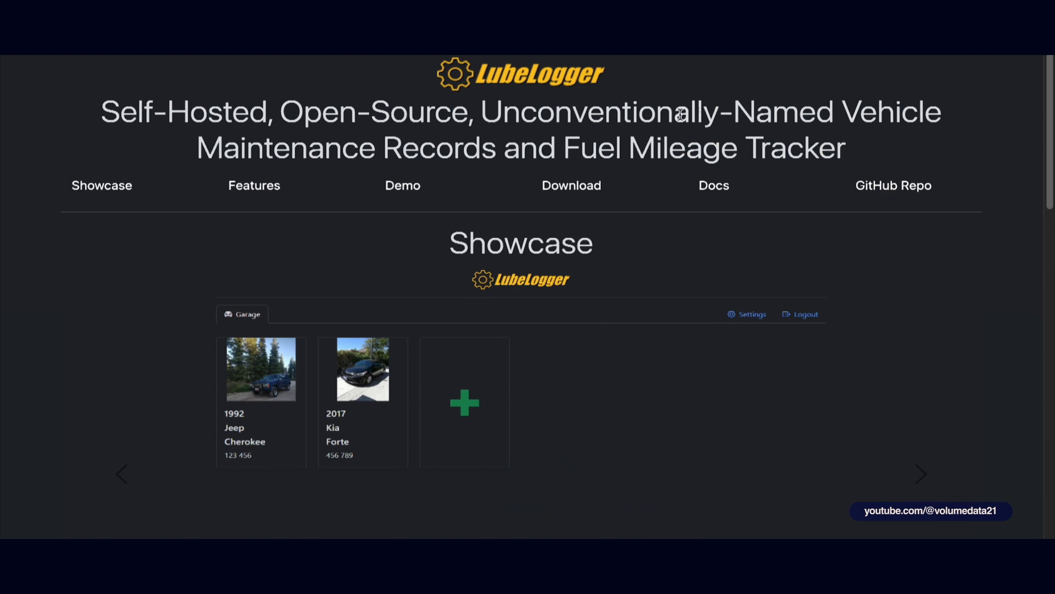
# Step: Open LubeLogger's GitHub repository and locate the .env file in its file list
pyautogui.click(917, 189)
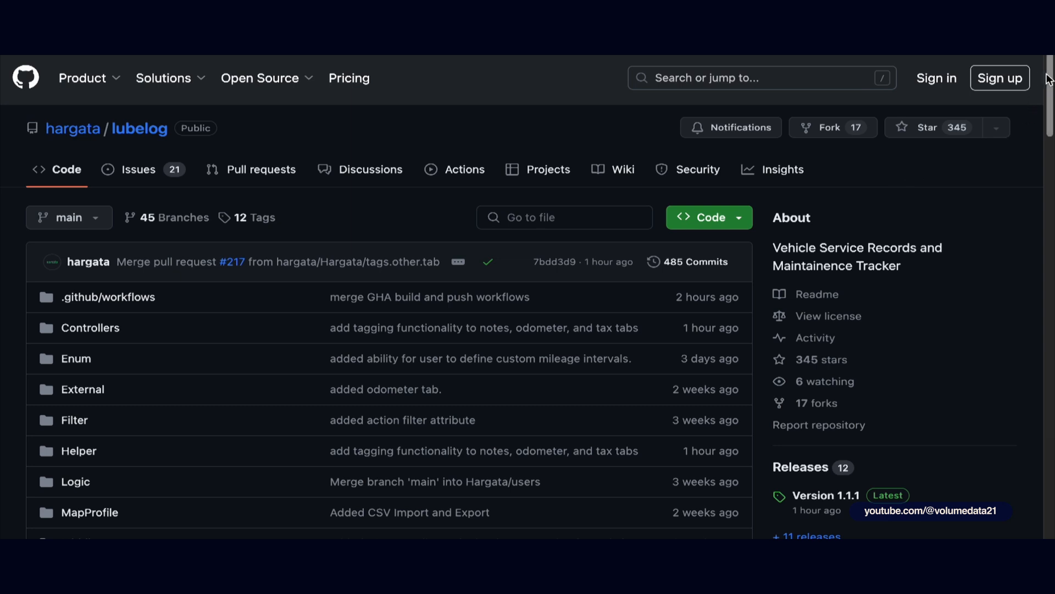
pyautogui.scroll(-8, 714, 220)
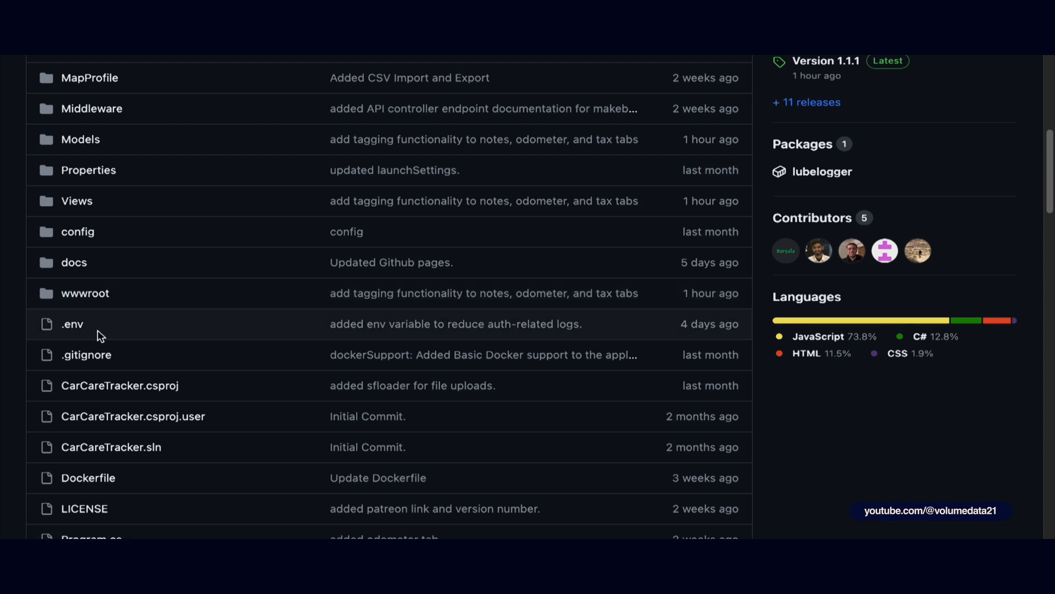
pyautogui.rightClick(80, 326)
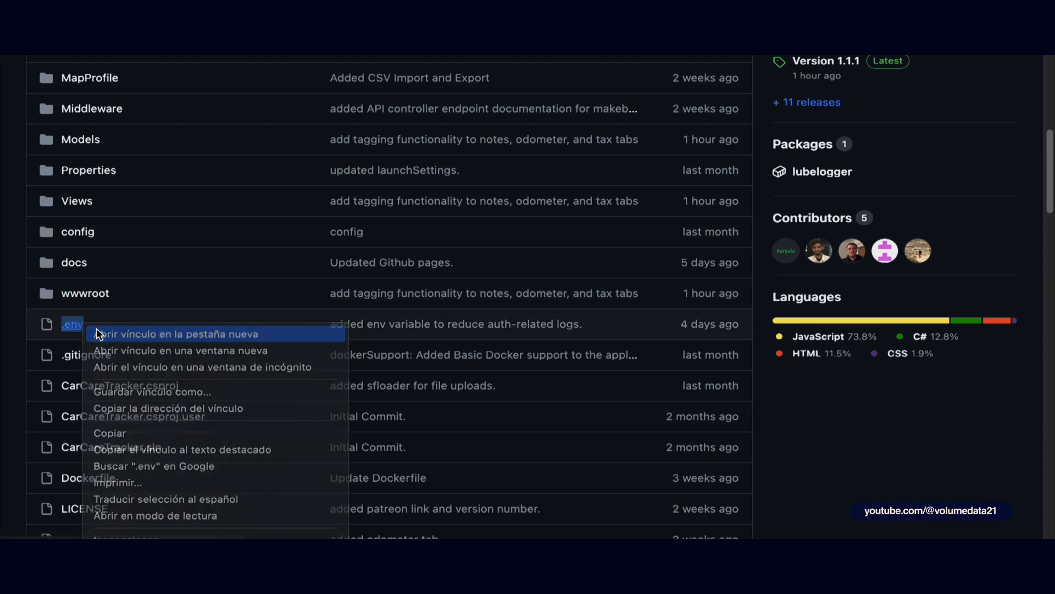
pyautogui.click(280, 315)
pyautogui.scroll(-2, 283, 314)
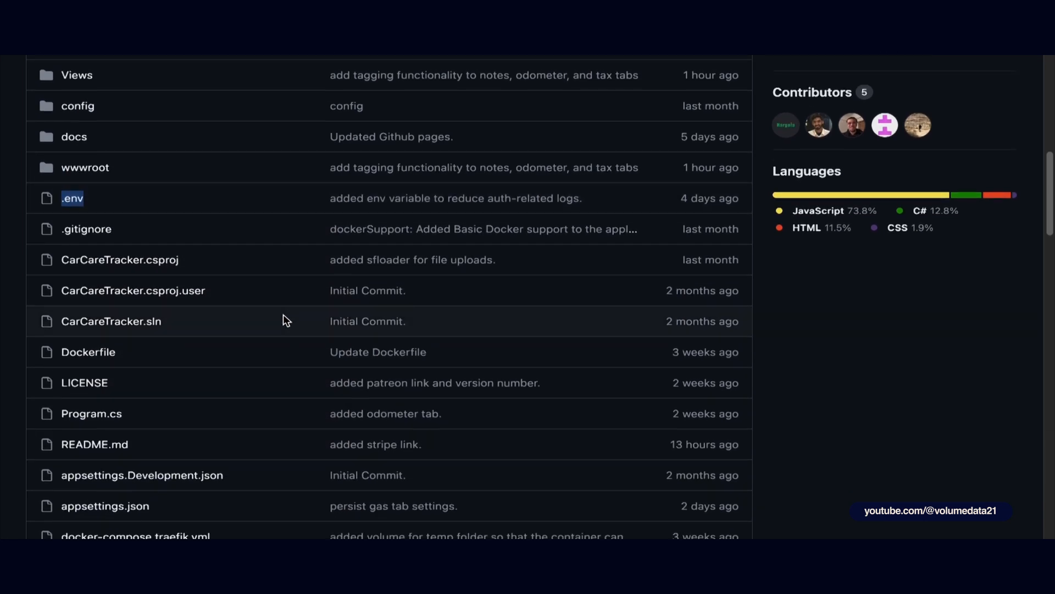
# Step: Open the docker-compose.yml file from the repository and view its contents
pyautogui.scroll(-1, 282, 314)
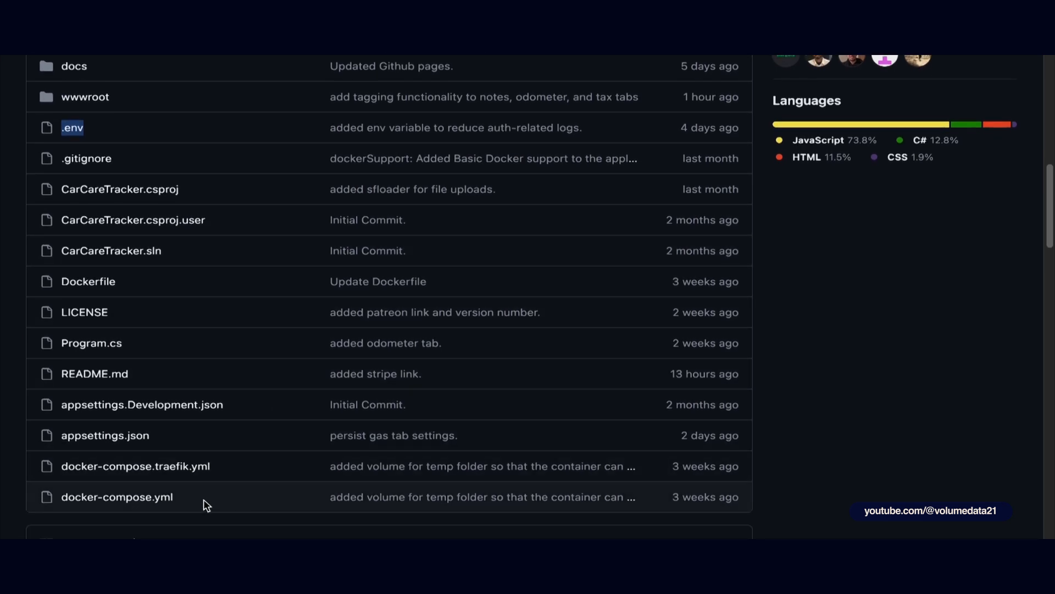
pyautogui.rightClick(122, 503)
pyautogui.press('Escape')
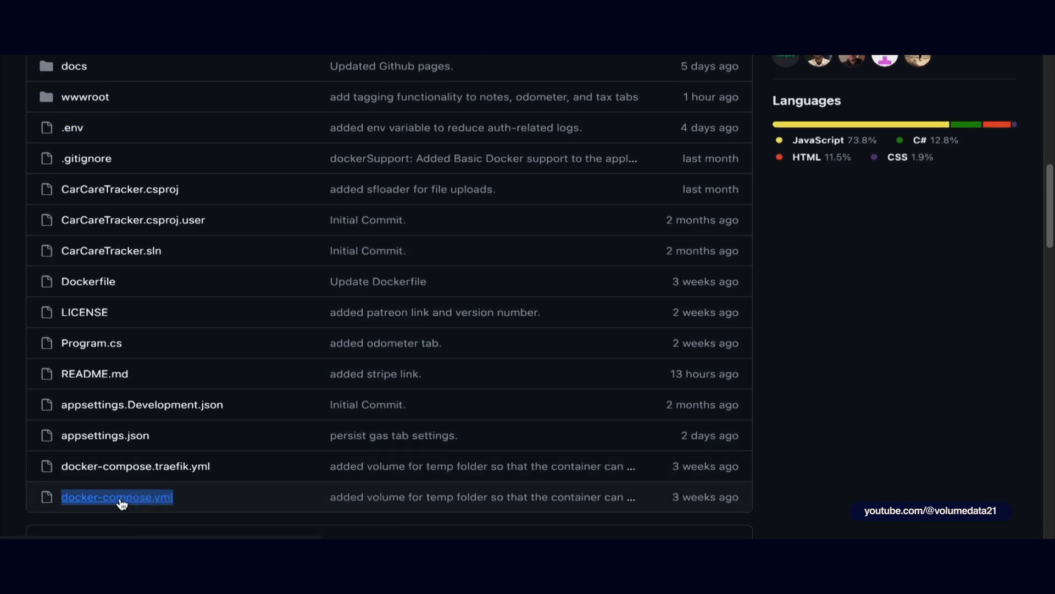
pyautogui.click(149, 503)
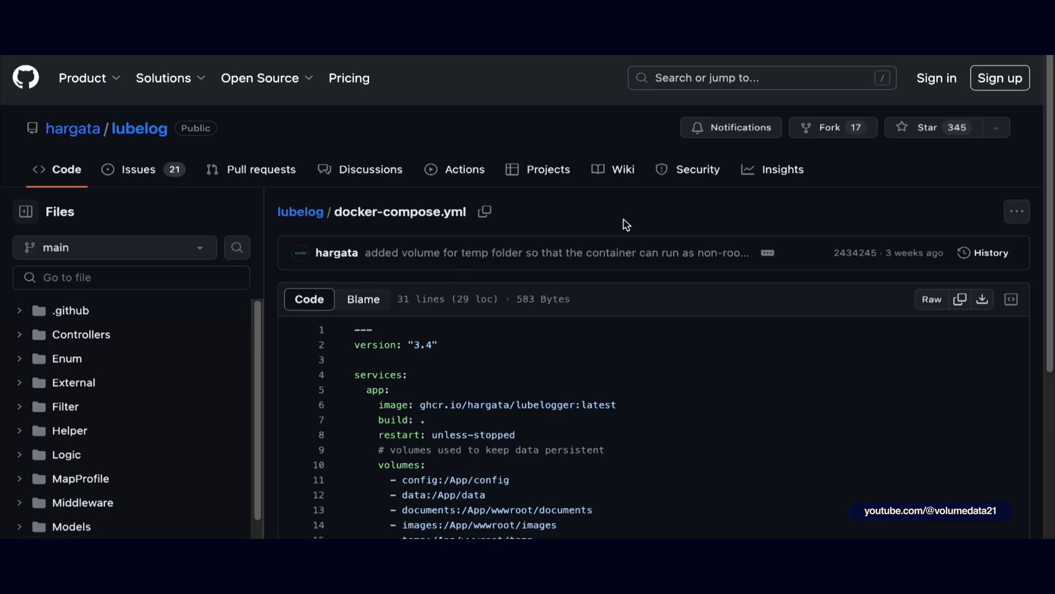
pyautogui.scroll(-3, 780, 234)
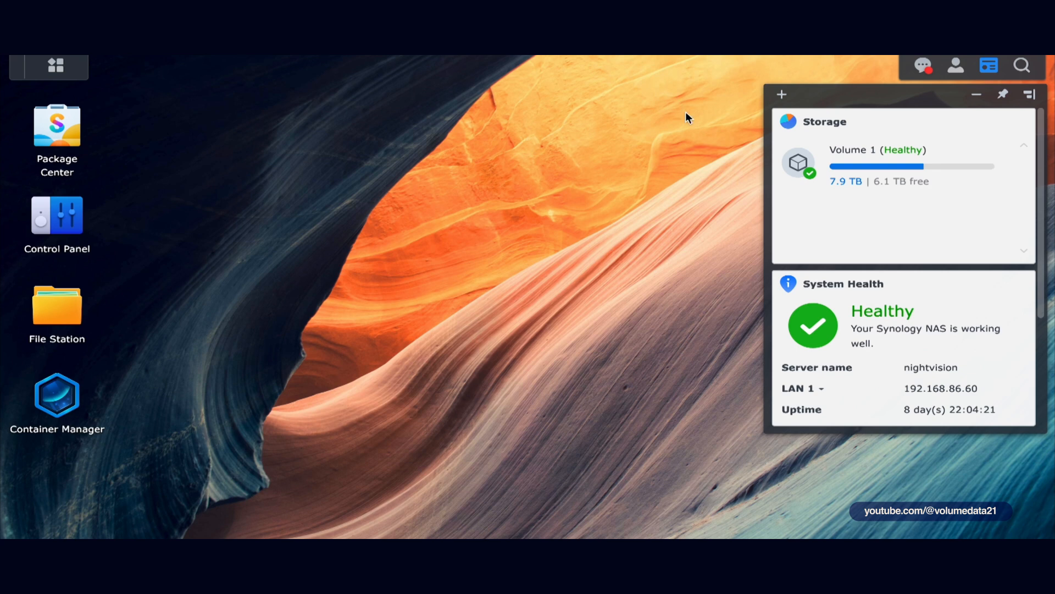
# Step: Switch to the Synology desktop, hide the widgets, and find the Container Manager package in Package Center
pyautogui.click(989, 66)
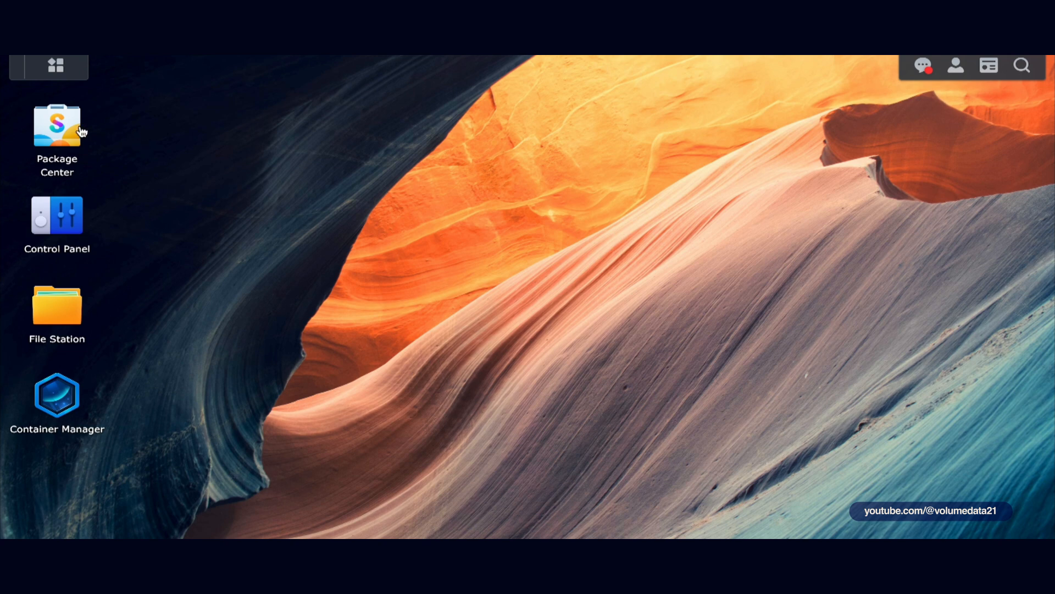
pyautogui.click(63, 139)
pyautogui.click(335, 141)
pyautogui.write('fjadskldafs d')
pyautogui.press('BackSpace')
pyautogui.write('manager')
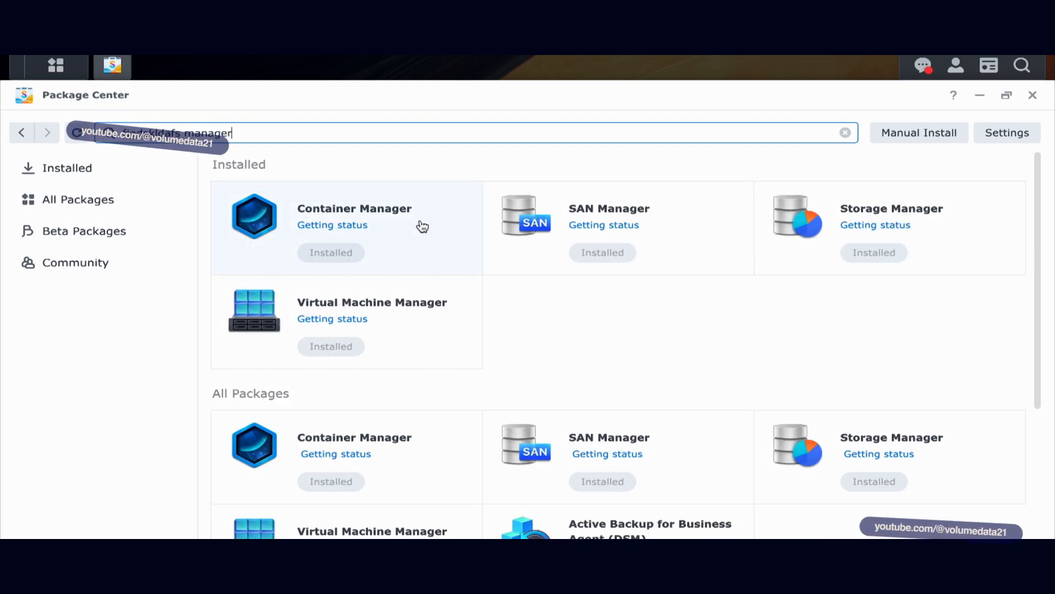
pyautogui.click(422, 226)
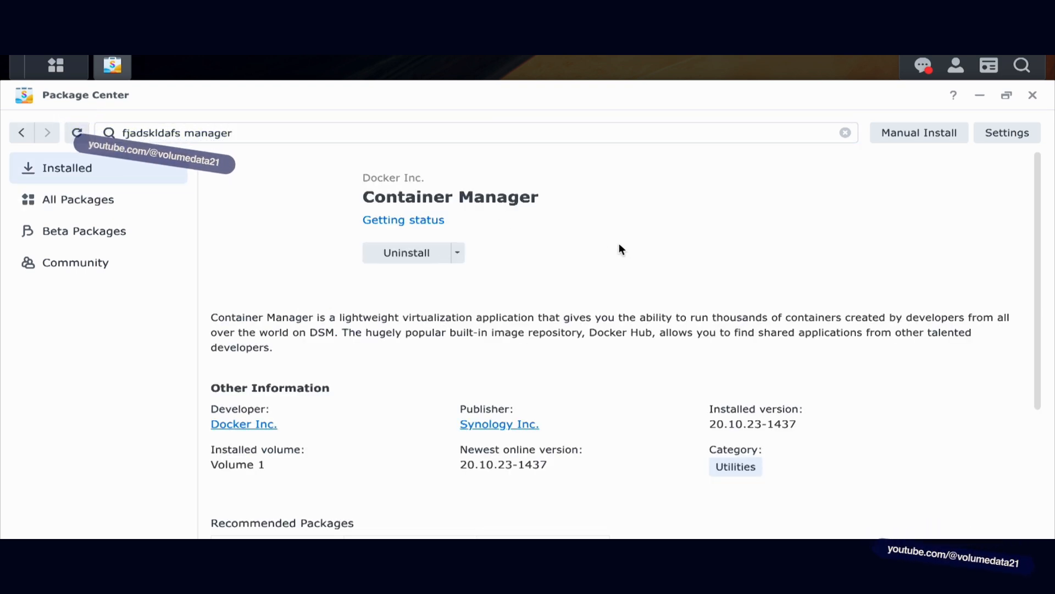
# Step: Search Package Center for "text", view the Text Editor package page, and close Package Center
pyautogui.click(846, 135)
pyautogui.click(648, 126)
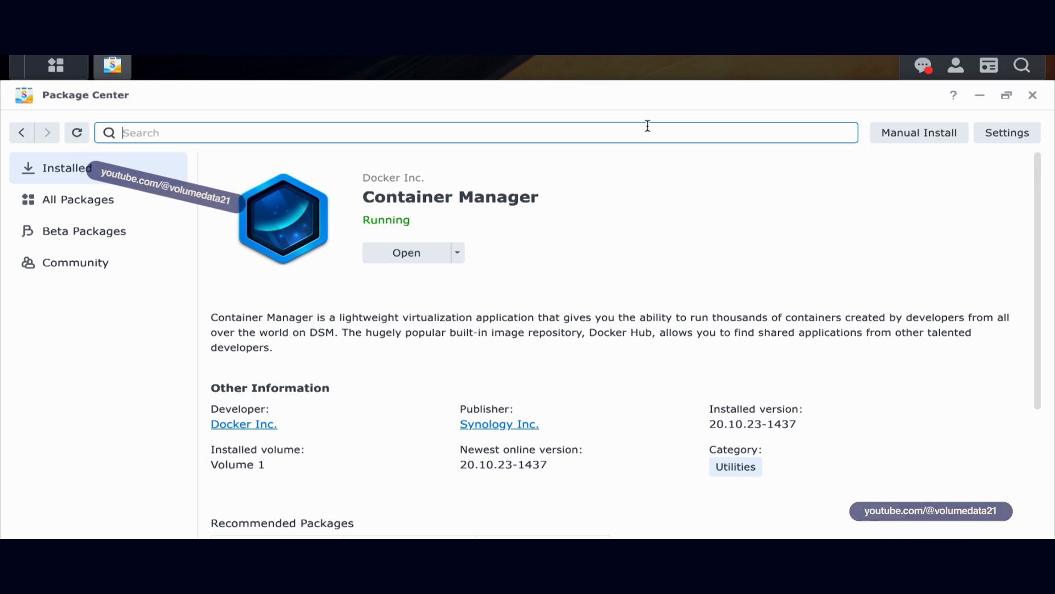
pyautogui.write('text')
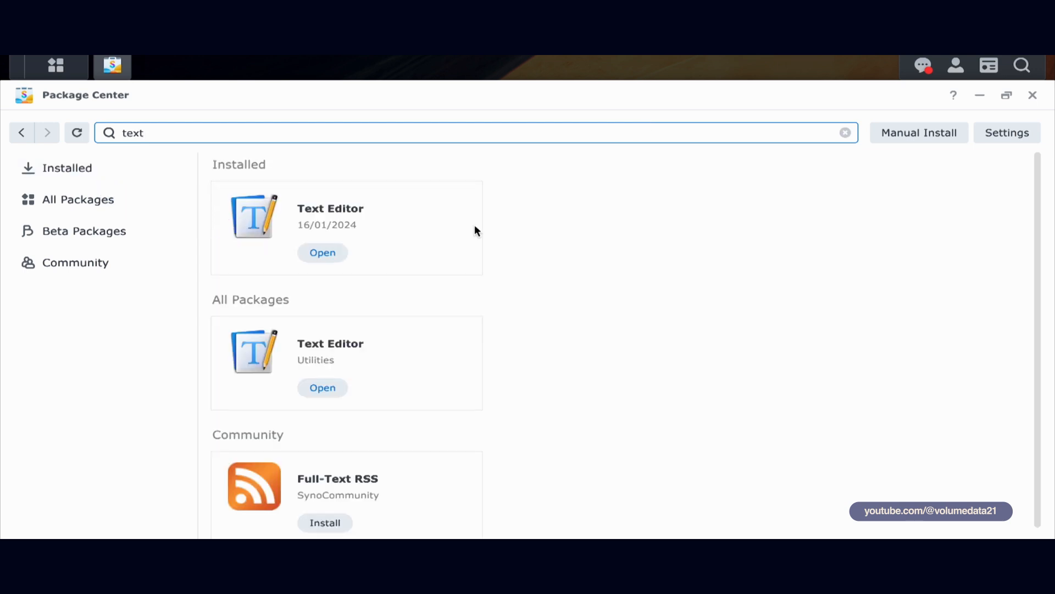
pyautogui.click(408, 231)
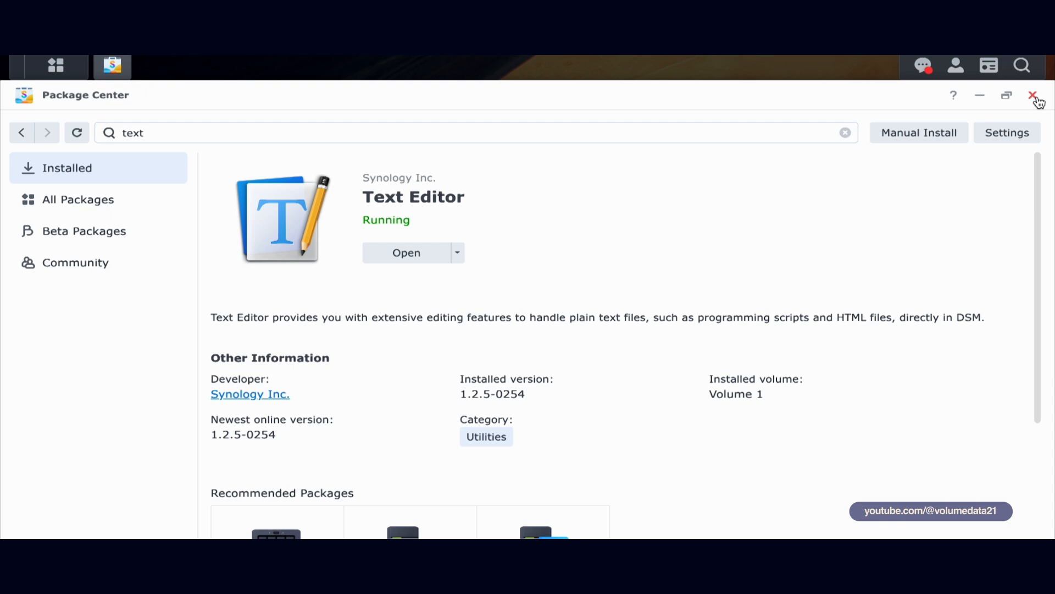
pyautogui.click(1035, 97)
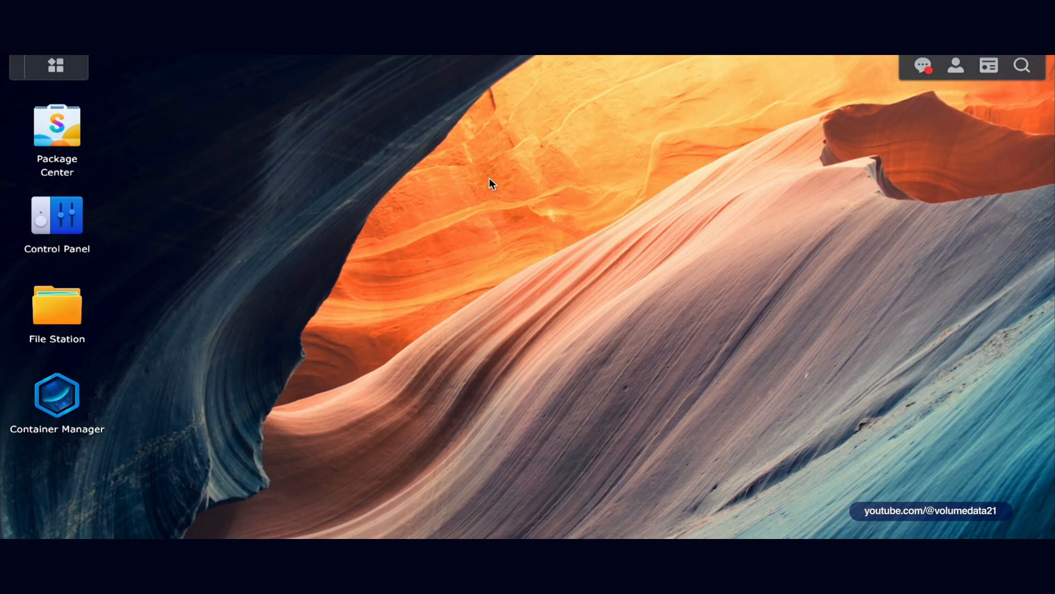
# Step: Open Container Manager and start a new project named lube-logger
pyautogui.click(56, 404)
pyautogui.moveTo(262, 103); pyautogui.dragTo(435, 76)
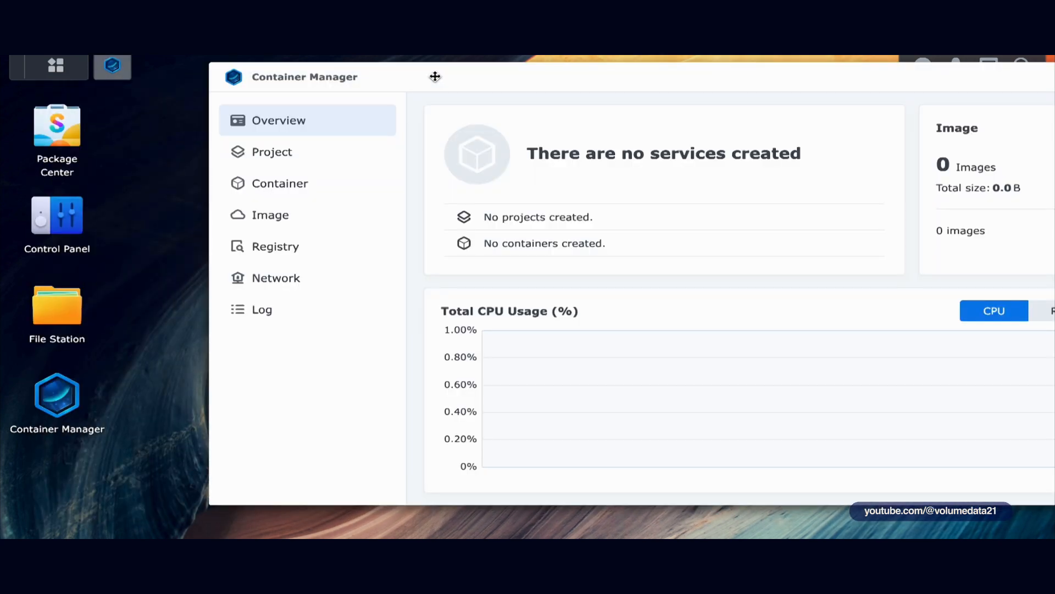
pyautogui.click(305, 149)
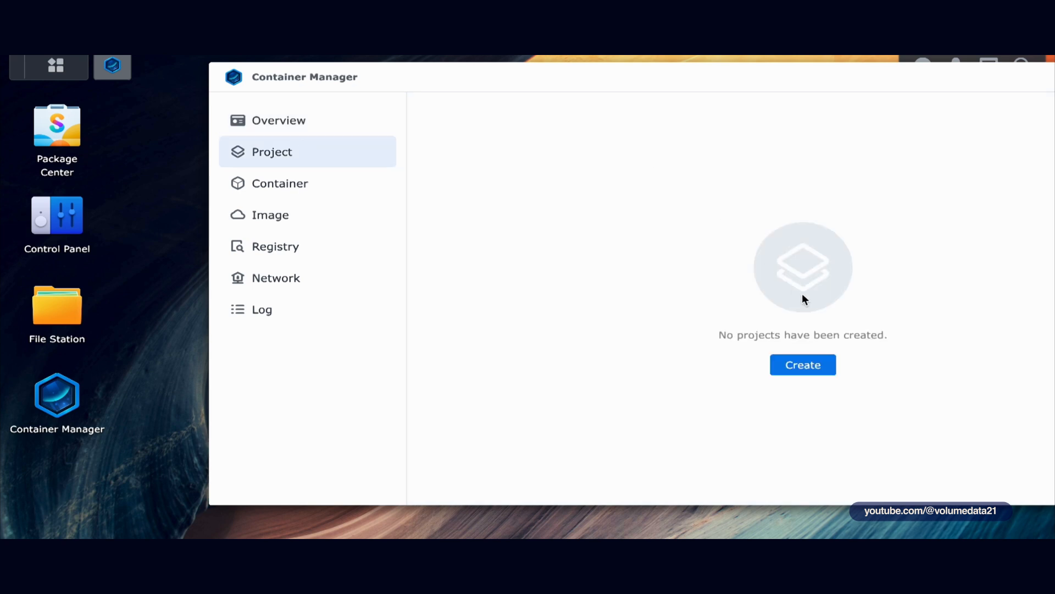
pyautogui.click(790, 365)
pyautogui.click(660, 166)
pyautogui.write('lube-logger')
pyautogui.press('Tab')
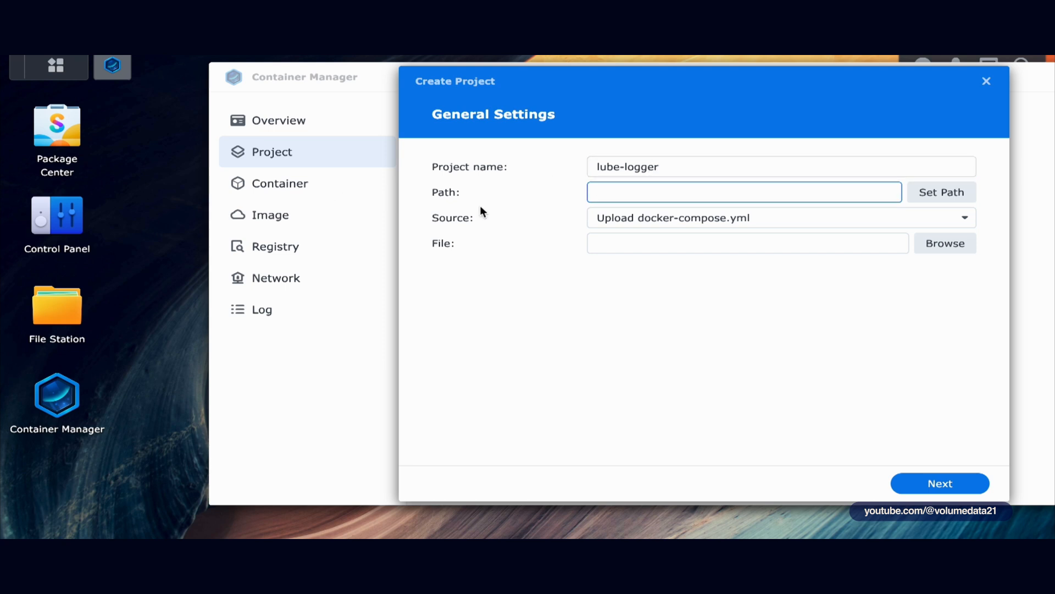
# Step: Create a folder named lube-logger inside the docker shared folder in File Station
pyautogui.click(72, 312)
pyautogui.click(206, 225)
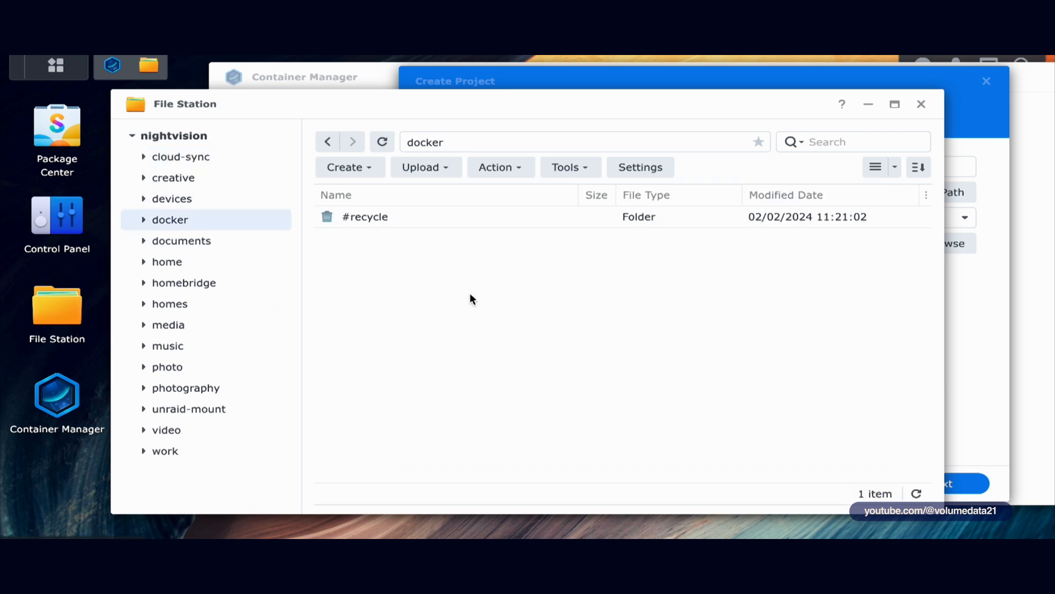
pyautogui.rightClick(444, 291)
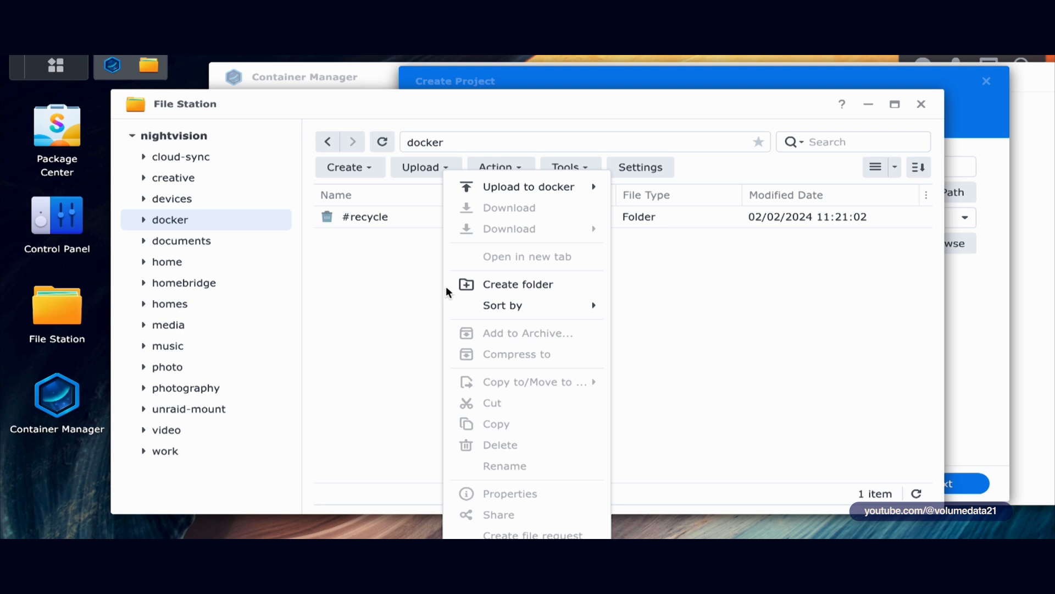
pyautogui.click(473, 286)
pyautogui.write('lube-logger')
pyautogui.press('Return')
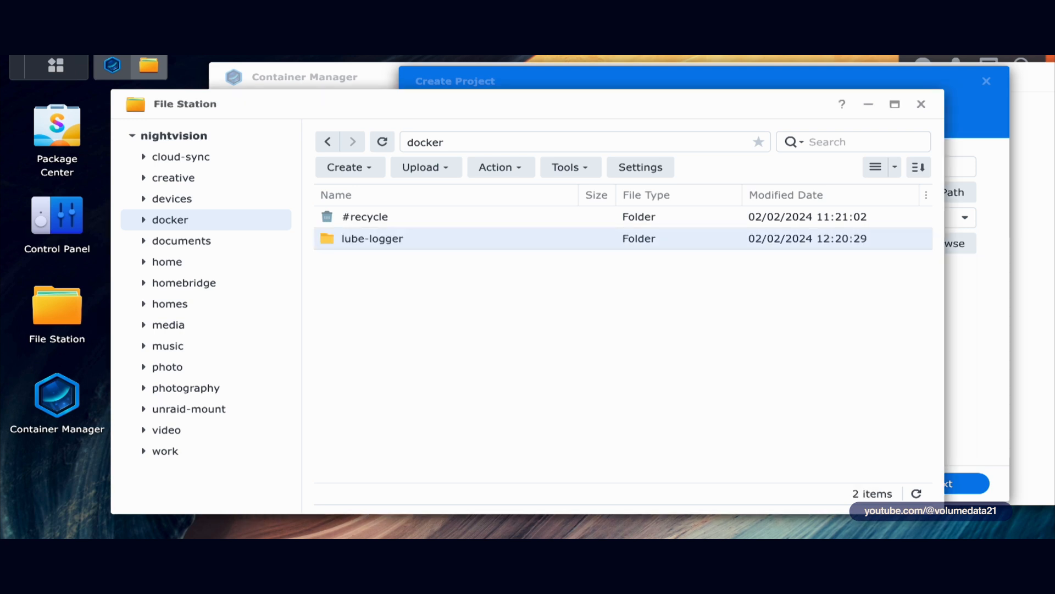
pyautogui.click(589, 355)
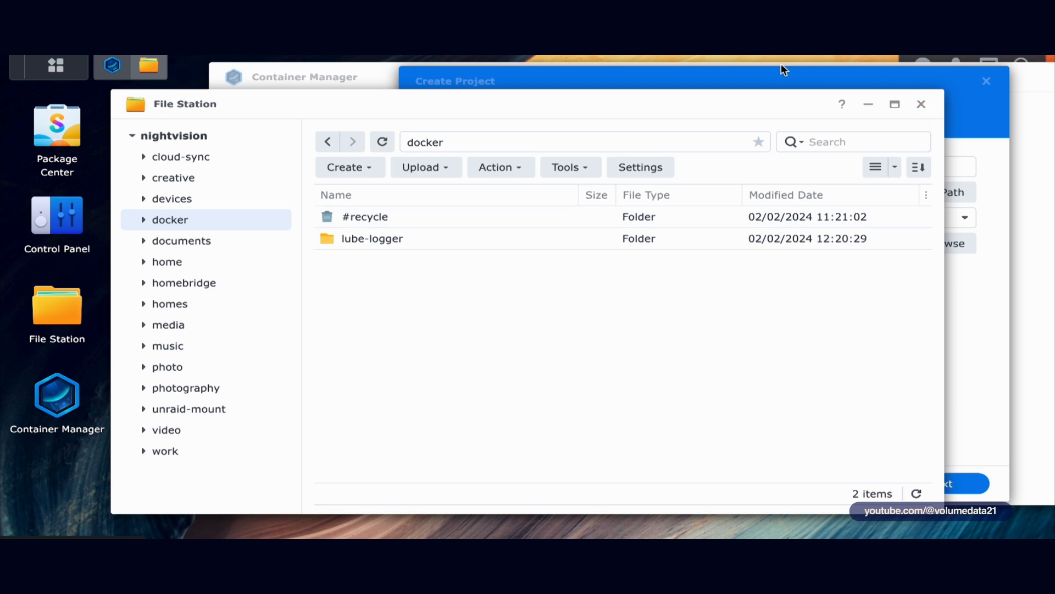
# Step: Set the new project's path to /docker/lube-logger and its source to Create docker-compose.yml
pyautogui.click(773, 82)
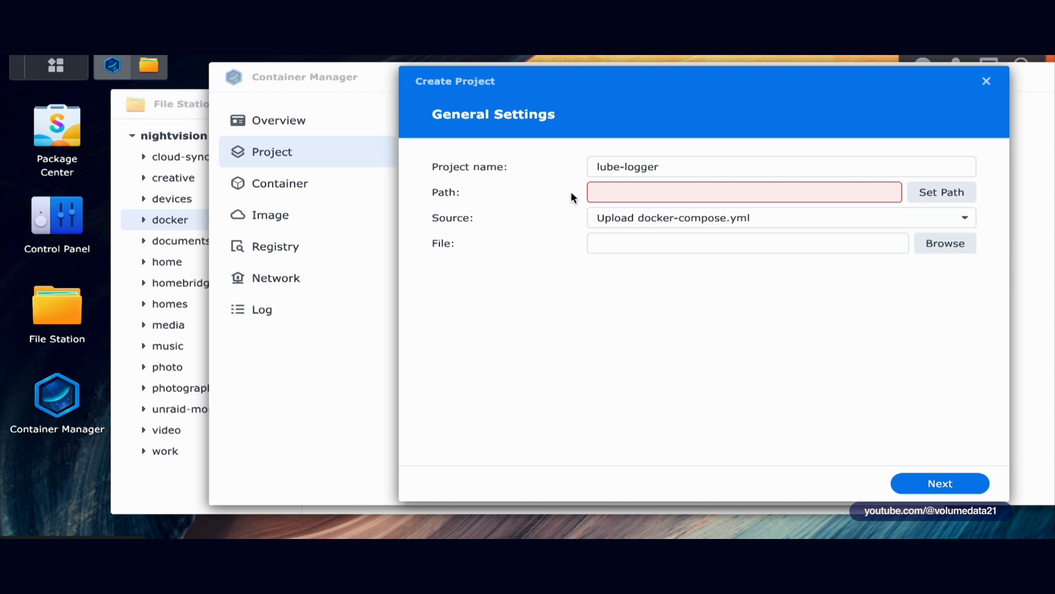
pyautogui.click(926, 196)
pyautogui.click(555, 234)
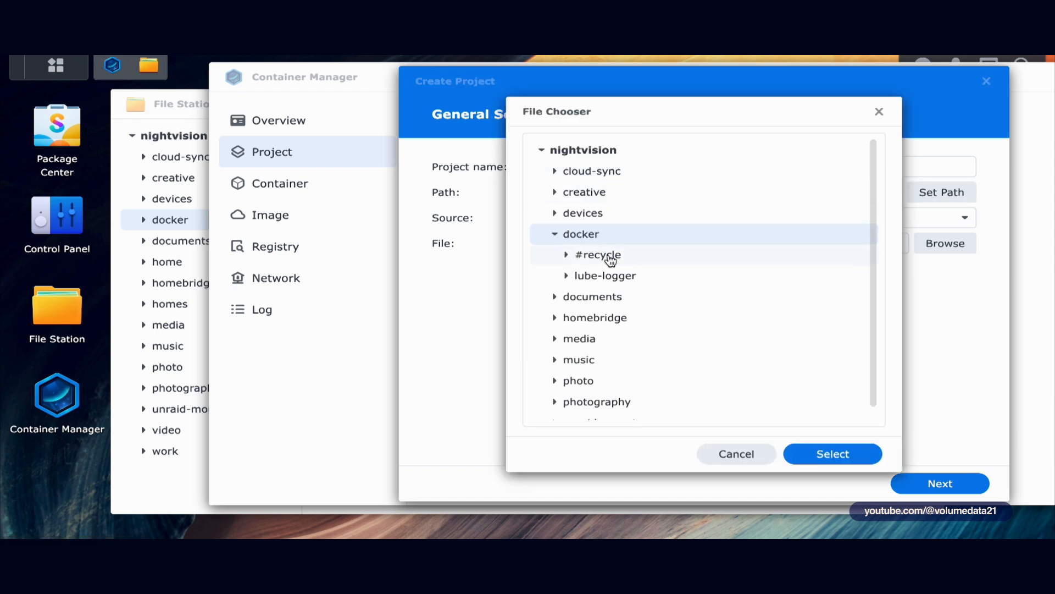
pyautogui.click(630, 278)
pyautogui.click(861, 451)
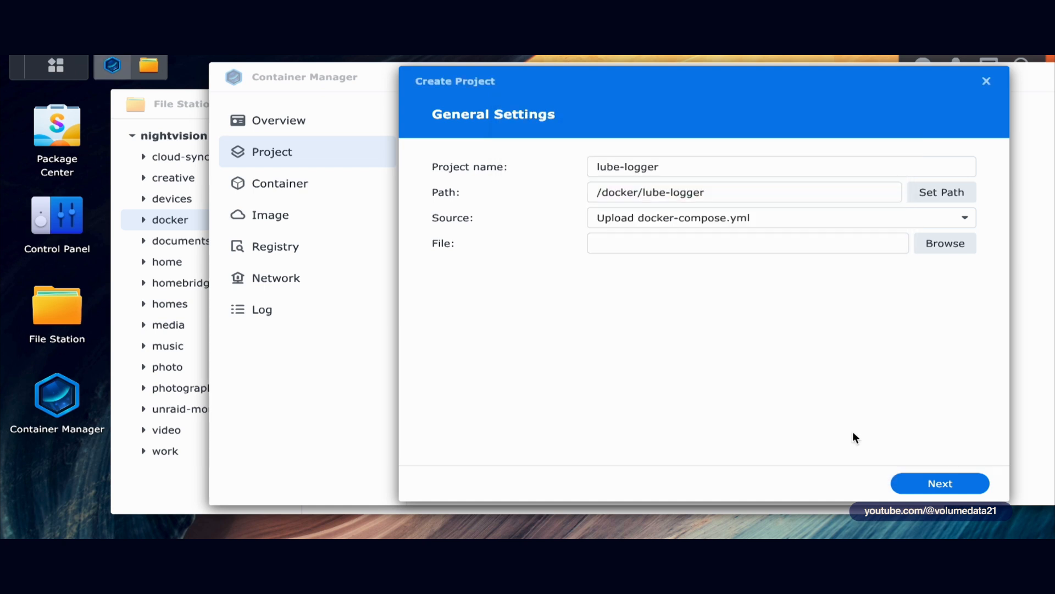
pyautogui.click(638, 222)
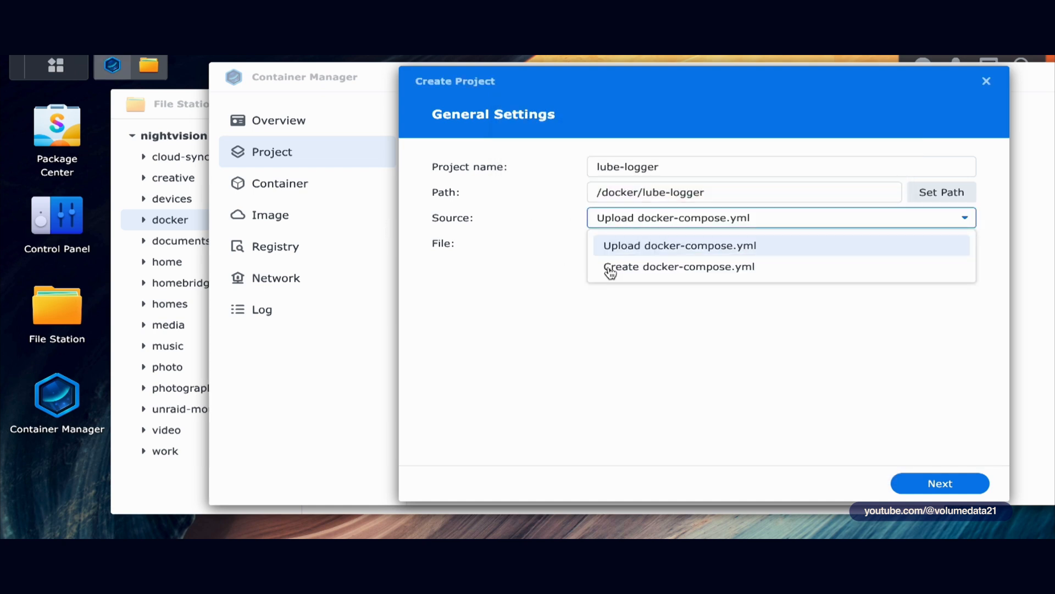
pyautogui.click(644, 267)
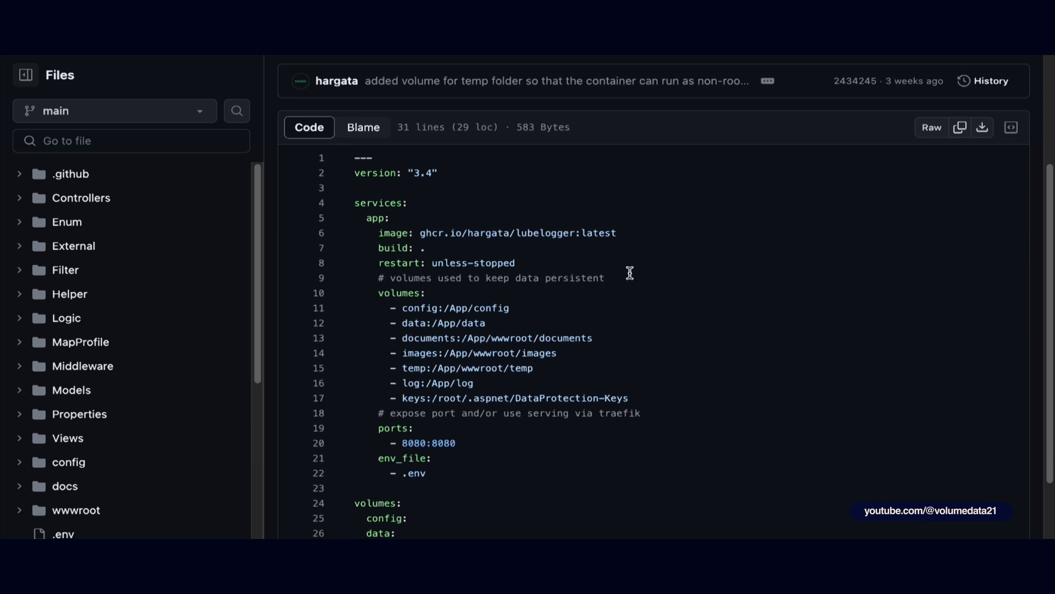
# Step: Copy the full contents of docker-compose.yml from the LubeLogger GitHub repository
pyautogui.scroll(-2, 628, 273)
pyautogui.scroll(5, 630, 273)
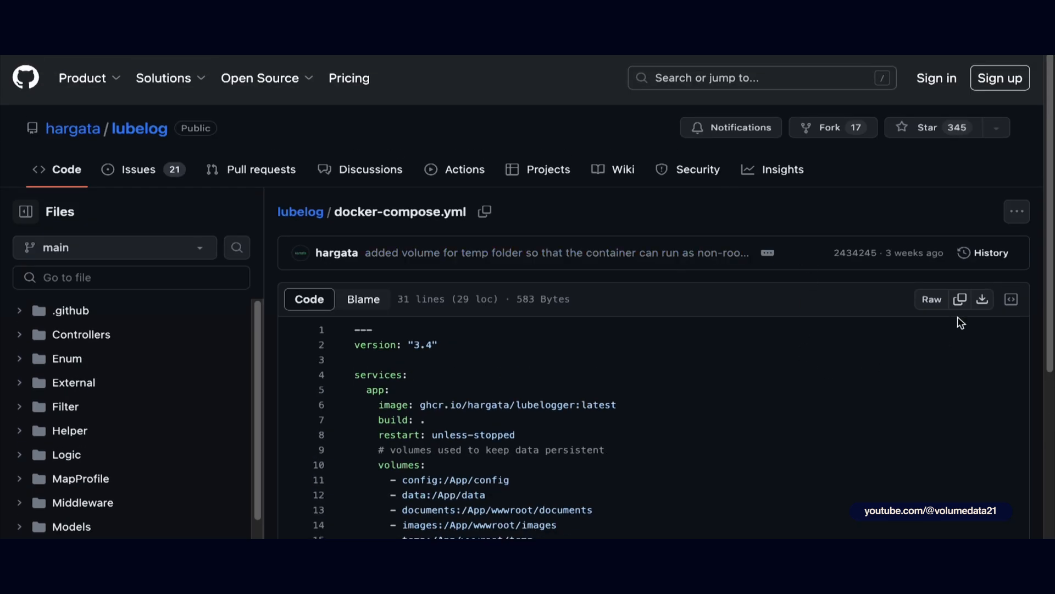
pyautogui.click(959, 307)
pyautogui.scroll(-2, 509, 286)
pyautogui.moveTo(347, 227); pyautogui.dragTo(879, 498)
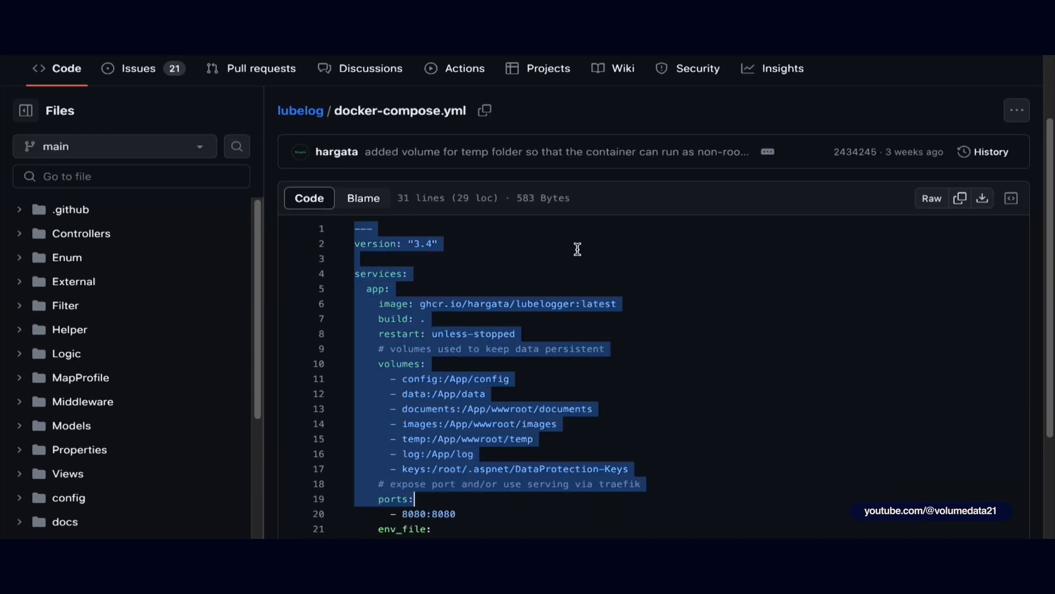
pyautogui.click(588, 252)
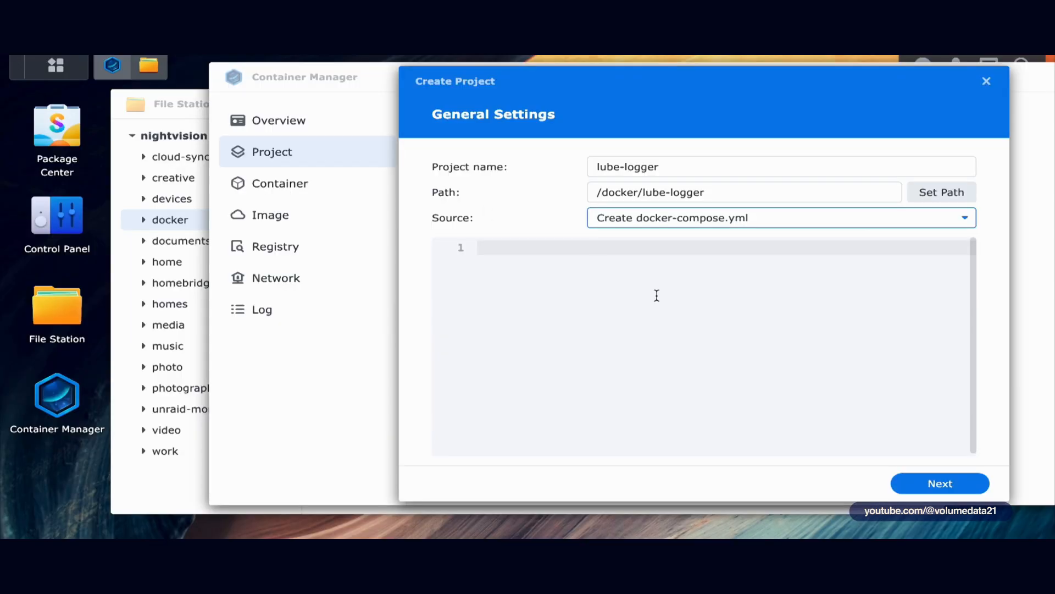
# Step: Paste the copied compose code into the lube-logger project's docker-compose editor
pyautogui.click(657, 297)
pyautogui.hotkey('ctrl', 'v')
pyautogui.scroll(5, 724, 379)
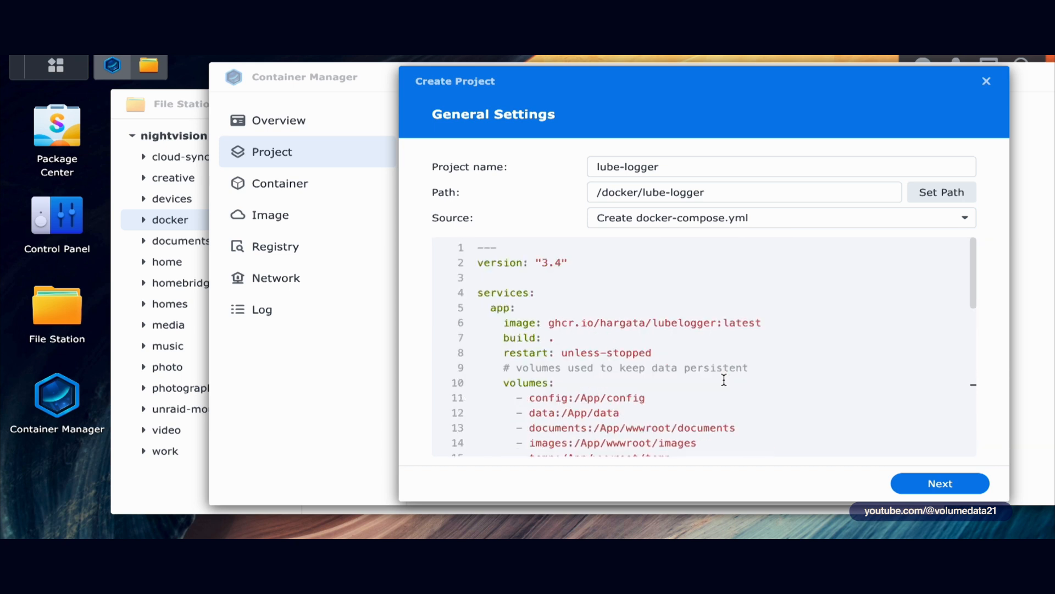
# Step: Review the image, restart and volumes sections of the pasted compose code, including the comment on persistent data
pyautogui.scroll(-2, 724, 380)
pyautogui.scroll(2, 723, 379)
pyautogui.scroll(-2, 723, 379)
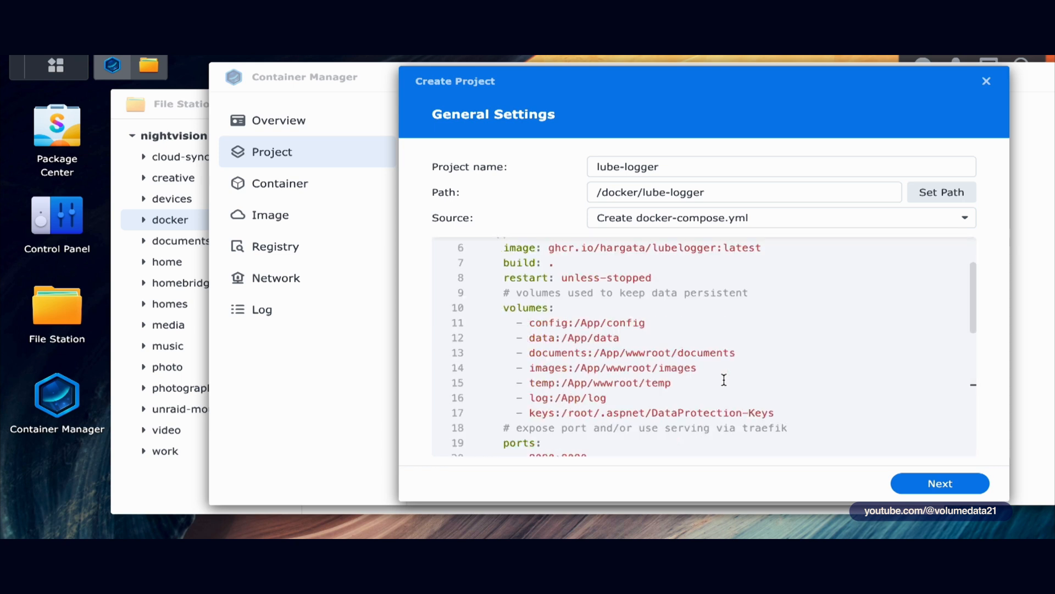
pyautogui.scroll(2, 724, 373)
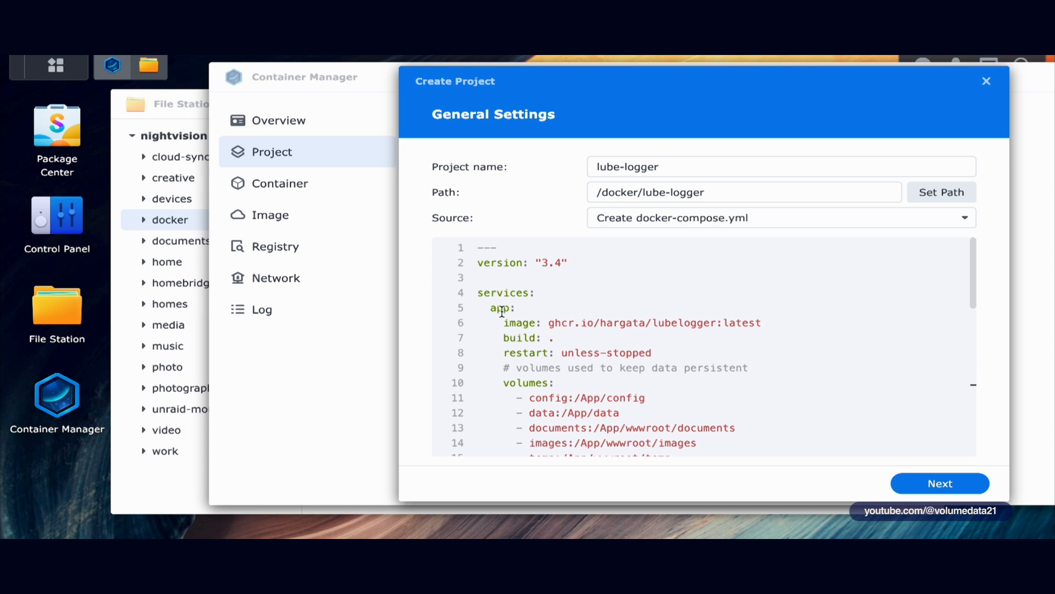
pyautogui.scroll(-2, 502, 312)
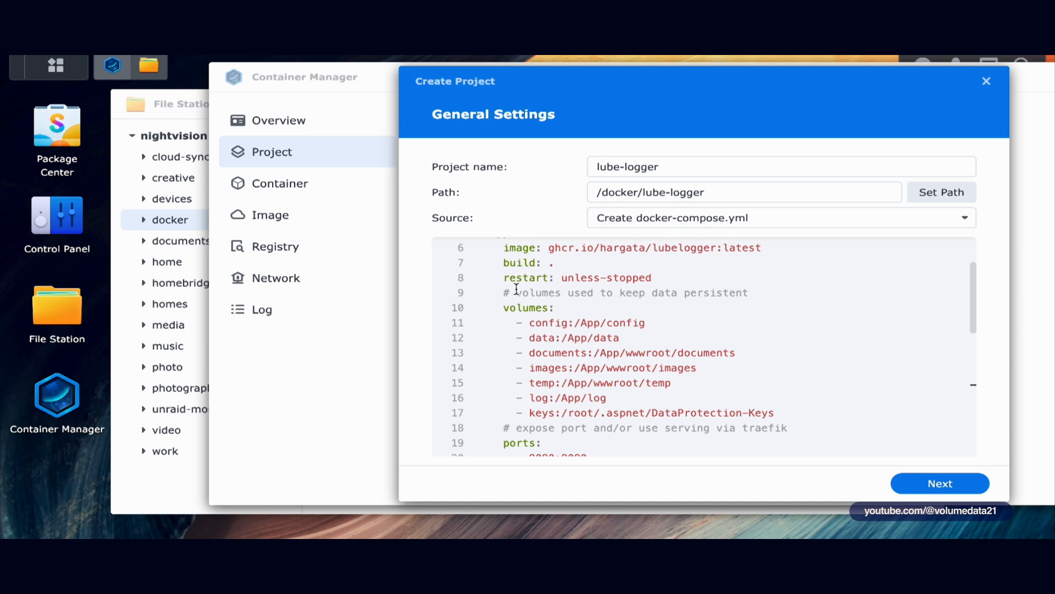
pyautogui.moveTo(516, 288); pyautogui.dragTo(737, 291)
pyautogui.click(789, 295)
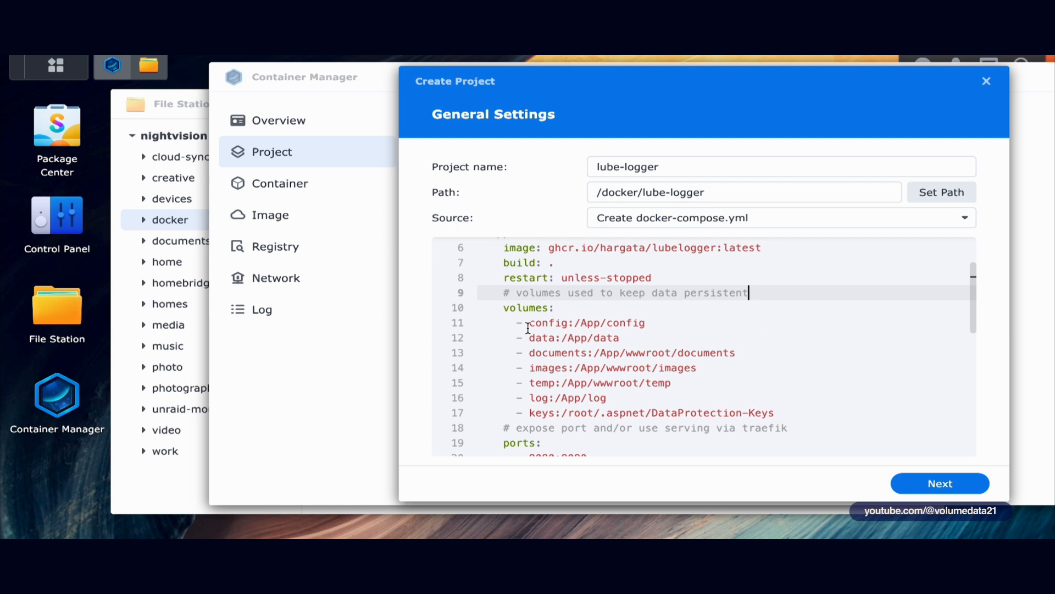
# Step: Prefix the host paths of the config and data volume entries in the compose code with ./
pyautogui.click(573, 323)
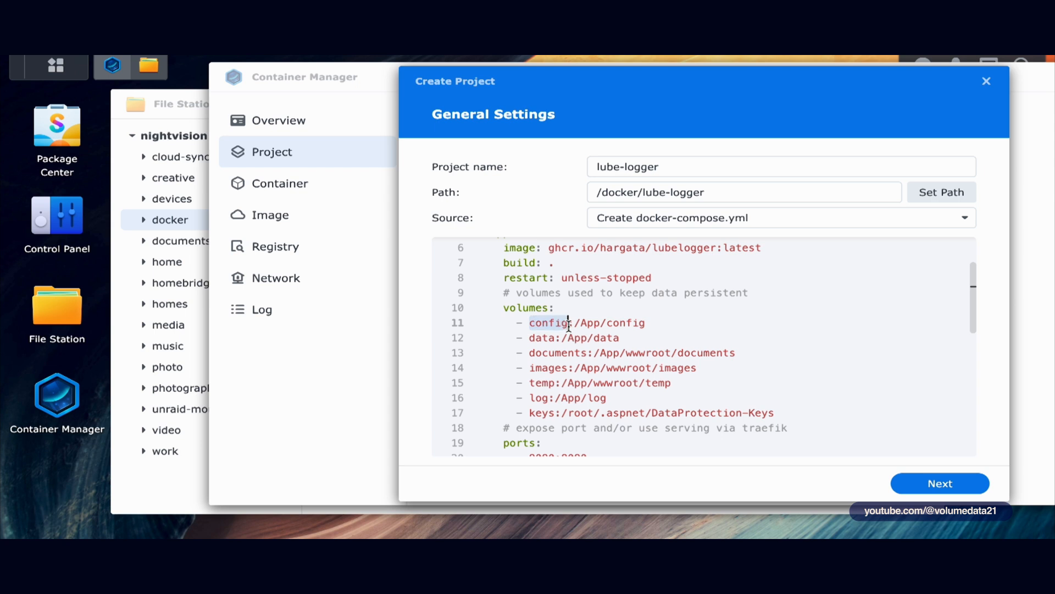
pyautogui.moveTo(573, 323); pyautogui.dragTo(680, 322)
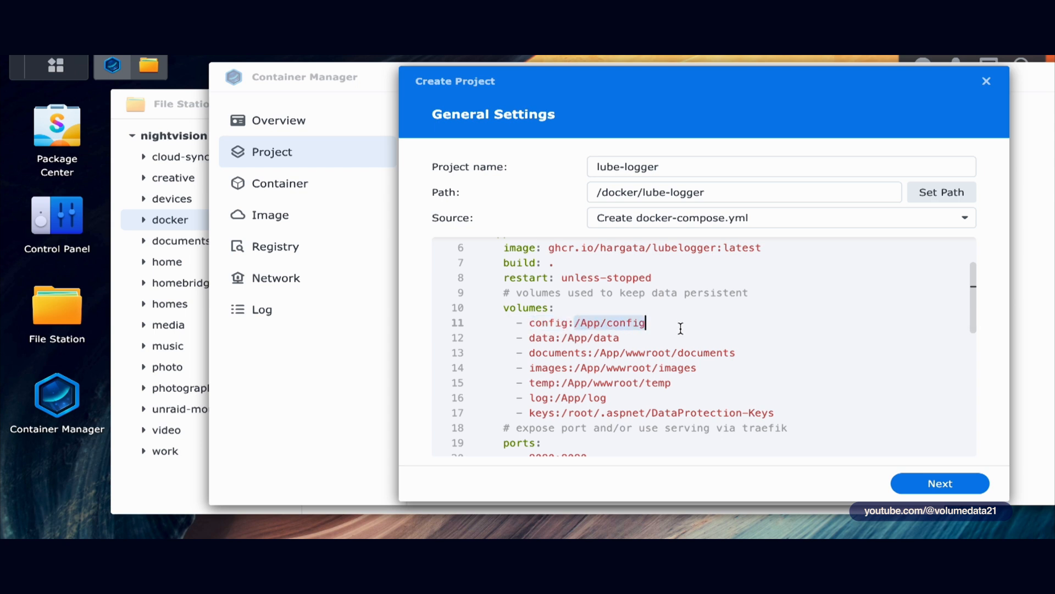
pyautogui.doubleClick(554, 323)
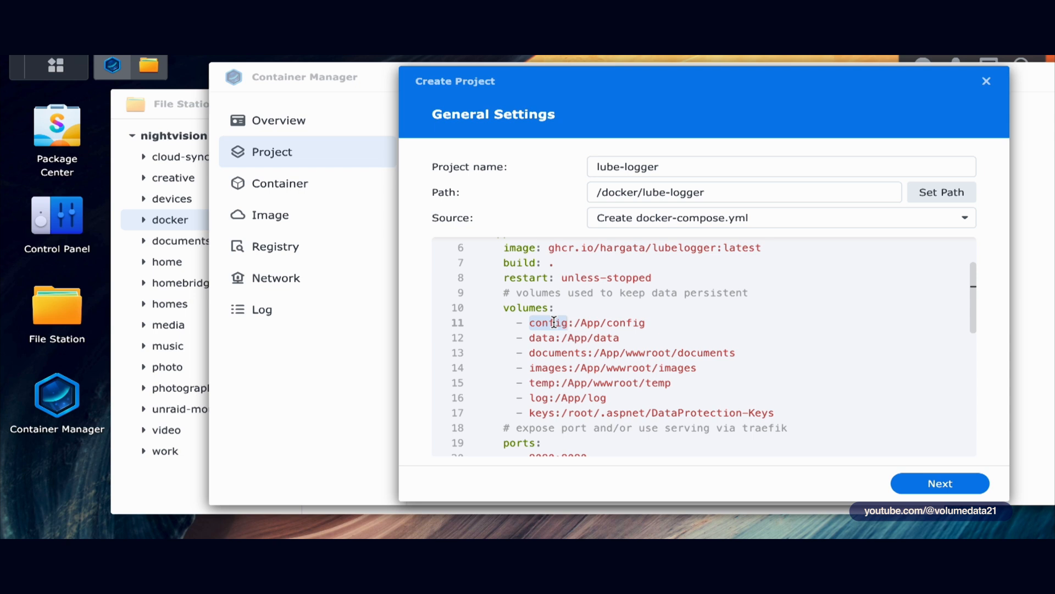
pyautogui.press('Left')
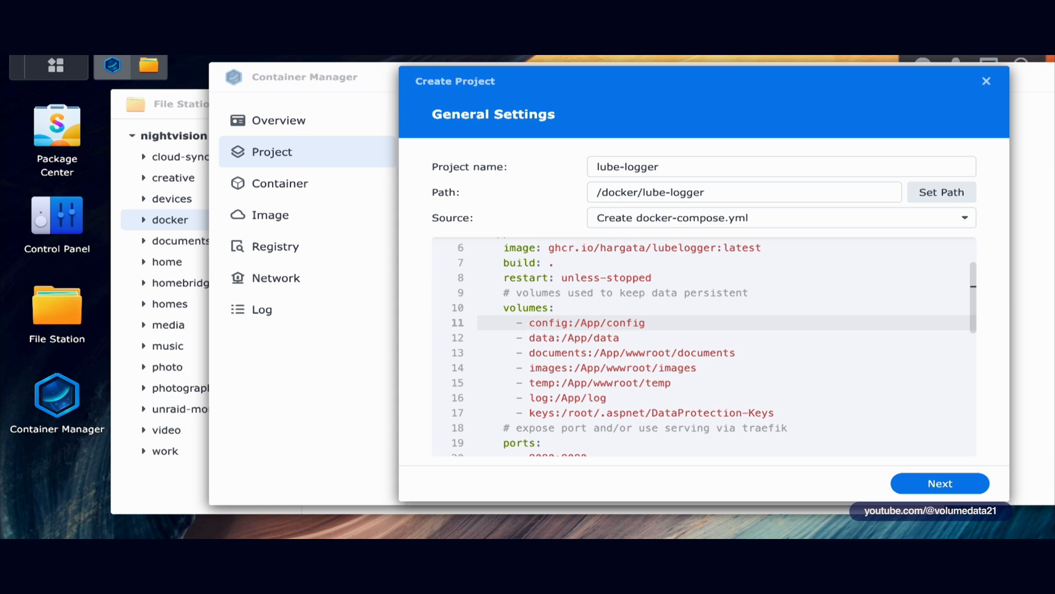
pyautogui.write('./')
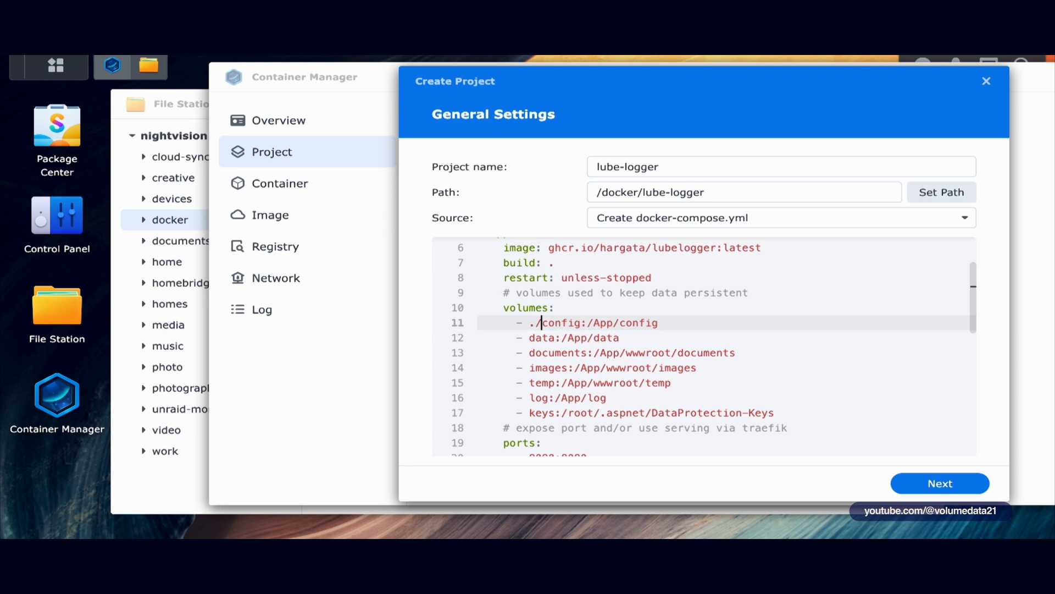
pyautogui.press('Down')
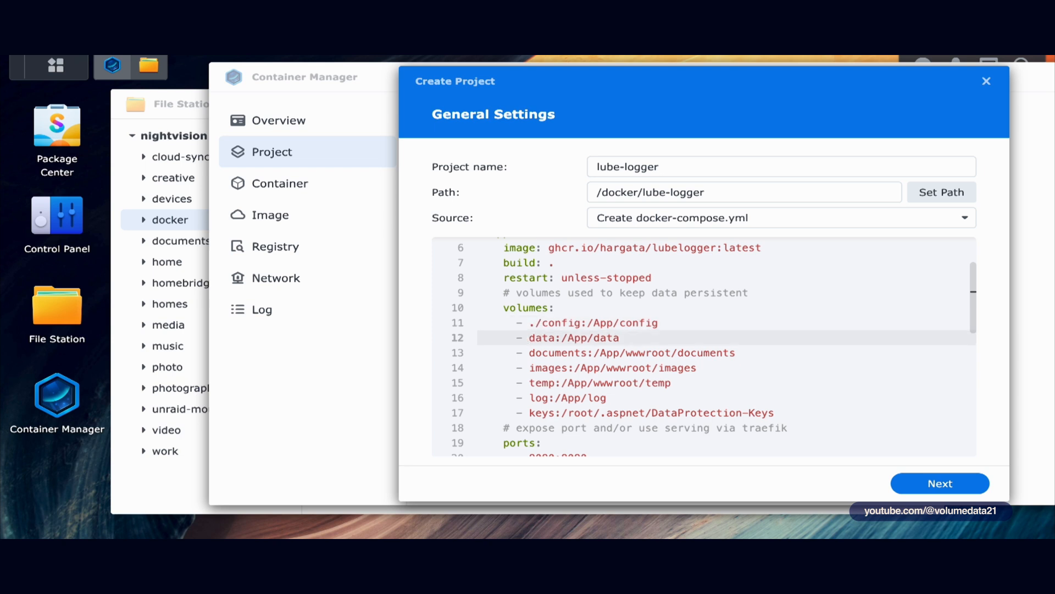
pyautogui.write('./')
# Step: Prefix the host paths of the documents and images volume entries with ./
pyautogui.press('Down')
pyautogui.press('Left')
pyautogui.press('Left')
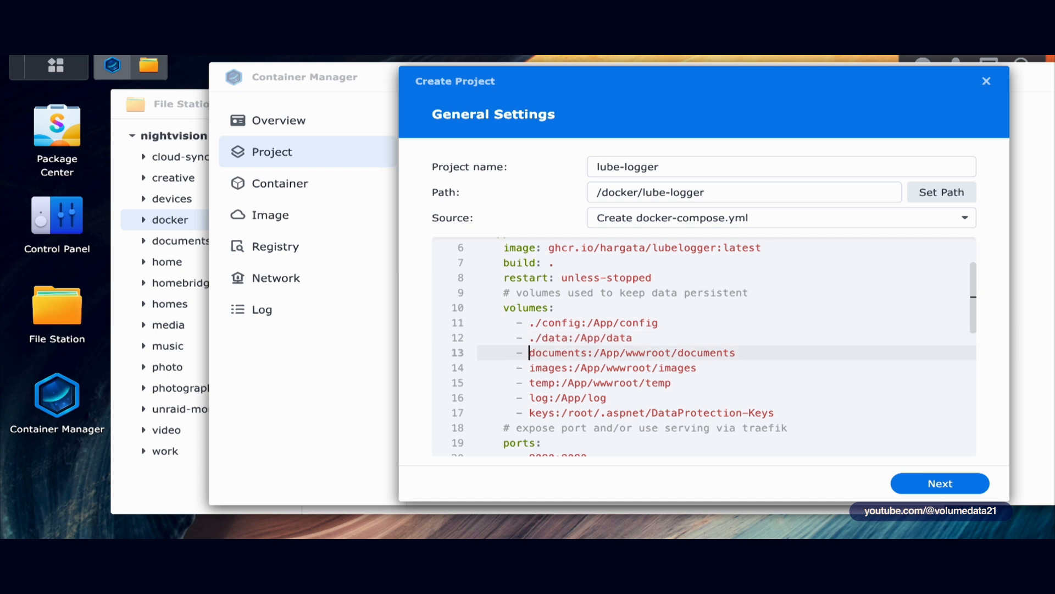
pyautogui.write('./')
pyautogui.press('Down')
pyautogui.press('Left')
pyautogui.press('Left')
pyautogui.write('./')
# Step: Prefix the host paths of the temp, log and keys volume entries with ./
pyautogui.press('Down')
pyautogui.press('Left')
pyautogui.press('Left')
pyautogui.write('./')
pyautogui.press('Down')
pyautogui.press('Left')
pyautogui.press('Left')
pyautogui.write('./')
pyautogui.press('Down')
pyautogui.press('Left')
pyautogui.write('./')
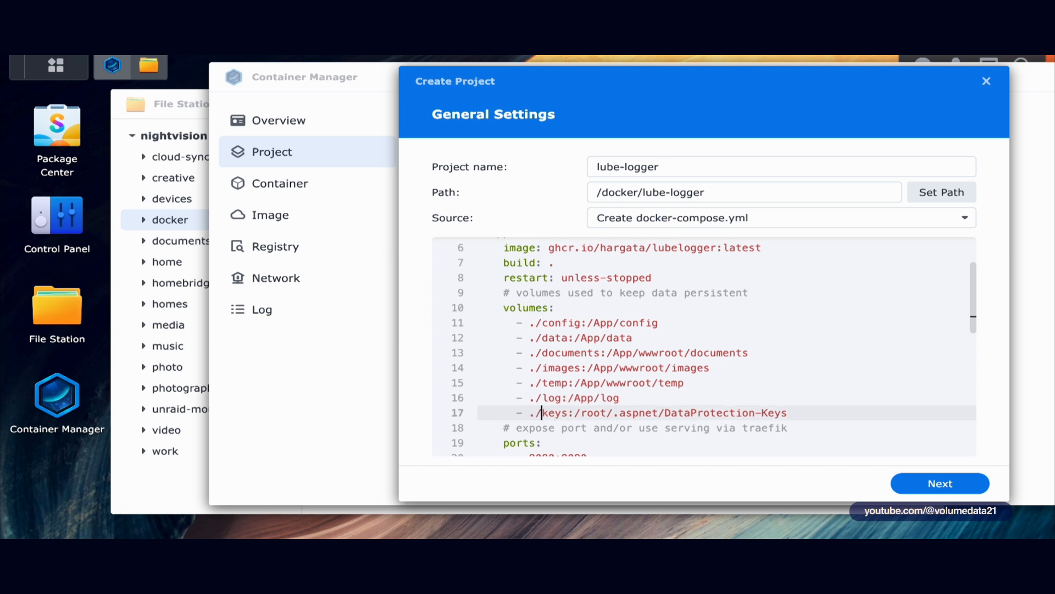
# Step: Review how the ./ prefix in the volume entries relates to the project path /docker/lube-logger
pyautogui.press('Up')
pyautogui.press('Up')
pyautogui.press('Up')
pyautogui.press('Up')
pyautogui.press('Up')
pyautogui.press('Up')
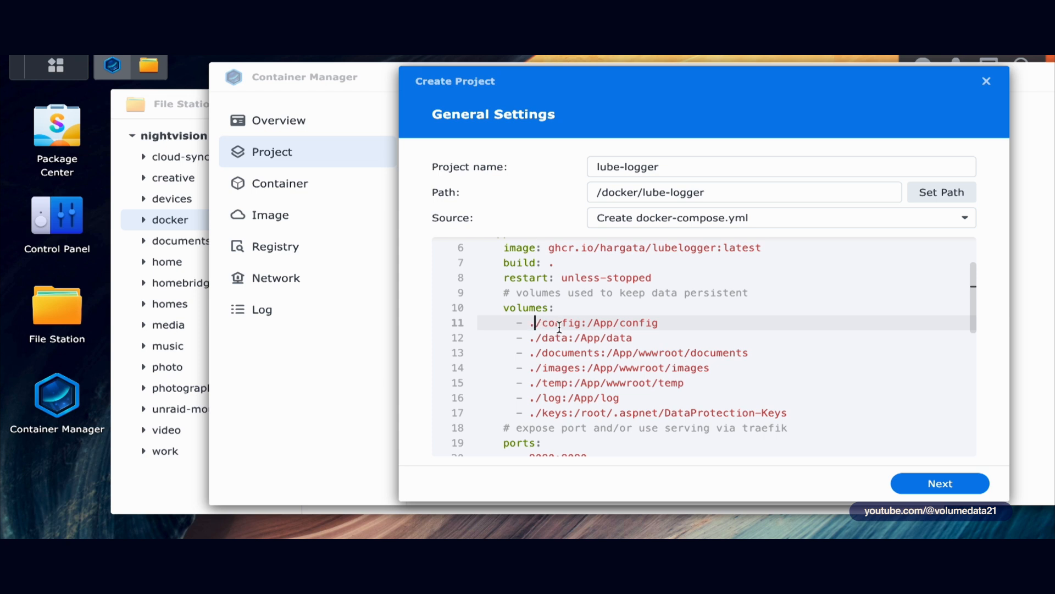
pyautogui.moveTo(542, 337); pyautogui.dragTo(563, 337)
pyautogui.click(531, 323)
pyautogui.moveTo(735, 191); pyautogui.dragTo(555, 191)
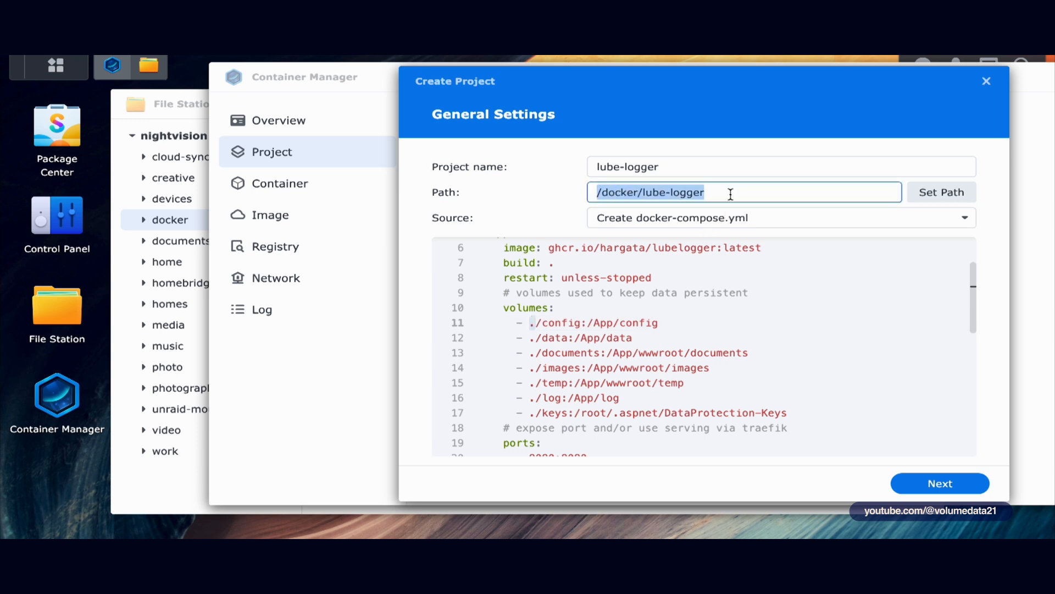
pyautogui.click(587, 323)
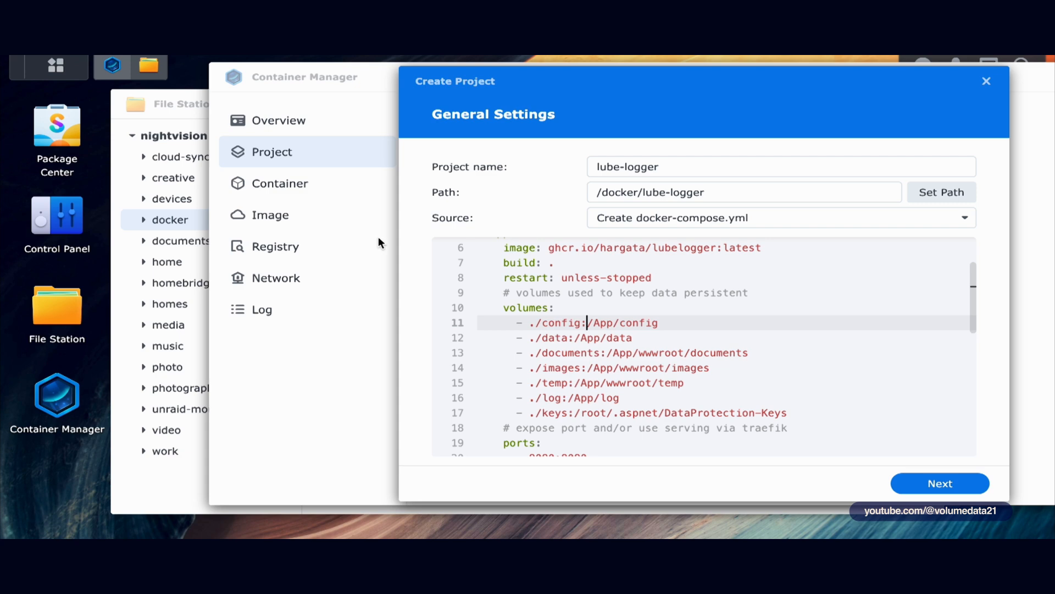
# Step: Switch to File Station, open docker/lube-logger and create a folder there named config, matching the first volume entry
pyautogui.click(192, 107)
pyautogui.doubleClick(370, 241)
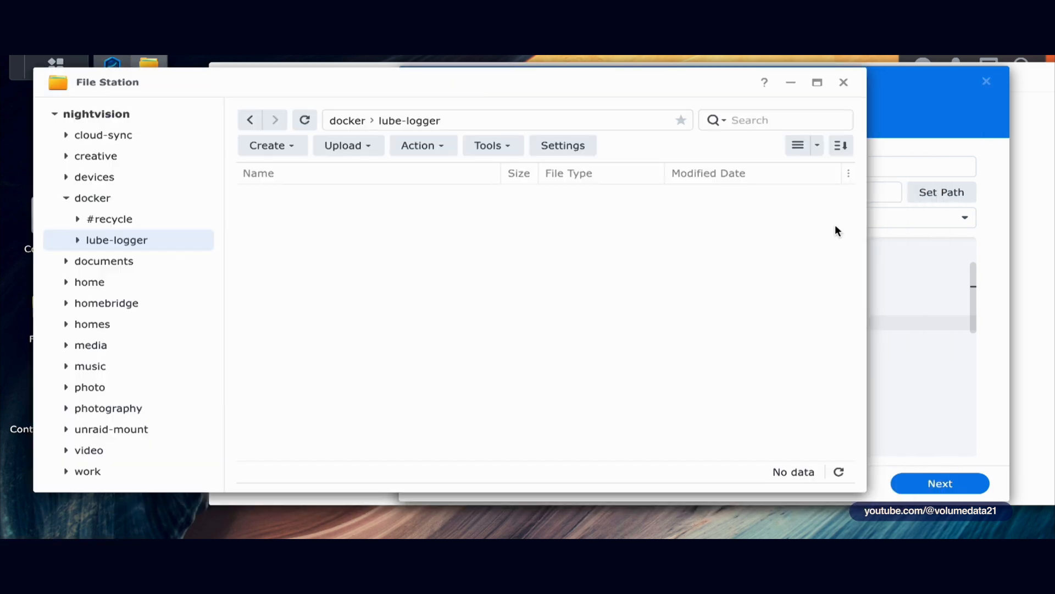
pyautogui.click(919, 310)
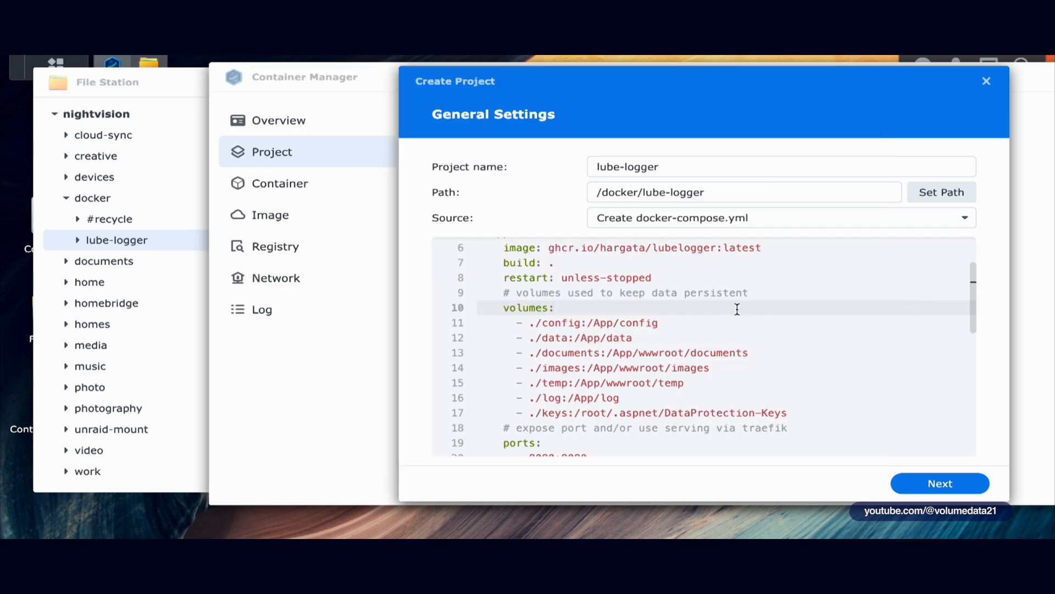
pyautogui.doubleClick(564, 324)
pyautogui.hotkey('ctrl', 'c')
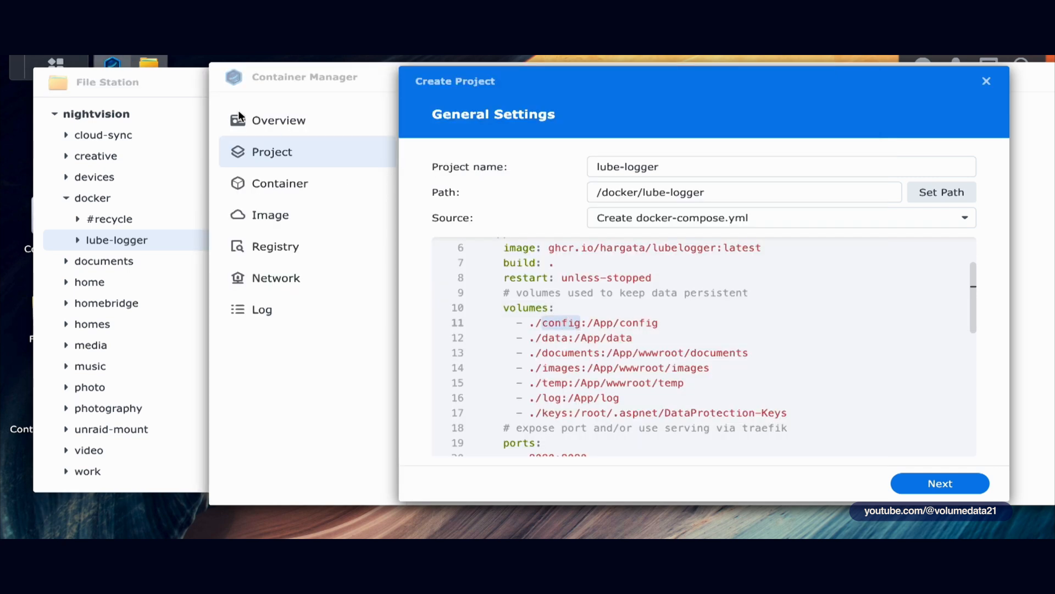
pyautogui.click(178, 84)
pyautogui.rightClick(355, 252)
pyautogui.click(454, 283)
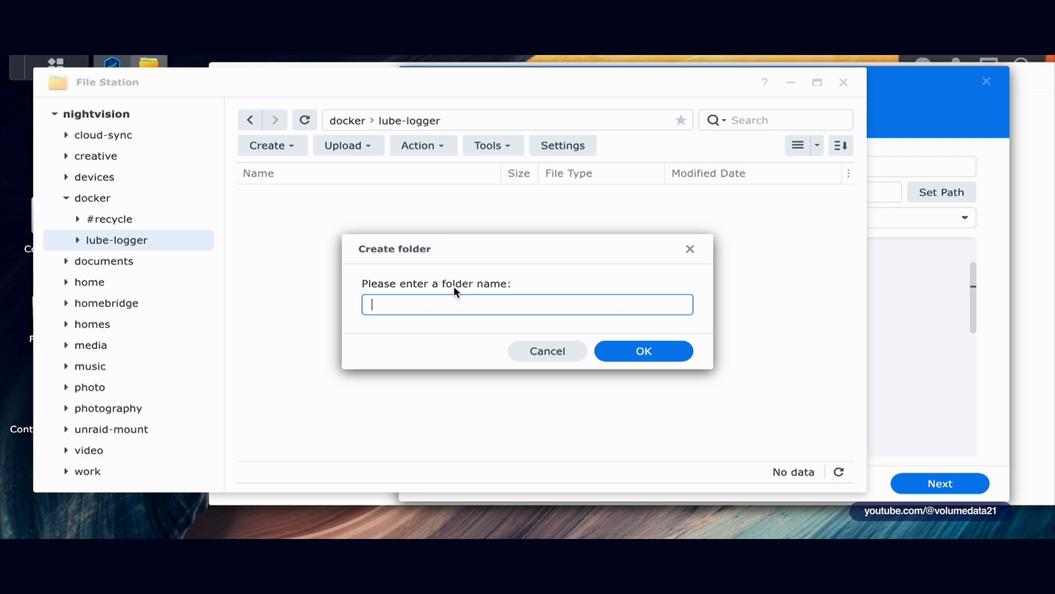
pyautogui.hotkey('ctrl', 'v')
pyautogui.press('Return')
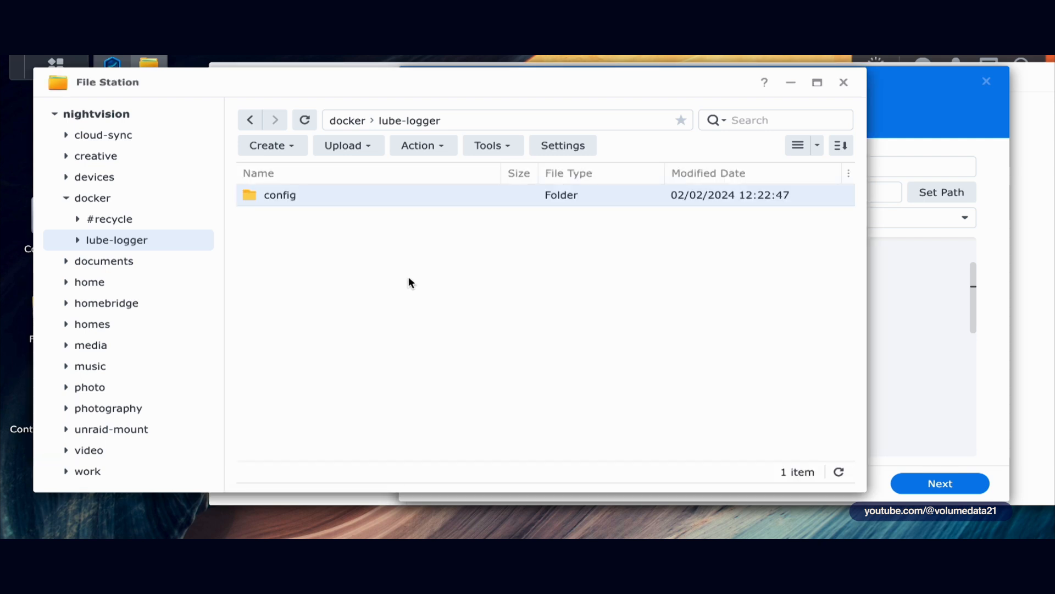
# Step: Copy the data volume name from the compose code and create a folder with that name in docker/lube-logger
pyautogui.click(925, 119)
pyautogui.doubleClick(556, 338)
pyautogui.hotkey('ctrl', 'c')
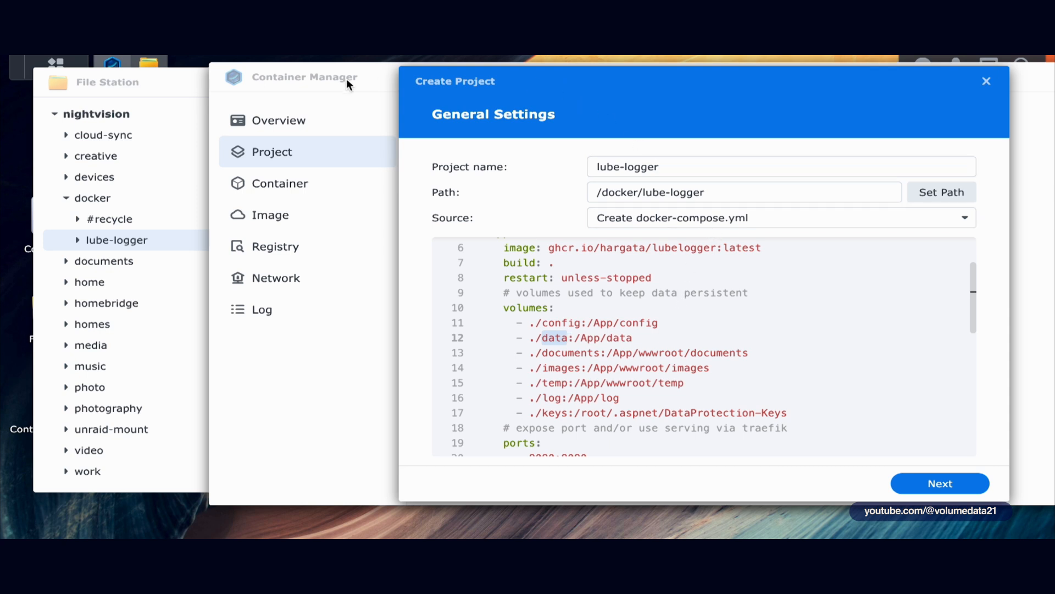
pyautogui.click(148, 81)
pyautogui.rightClick(354, 245)
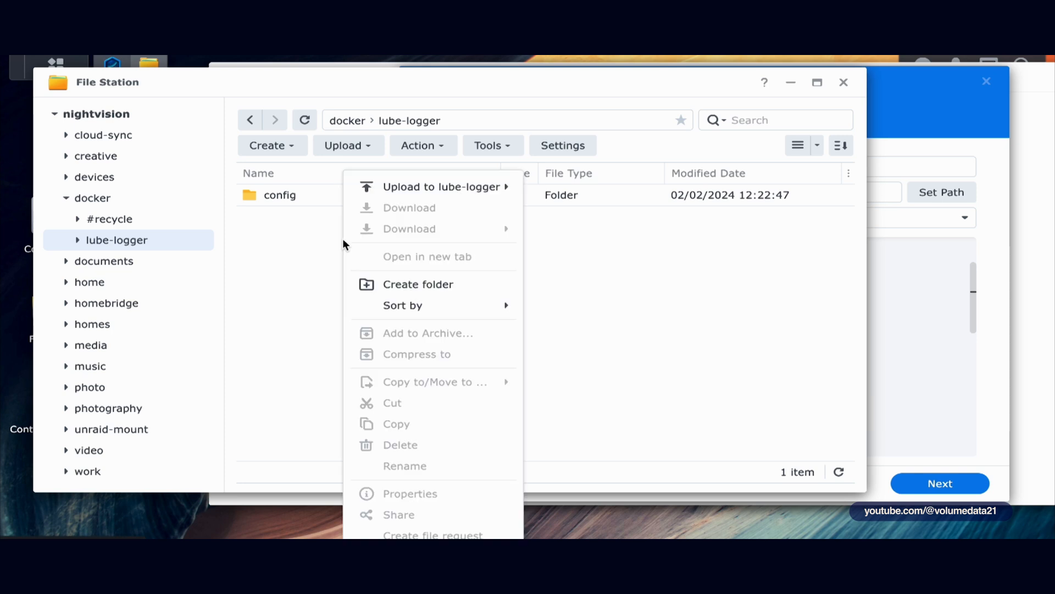
pyautogui.click(434, 285)
pyautogui.hotkey('ctrl', 'v')
pyautogui.press('Return')
# Step: Copy the documents volume name from the compose code and create a matching folder in docker/lube-logger
pyautogui.click(933, 309)
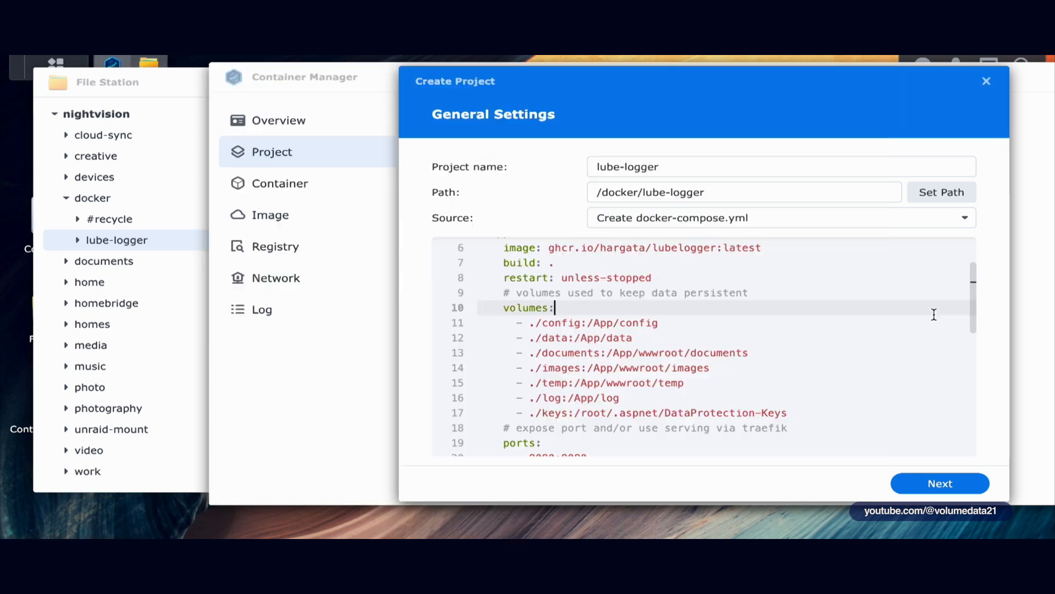
pyautogui.doubleClick(572, 352)
pyautogui.hotkey('ctrl', 'c')
pyautogui.click(204, 159)
pyautogui.rightClick(363, 236)
pyautogui.click(450, 284)
pyautogui.hotkey('ctrl', 'v')
pyautogui.press('Return')
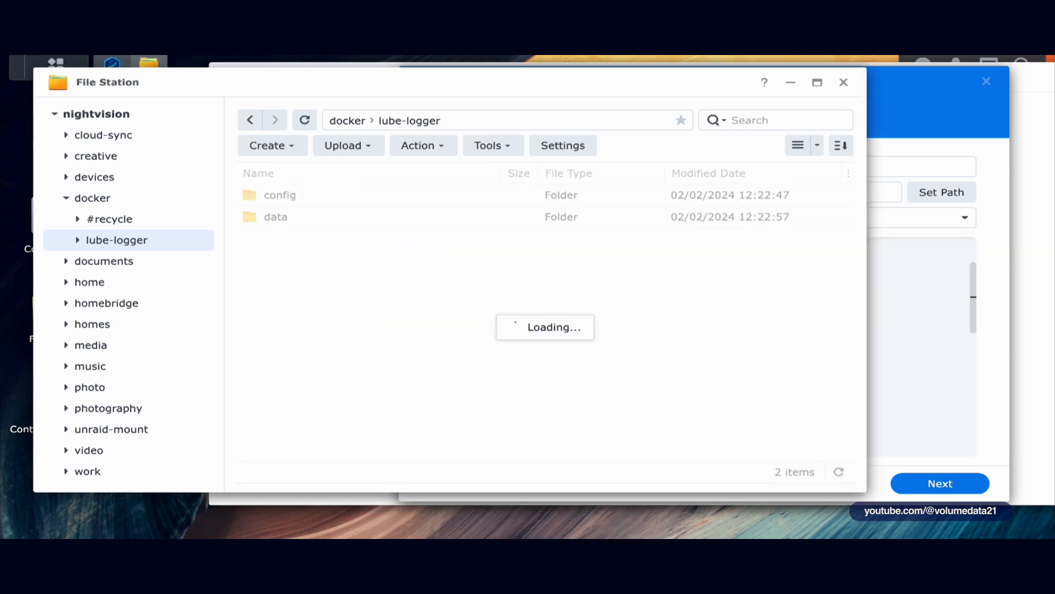
# Step: Copy the images volume name from the compose code and create a matching folder in docker/lube-logger
pyautogui.click(632, 338)
pyautogui.doubleClick(572, 367)
pyautogui.hotkey('ctrl', 'c')
pyautogui.click(156, 147)
pyautogui.rightClick(385, 264)
pyautogui.click(448, 286)
pyautogui.hotkey('ctrl', 'v')
pyautogui.press('Return')
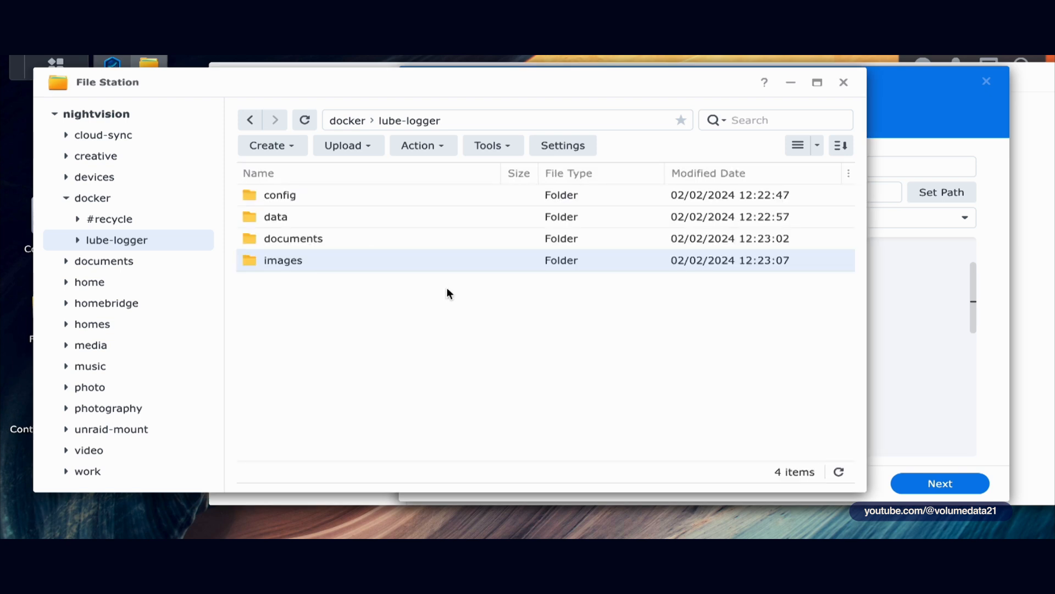
# Step: Copy the temp volume name from the compose code and create a matching folder in docker/lube-logger
pyautogui.click(893, 338)
pyautogui.doubleClick(555, 382)
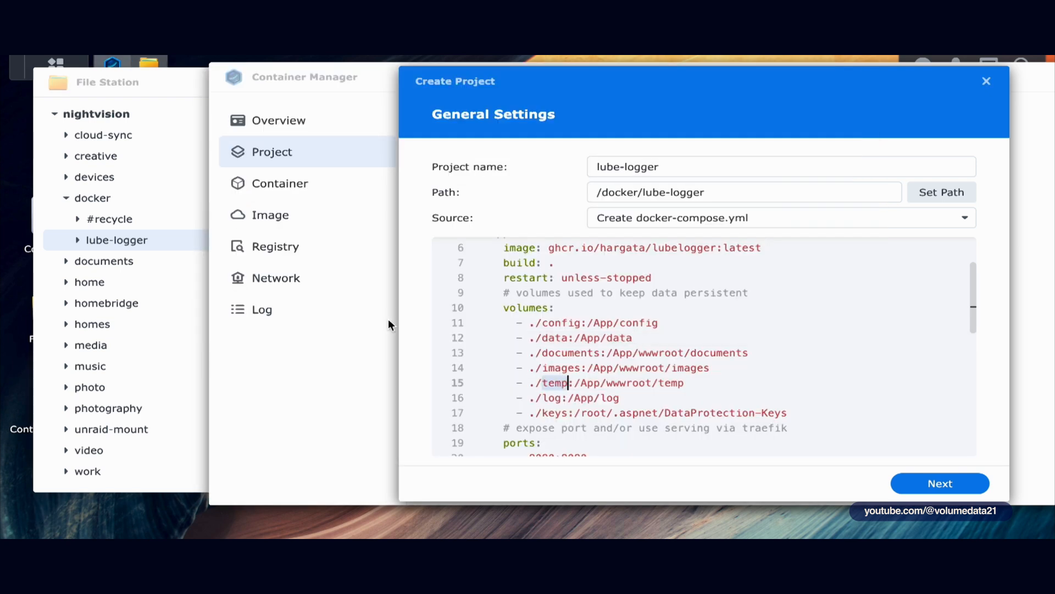
pyautogui.hotkey('ctrl', 'c')
pyautogui.click(130, 94)
pyautogui.rightClick(274, 294)
pyautogui.click(351, 286)
pyautogui.hotkey('ctrl', 'v')
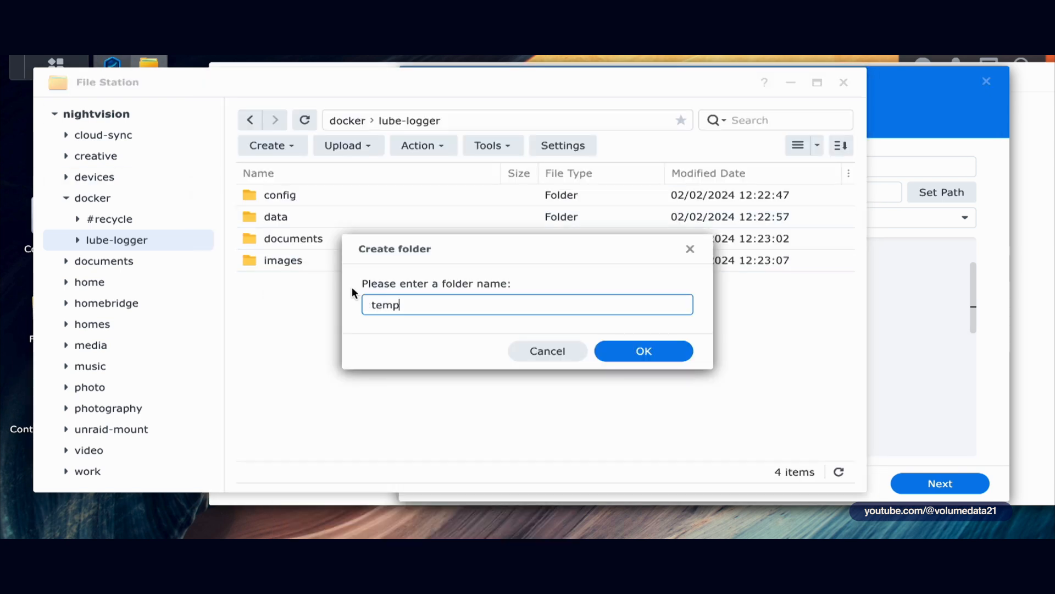
pyautogui.press('Return')
# Step: Copy the log volume name from the compose code and create a matching folder in docker/lube-logger
pyautogui.click(905, 375)
pyautogui.doubleClick(552, 398)
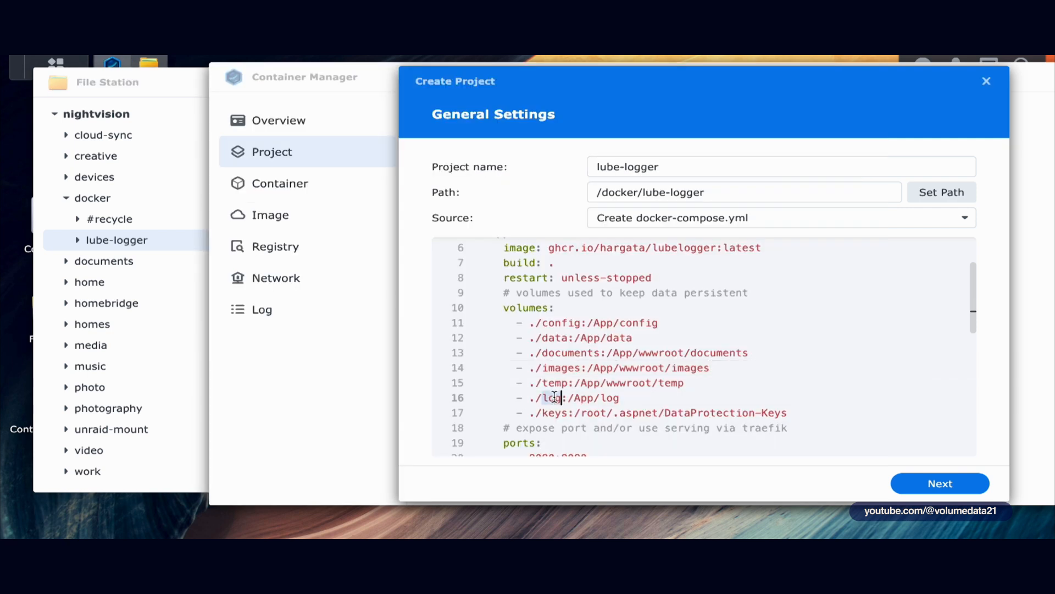
pyautogui.hotkey('ctrl', 'c')
pyautogui.click(174, 90)
pyautogui.rightClick(306, 303)
pyautogui.click(388, 286)
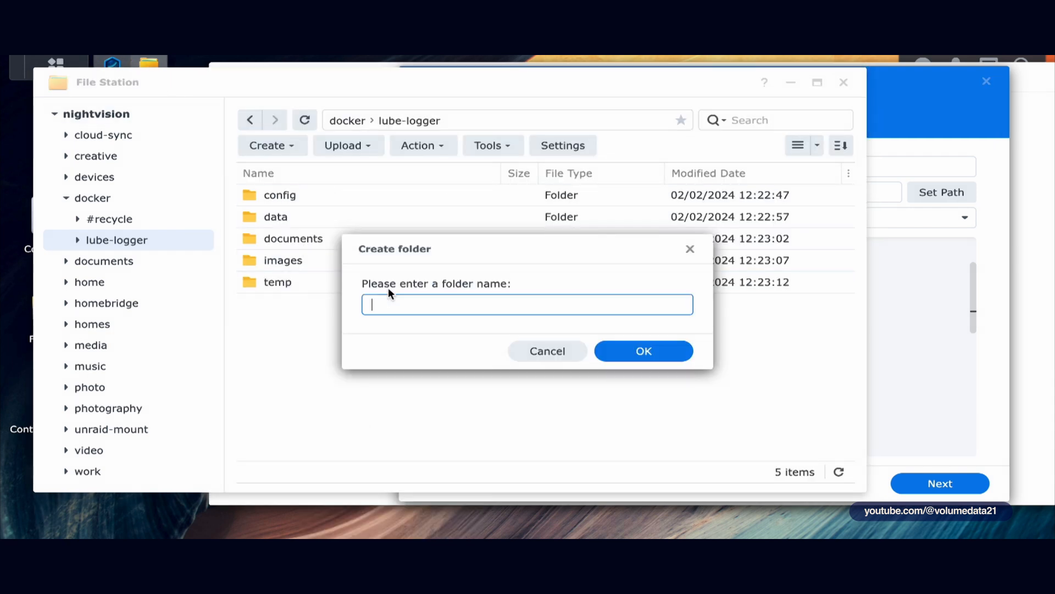
pyautogui.press('Return')
# Step: Copy the keys volume name from the compose code and create a matching folder in docker/lube-logger
pyautogui.click(890, 369)
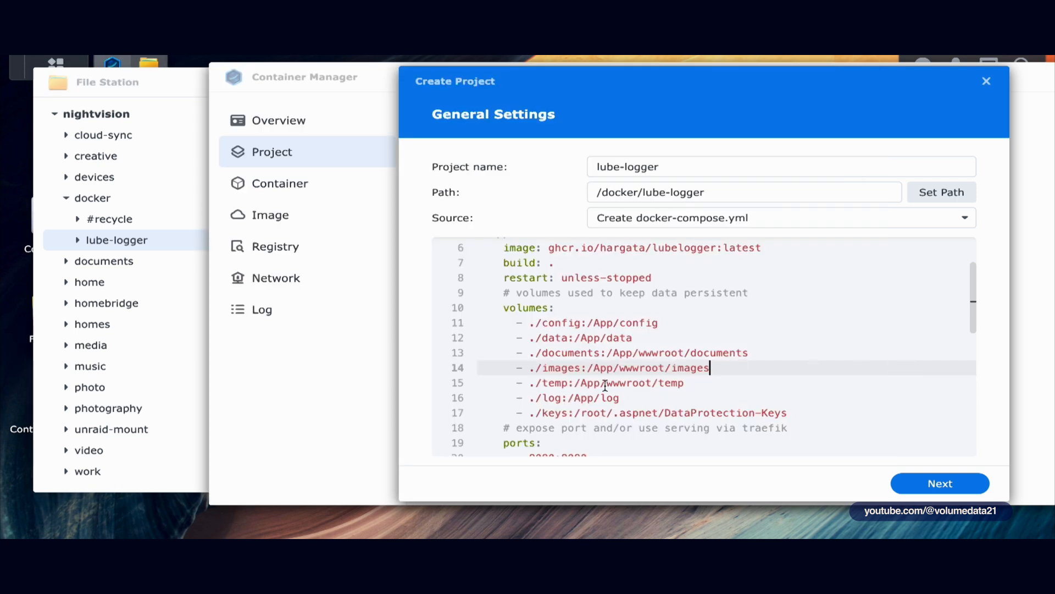
pyautogui.doubleClick(552, 414)
pyautogui.click(149, 63)
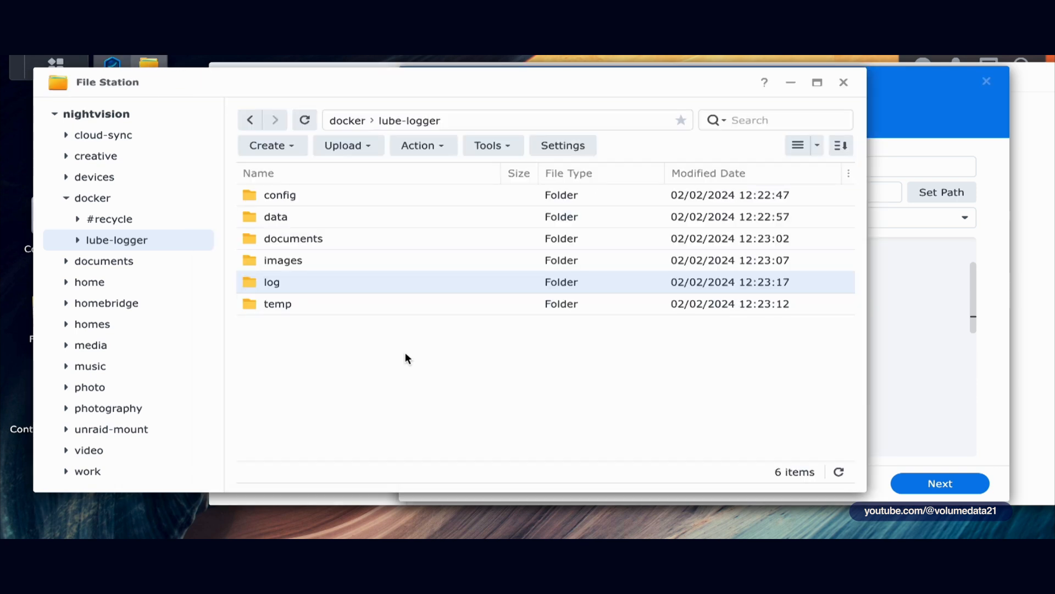
pyautogui.rightClick(309, 354)
pyautogui.click(385, 284)
pyautogui.hotkey('ctrl', 'v')
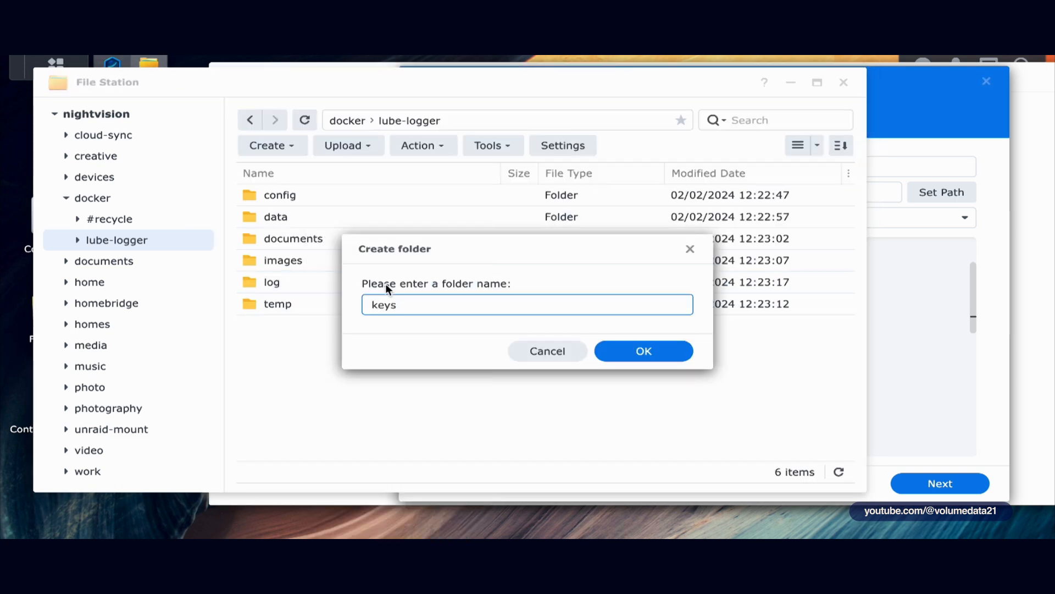
pyautogui.press('Return')
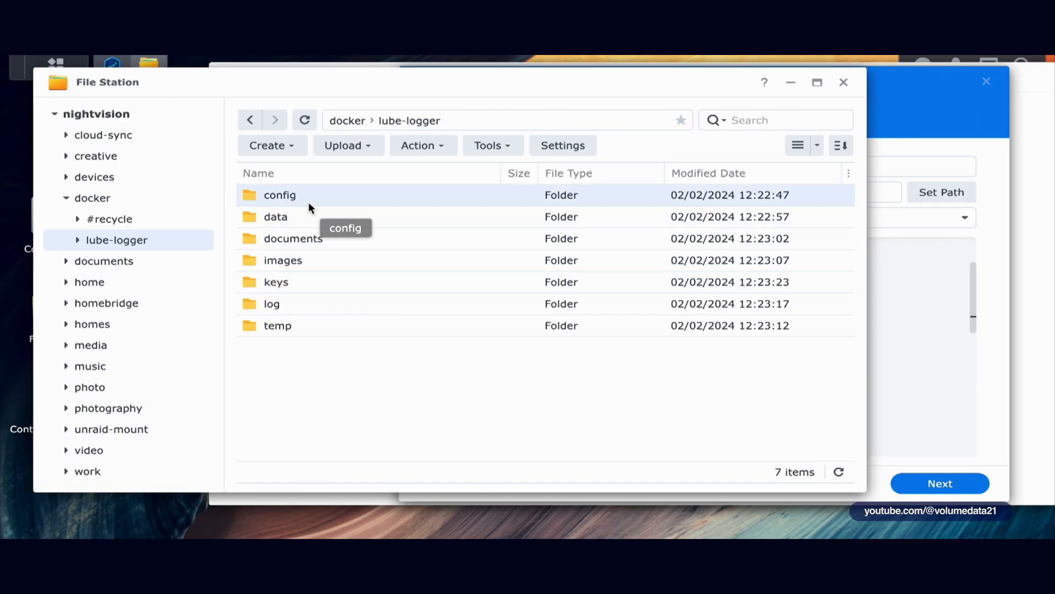
# Step: Return to the Create Project compose editor and set the host port to 2002, making the ports mapping 2002:8080
pyautogui.click(915, 137)
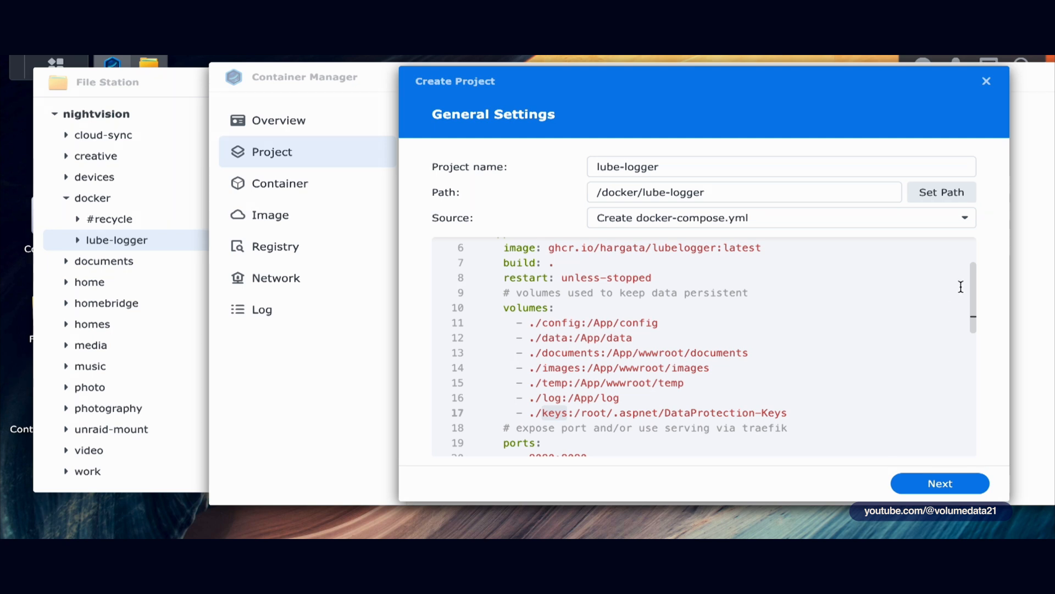
pyautogui.moveTo(974, 284); pyautogui.dragTo(972, 318)
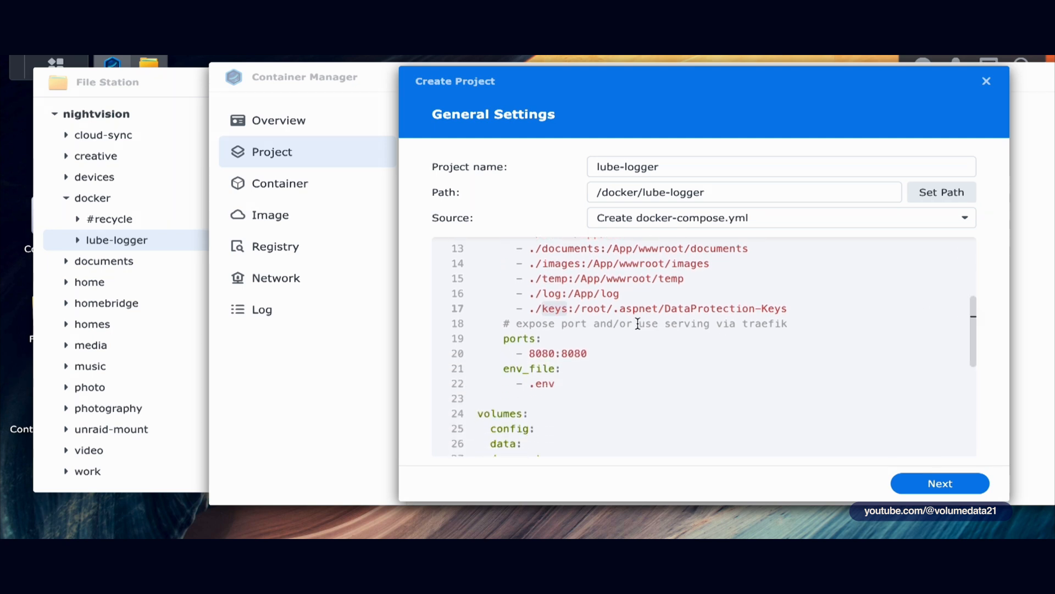
pyautogui.doubleClick(542, 354)
pyautogui.doubleClick(578, 354)
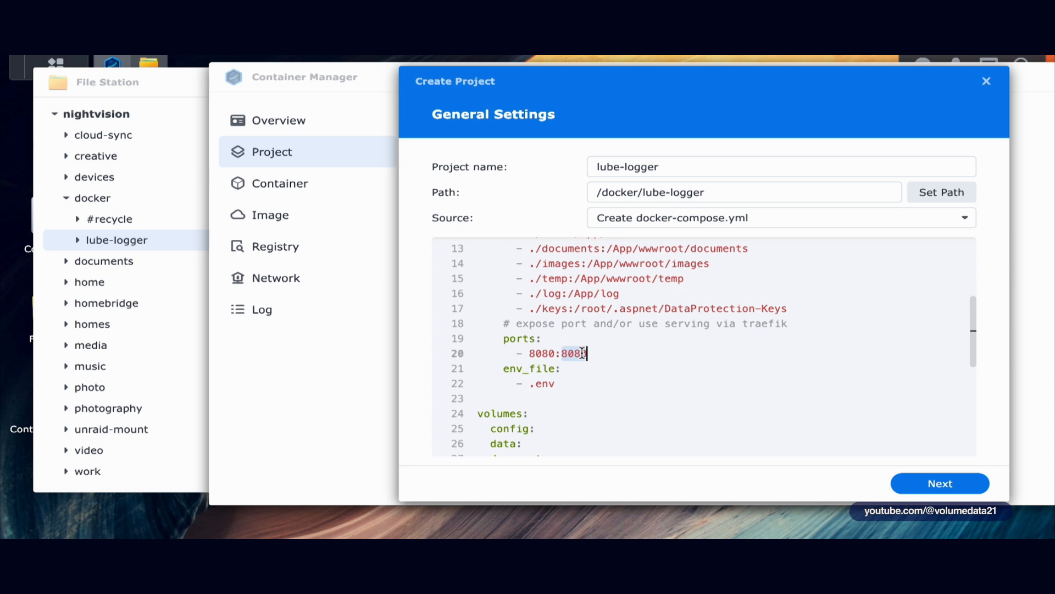
pyautogui.doubleClick(546, 352)
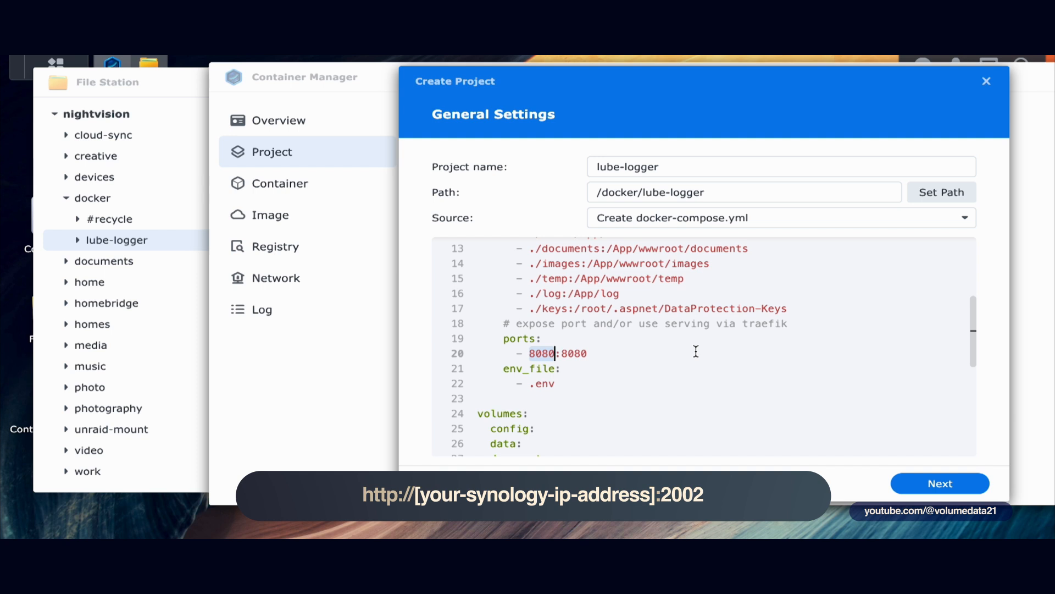
pyautogui.write('2002')
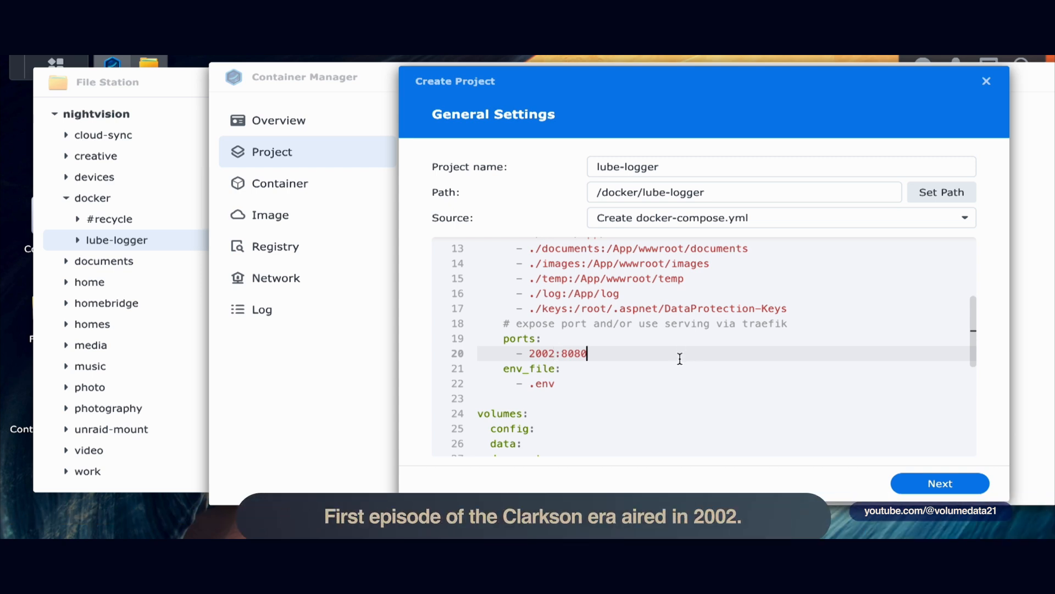
pyautogui.scroll(-3, 677, 356)
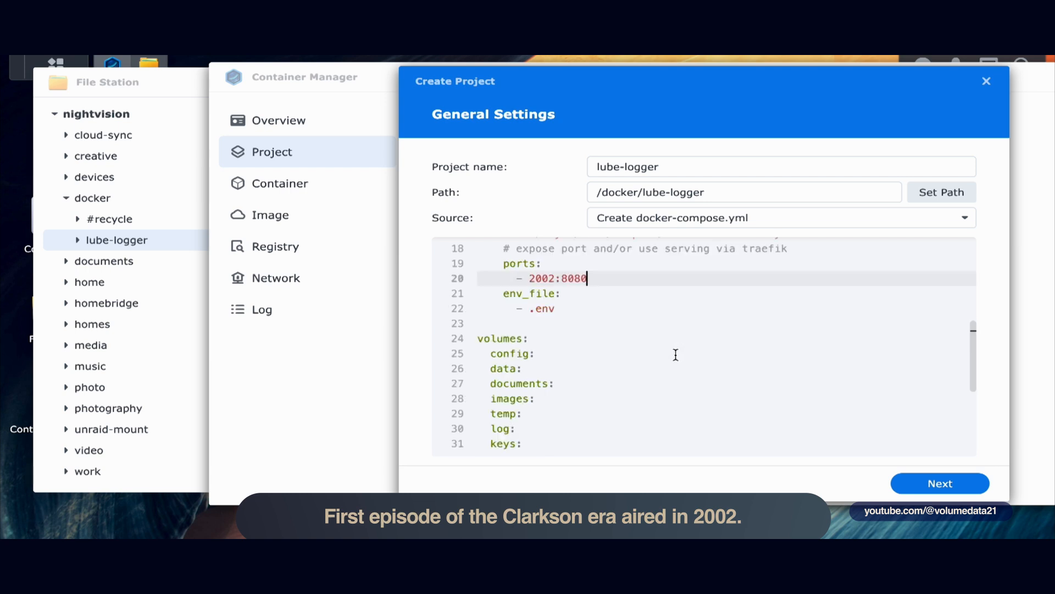
# Step: Delete the top-level volumes section at the end of the compose code, leaving env_file with .env as the final entry
pyautogui.scroll(3, 677, 357)
pyautogui.scroll(-3, 513, 322)
pyautogui.moveTo(477, 264); pyautogui.dragTo(615, 400)
pyautogui.press('BackSpace')
pyautogui.press('BackSpace')
pyautogui.scroll(2, 671, 377)
pyautogui.press('BackSpace')
pyautogui.scroll(3, 671, 377)
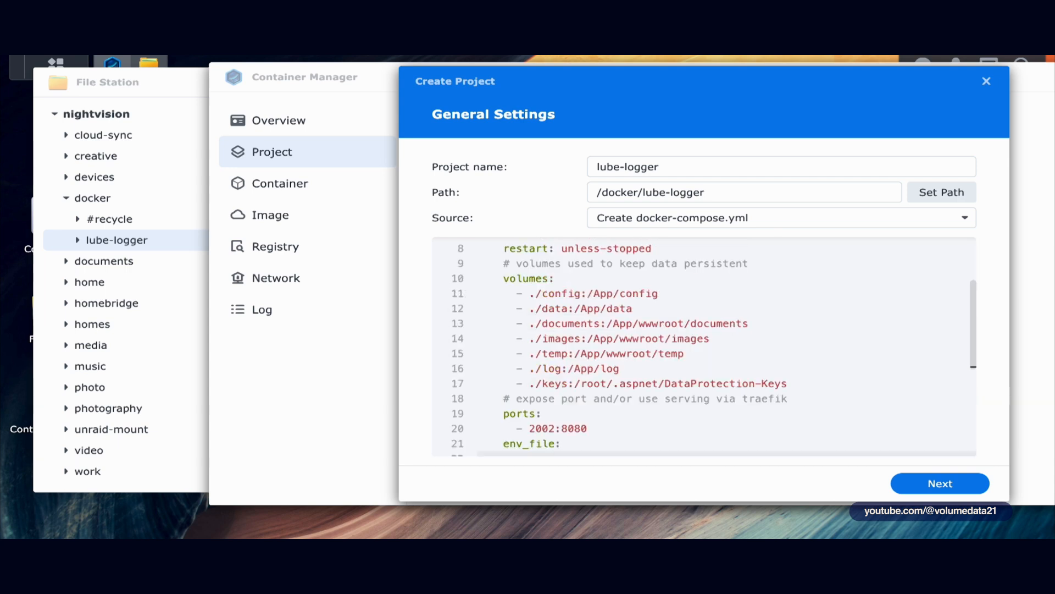
pyautogui.scroll(3, 703, 347)
pyautogui.scroll(-4, 519, 429)
pyautogui.scroll(4, 520, 429)
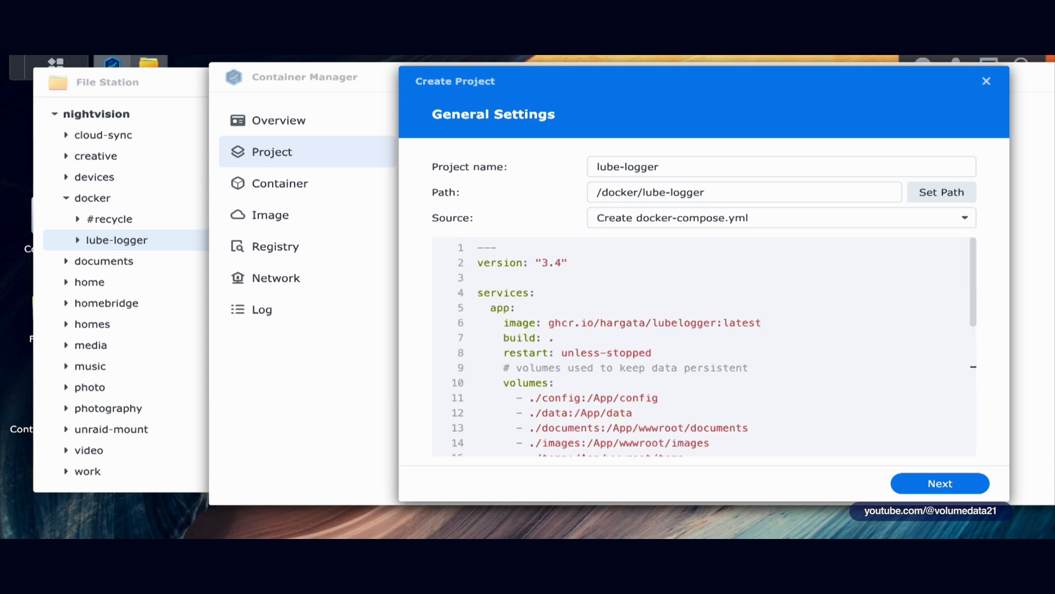
pyautogui.scroll(-4, 520, 430)
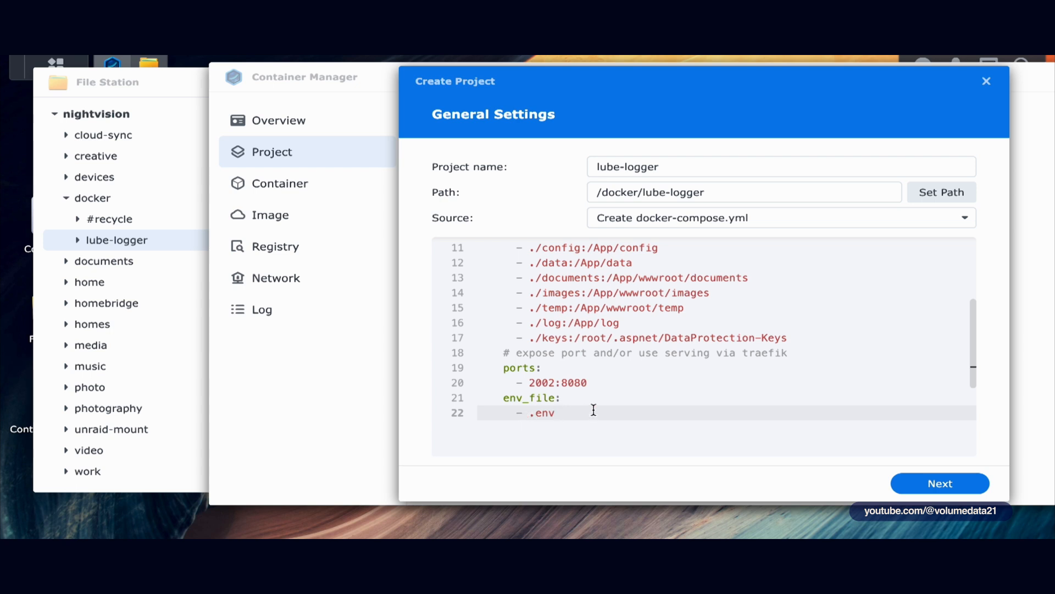
# Step: Finish creating the lube-logger project without a Web Station portal, starting it once created, and close the build terminal
pyautogui.click(940, 484)
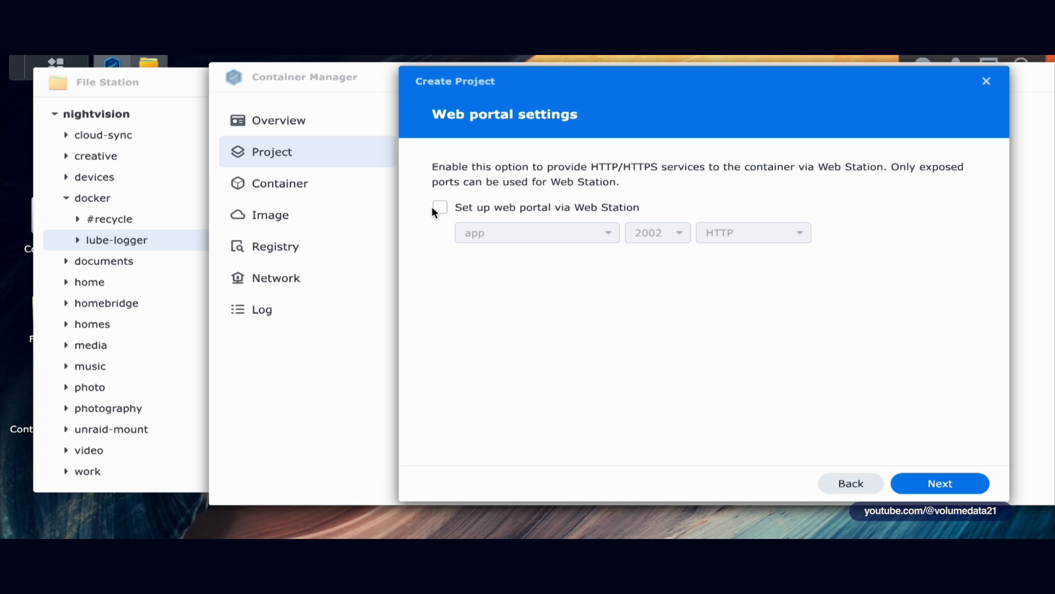
pyautogui.click(896, 487)
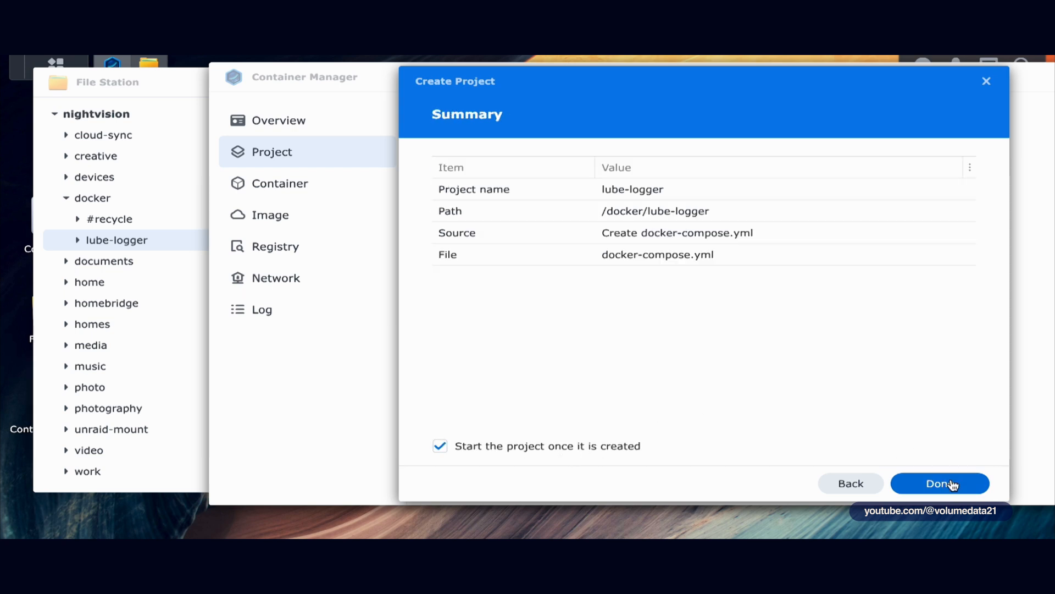
pyautogui.click(952, 485)
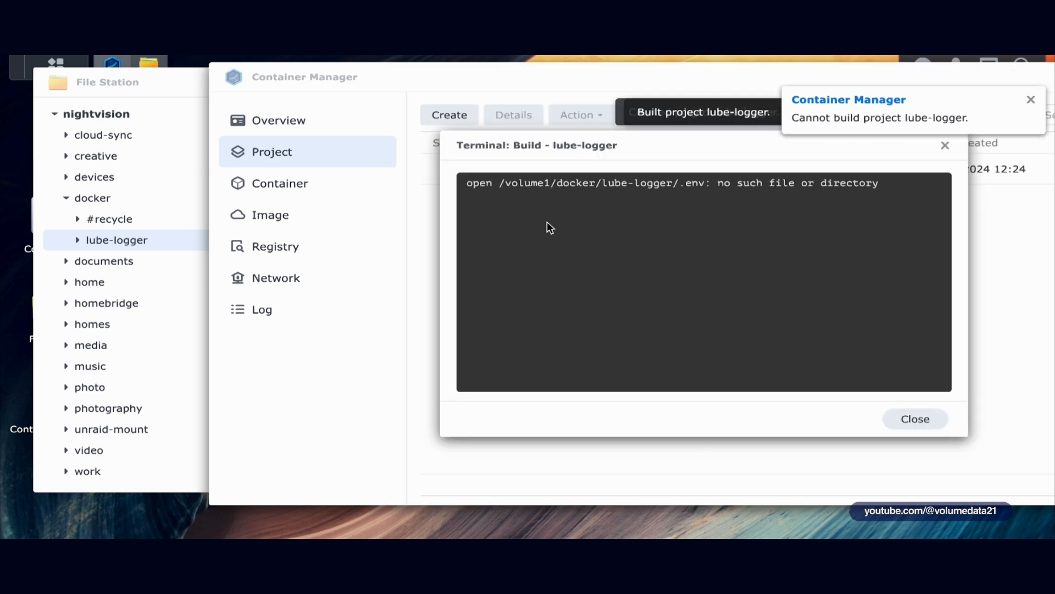
pyautogui.click(915, 419)
# Step: Switch to File Station, reload the docker/lube-logger folder and open its compose.yaml in Text Editor
pyautogui.click(176, 80)
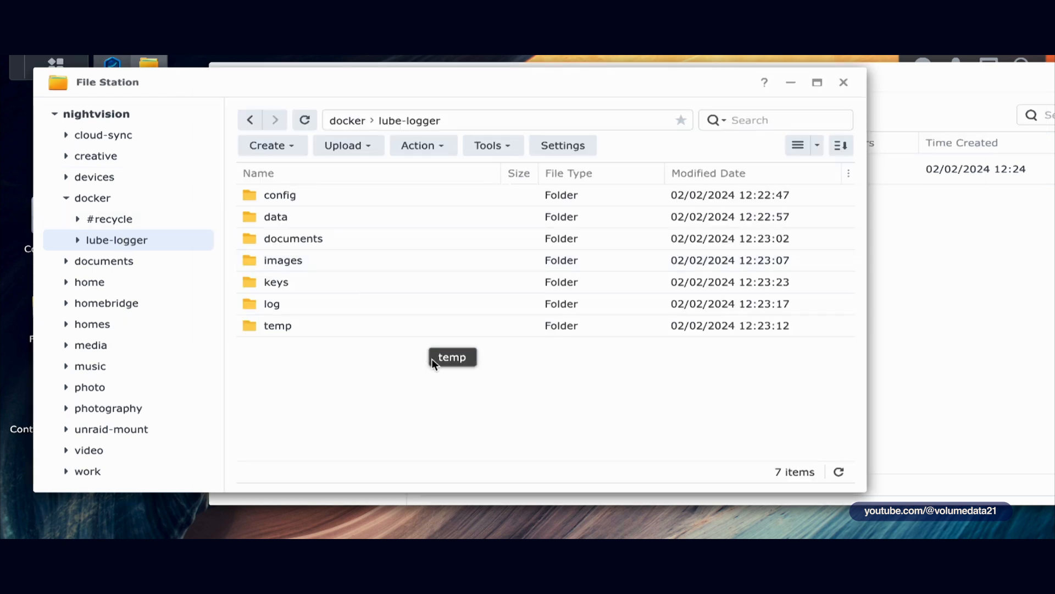
pyautogui.click(349, 121)
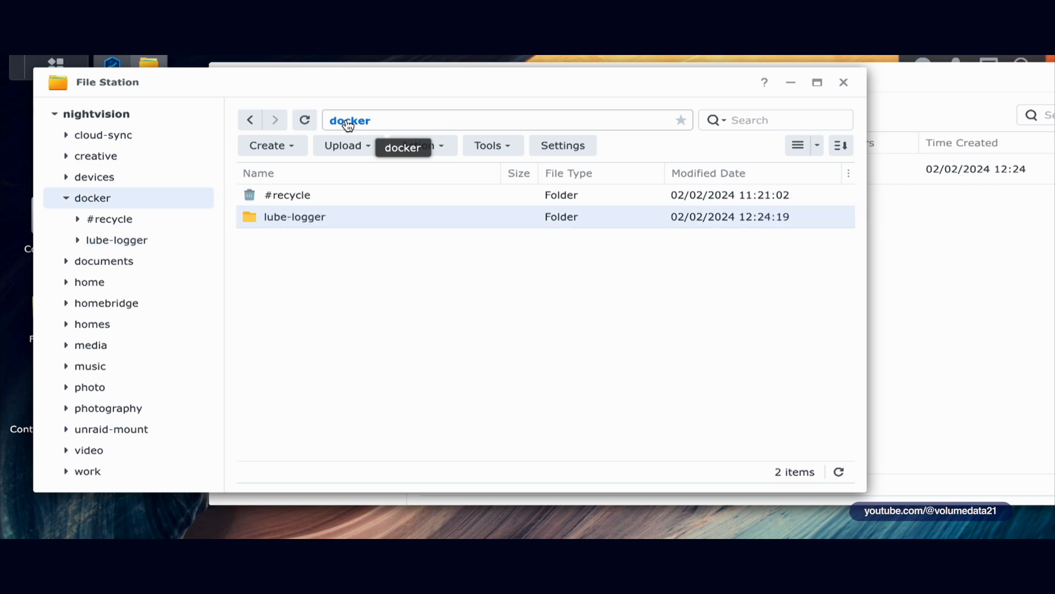
pyautogui.doubleClick(322, 219)
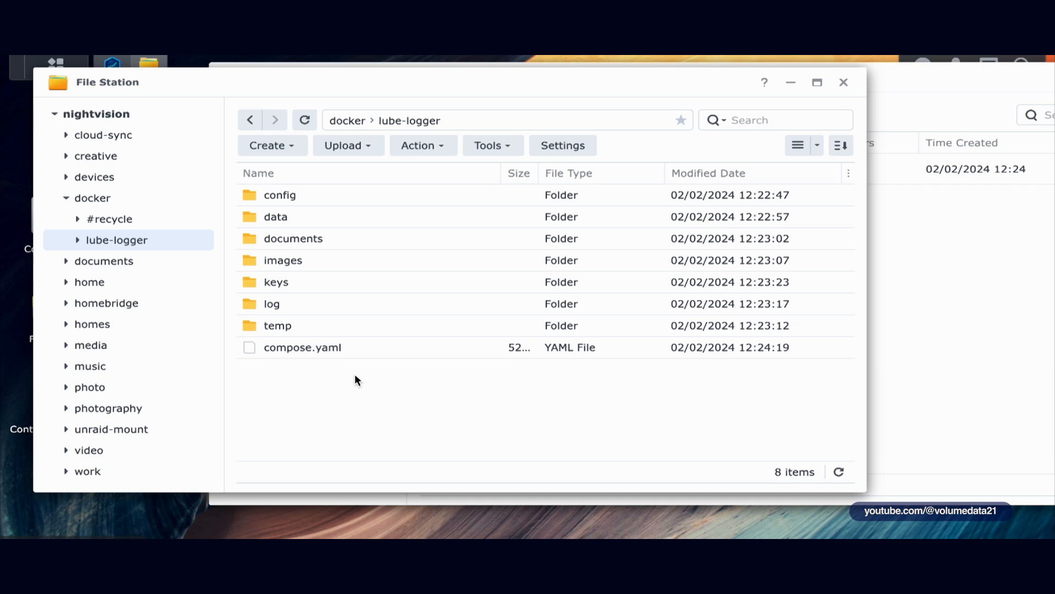
pyautogui.doubleClick(341, 345)
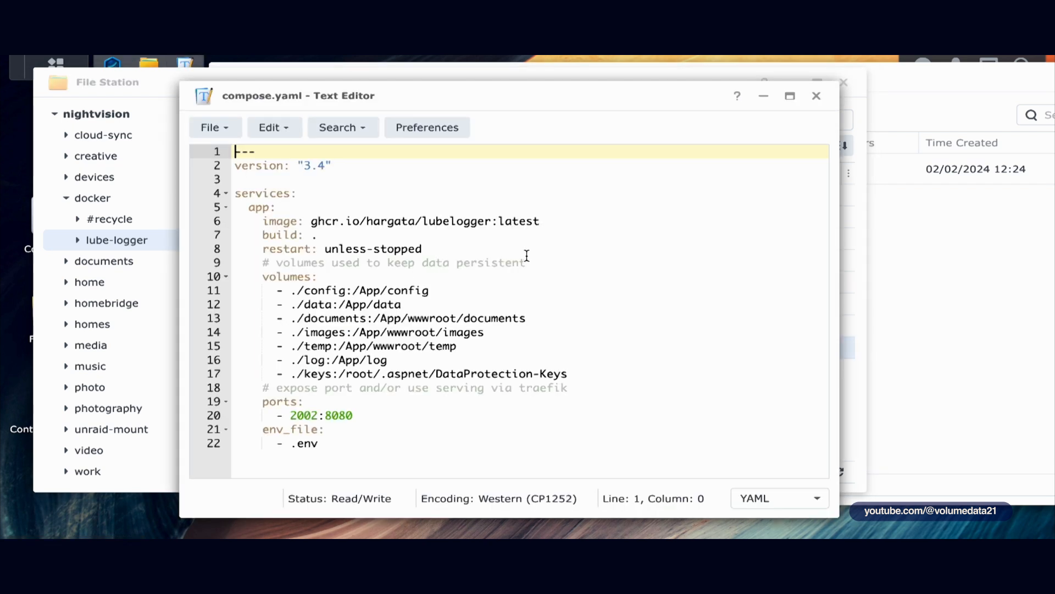
# Step: Save a copy of compose.yaml as .env in the lube-logger folder
pyautogui.click(214, 128)
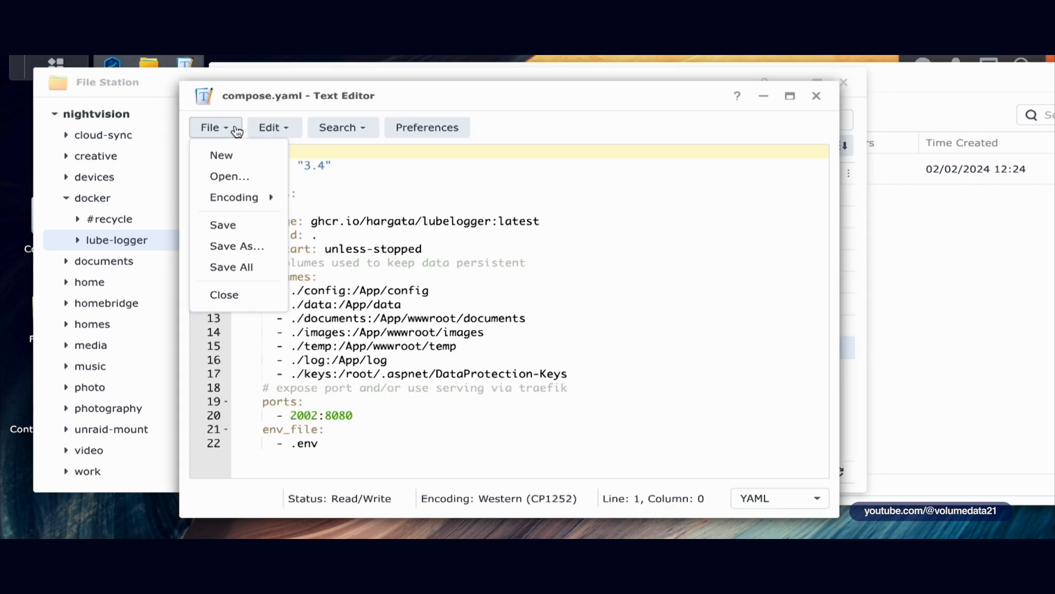
pyautogui.click(248, 246)
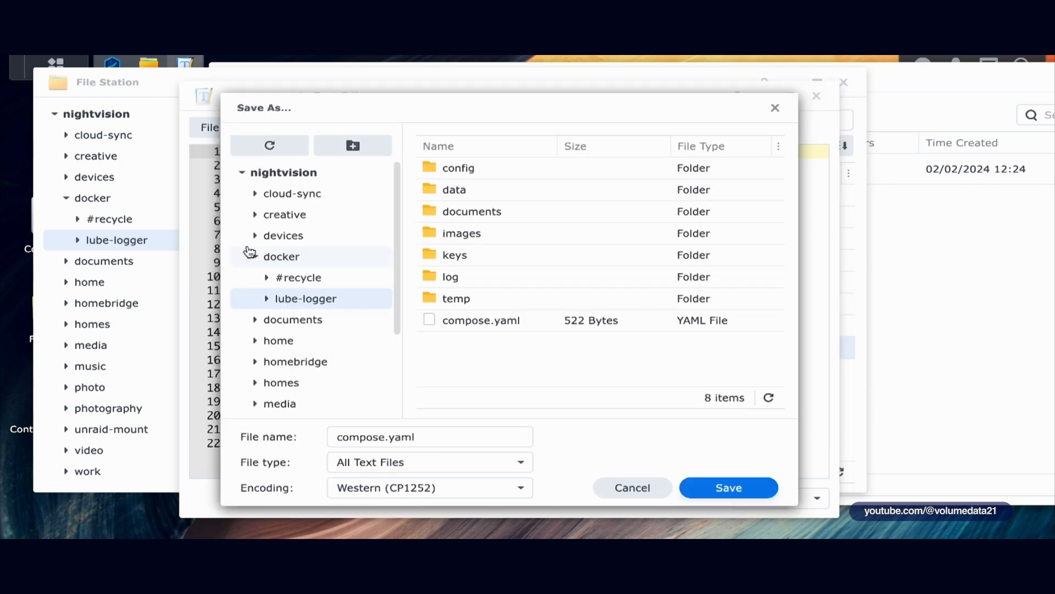
pyautogui.moveTo(443, 438); pyautogui.dragTo(234, 428)
pyautogui.write('.env')
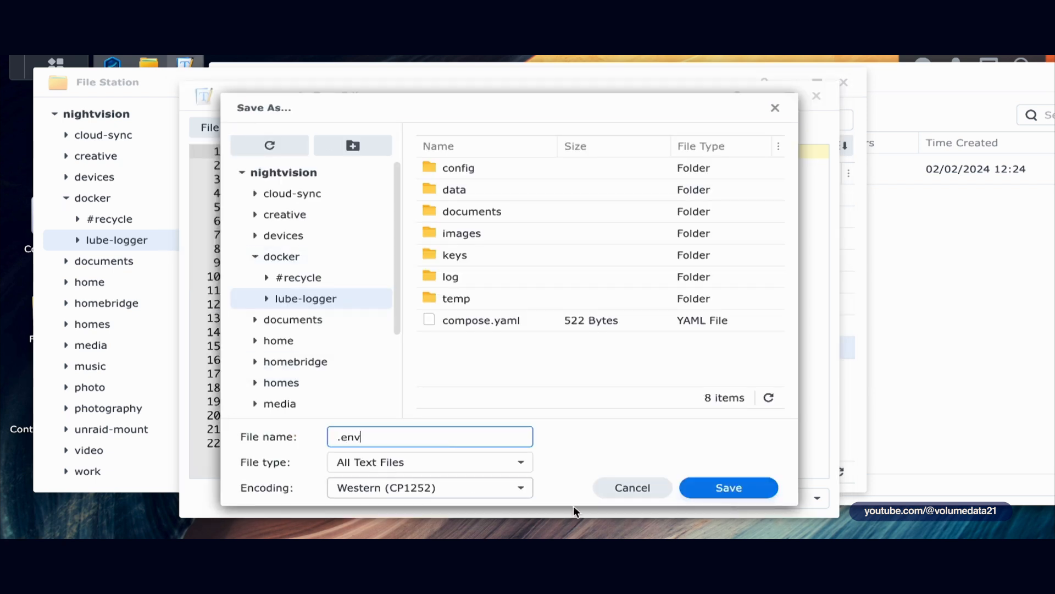
pyautogui.click(700, 488)
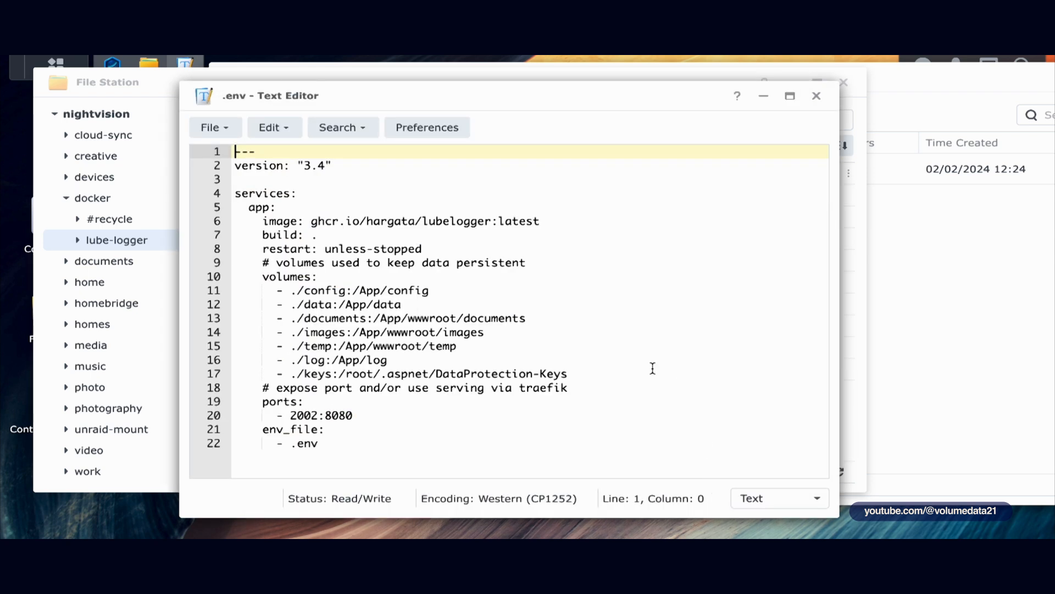
# Step: Replace the entire contents of the new .env file with the .env code copied from the hargata/lubelog GitHub repository
pyautogui.click(548, 266)
pyautogui.hotkey('ctrl', 'a')
pyautogui.press('Delete')
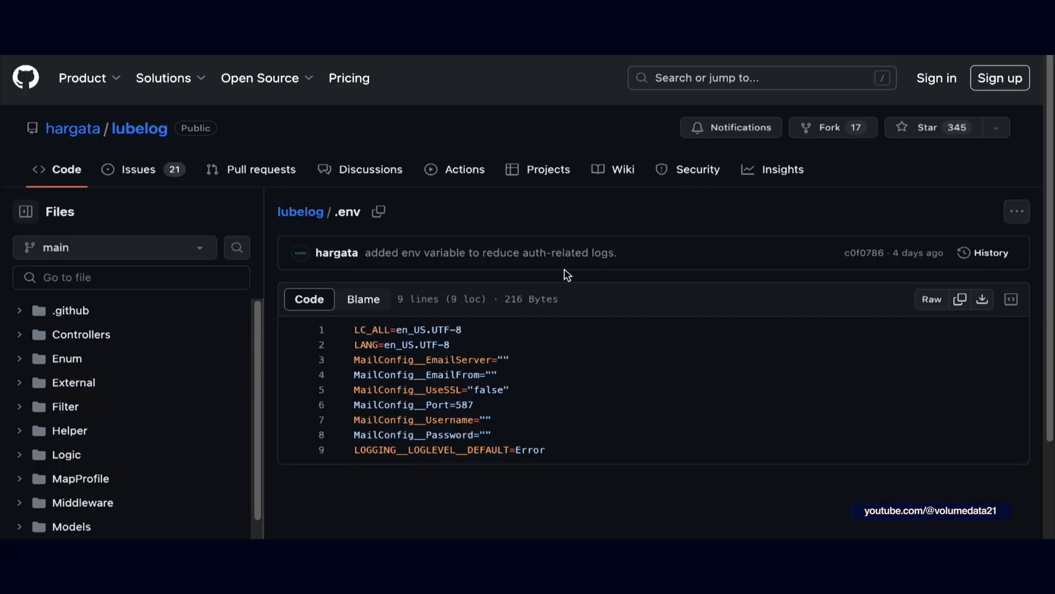
pyautogui.click(959, 302)
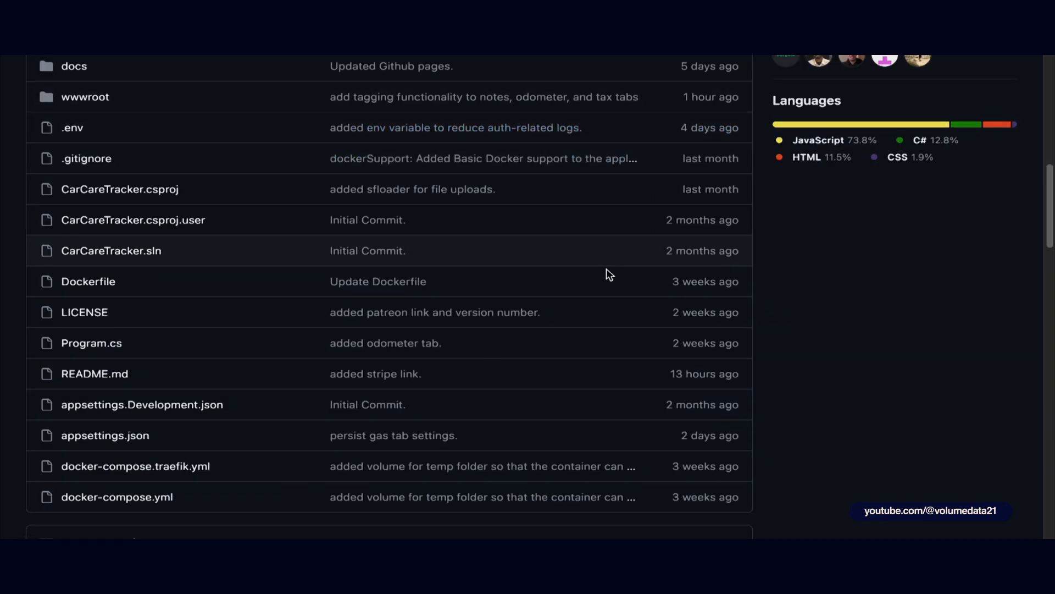
pyautogui.scroll(2, 619, 236)
pyautogui.scroll(-1, 620, 235)
pyautogui.click(82, 189)
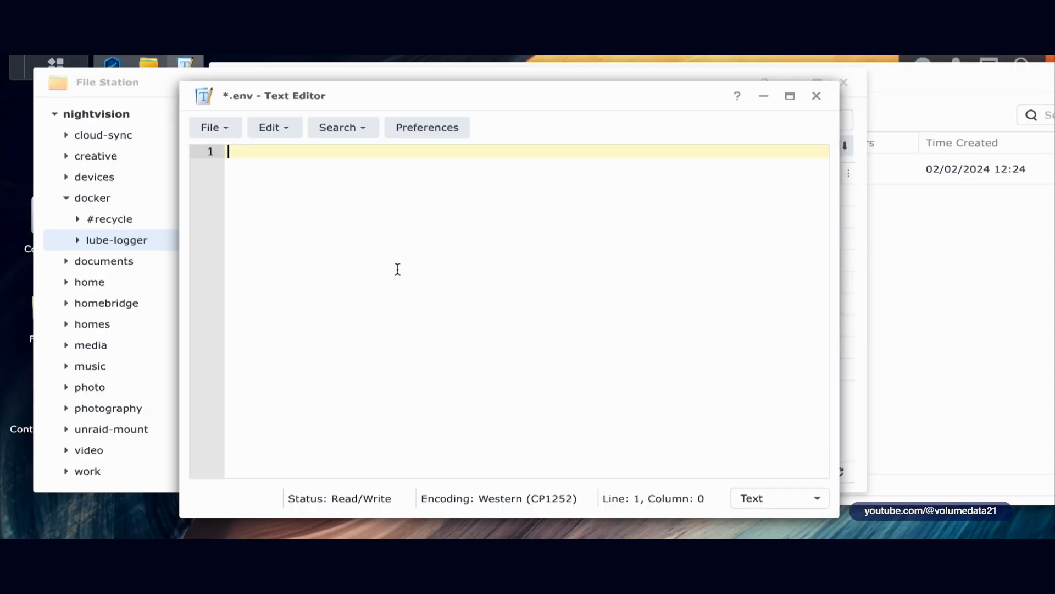
pyautogui.hotkey('ctrl', 'v')
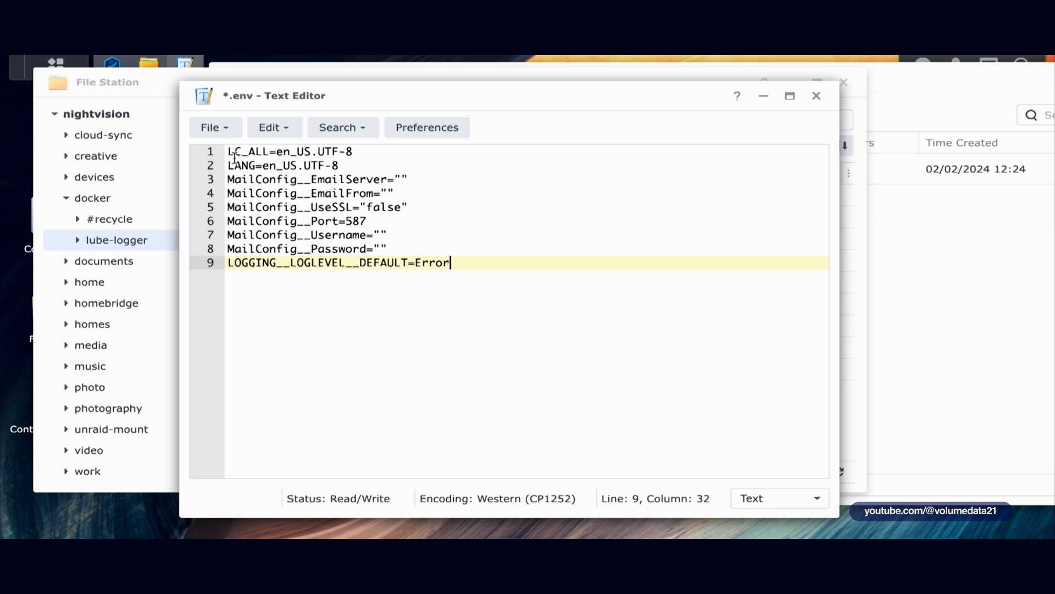
# Step: Highlight the LC_ALL and LANG lines in .env, and open the Getting Started page of the LubeLogger docs in the browser
pyautogui.moveTo(227, 152); pyautogui.dragTo(413, 170)
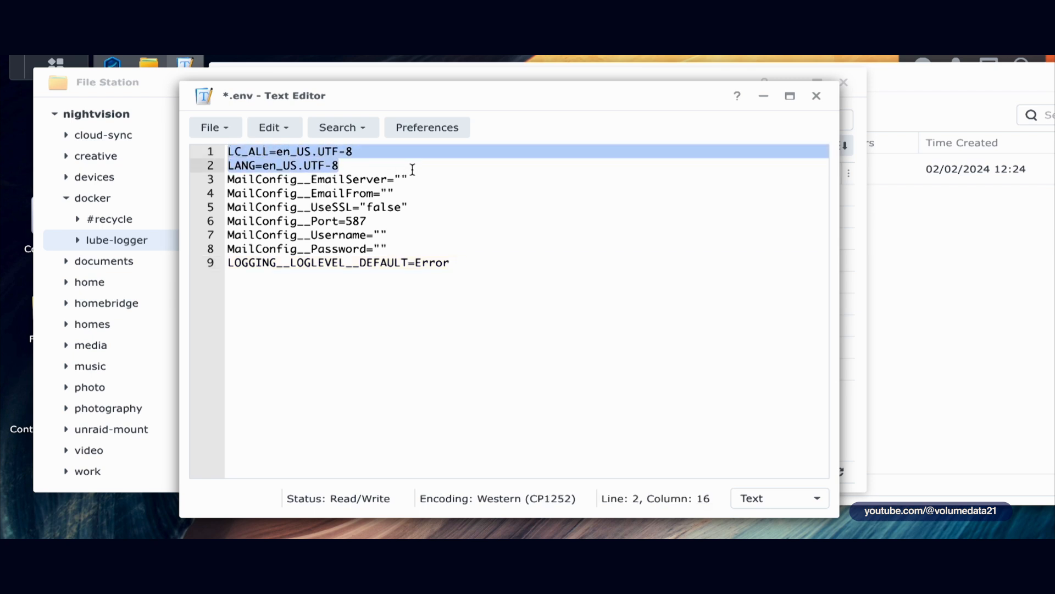
pyautogui.press('super+t')
pyautogui.write('lube')
pyautogui.press('Return')
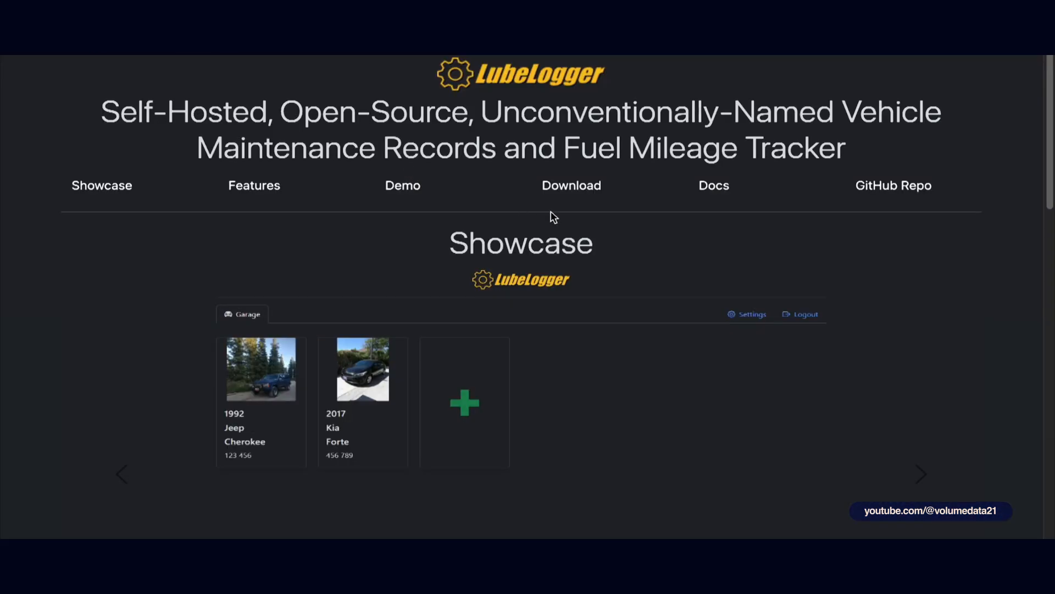
pyautogui.click(710, 187)
pyautogui.click(100, 270)
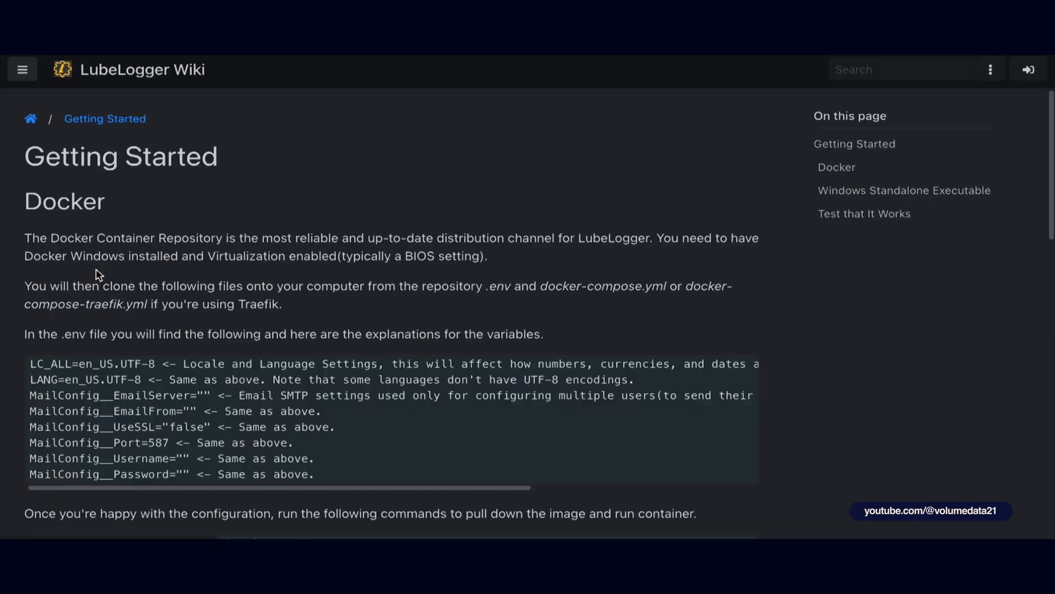
# Step: Examine the wiki's explanations of the .env variables, including the full locale and email SMTP notes
pyautogui.scroll(-1, 472, 263)
pyautogui.moveTo(30, 335); pyautogui.dragTo(524, 443)
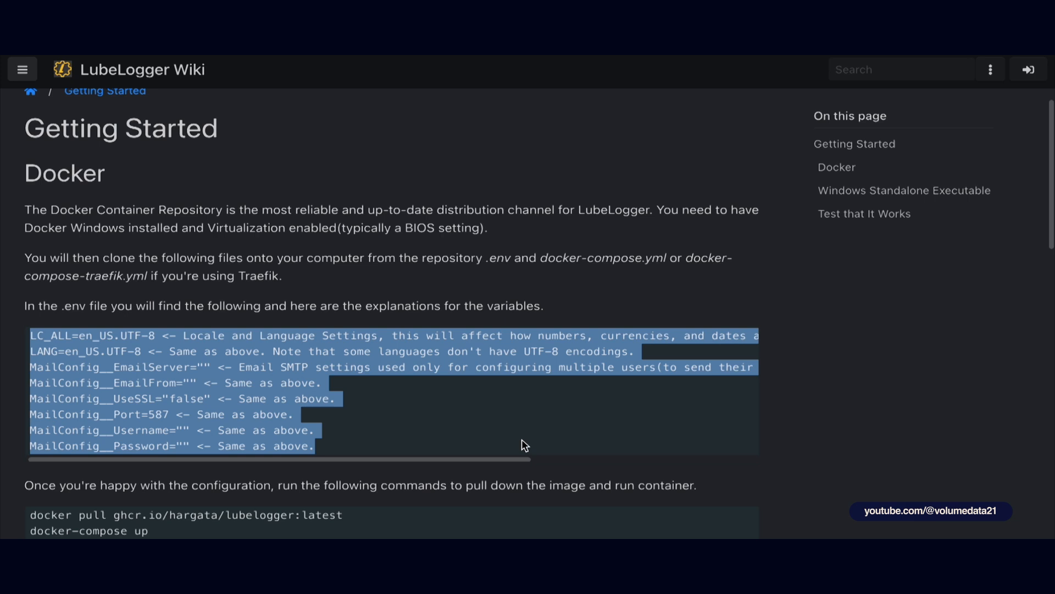
pyautogui.scroll(1, 487, 372)
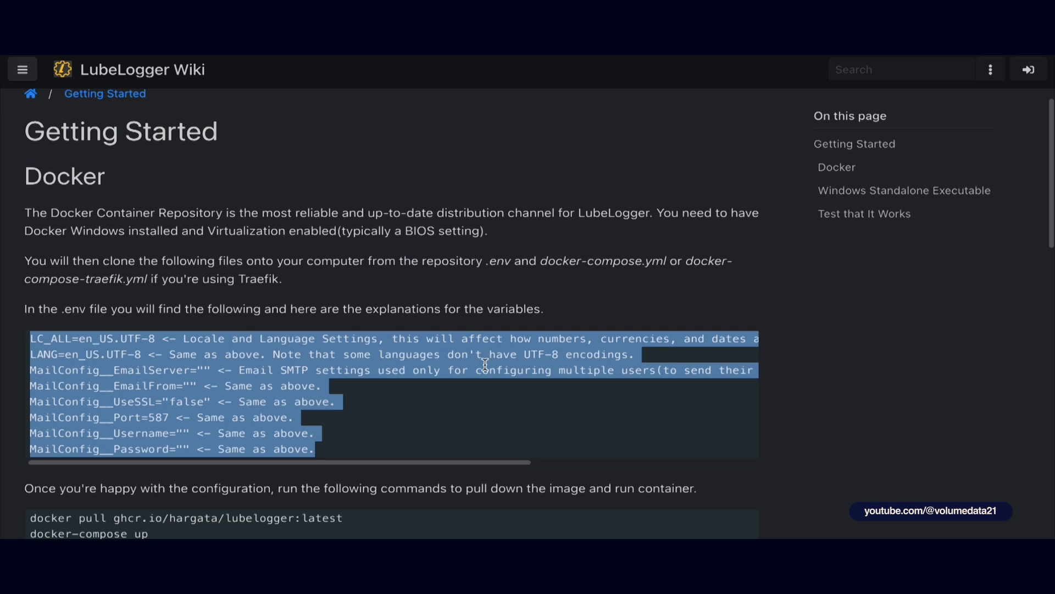
pyautogui.click(485, 370)
pyautogui.moveTo(337, 461); pyautogui.dragTo(370, 447)
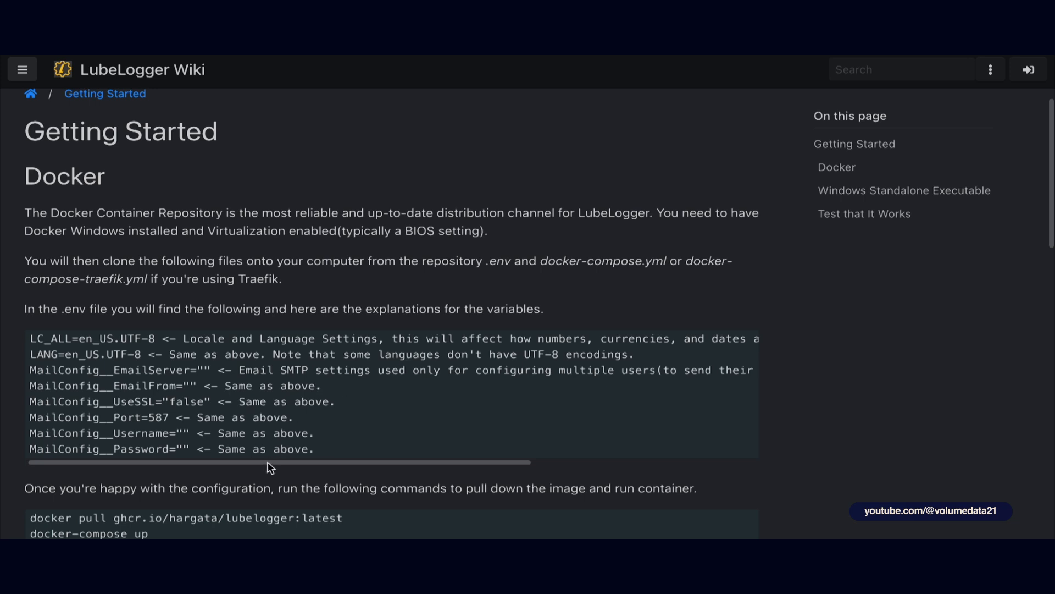
pyautogui.moveTo(269, 463); pyautogui.dragTo(428, 461)
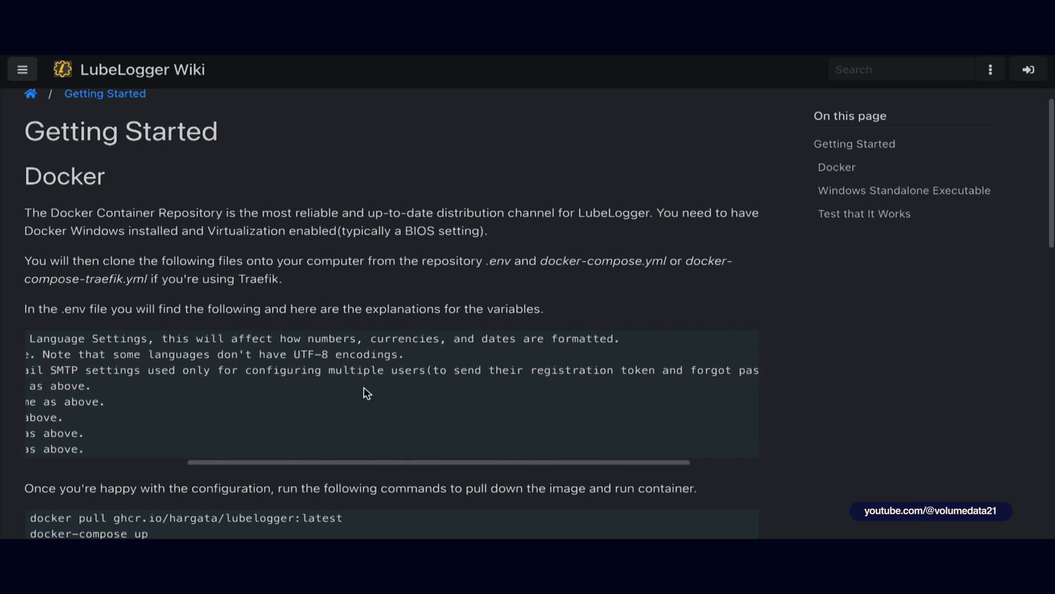
pyautogui.moveTo(245, 370); pyautogui.dragTo(687, 372)
pyautogui.click(538, 428)
pyautogui.moveTo(426, 464); pyautogui.dragTo(243, 463)
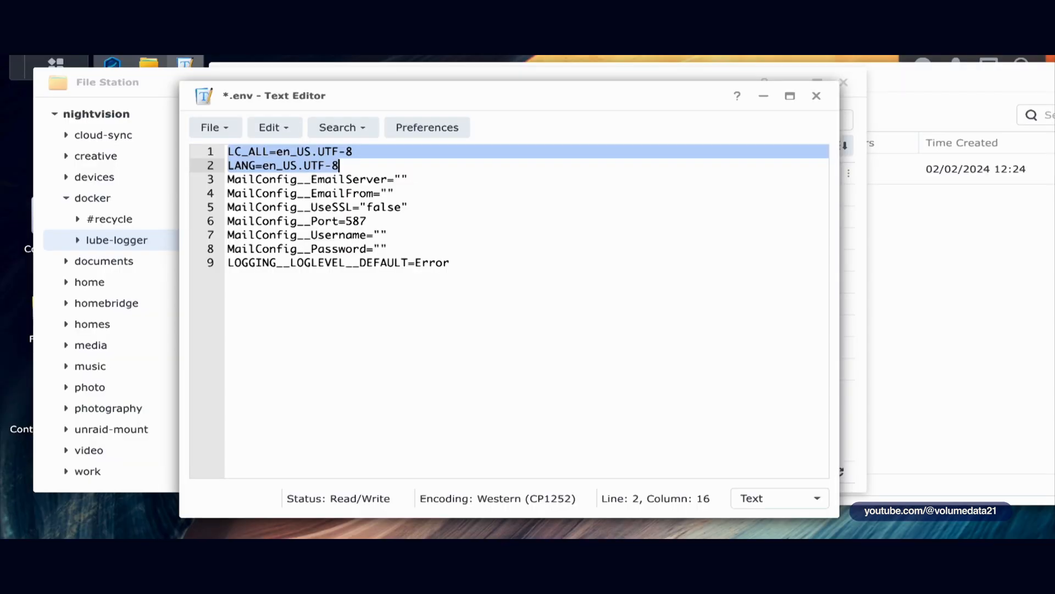
# Step: Return to the .env file in Text Editor, save it and close the editor
pyautogui.click(553, 236)
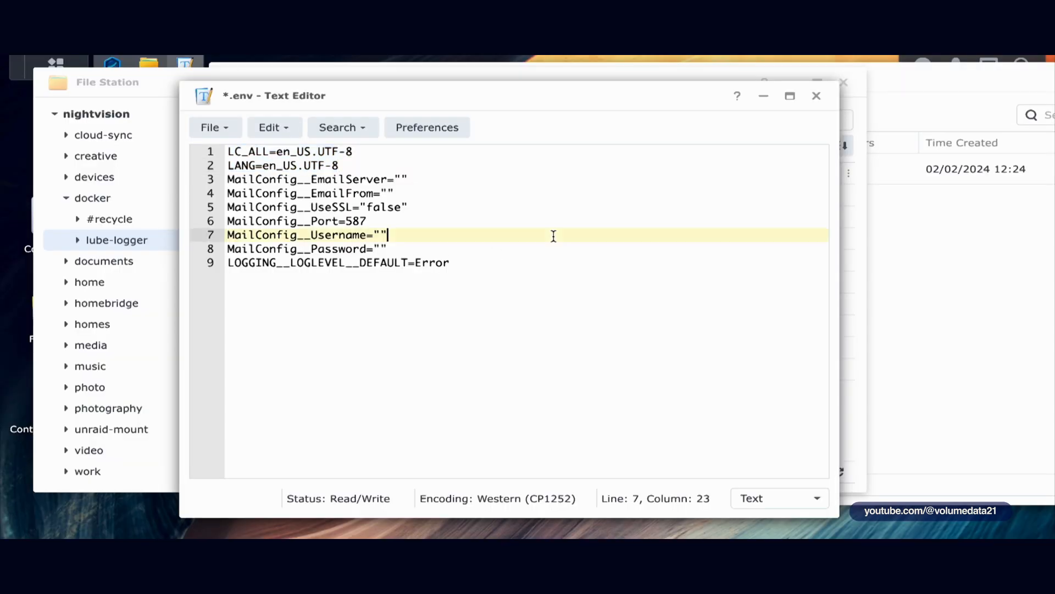
pyautogui.click(539, 166)
pyautogui.click(601, 152)
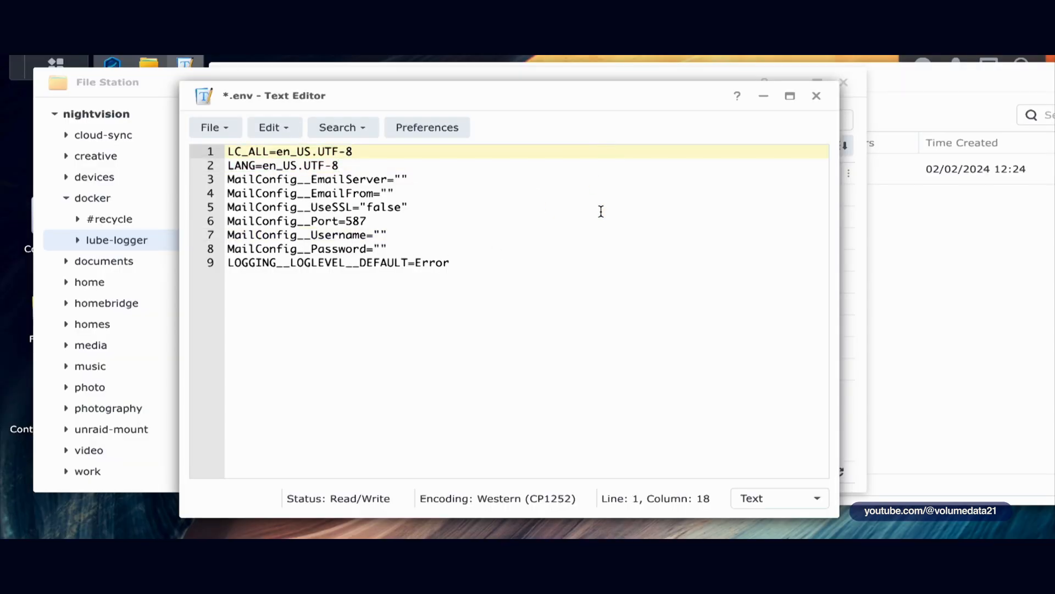
pyautogui.click(226, 129)
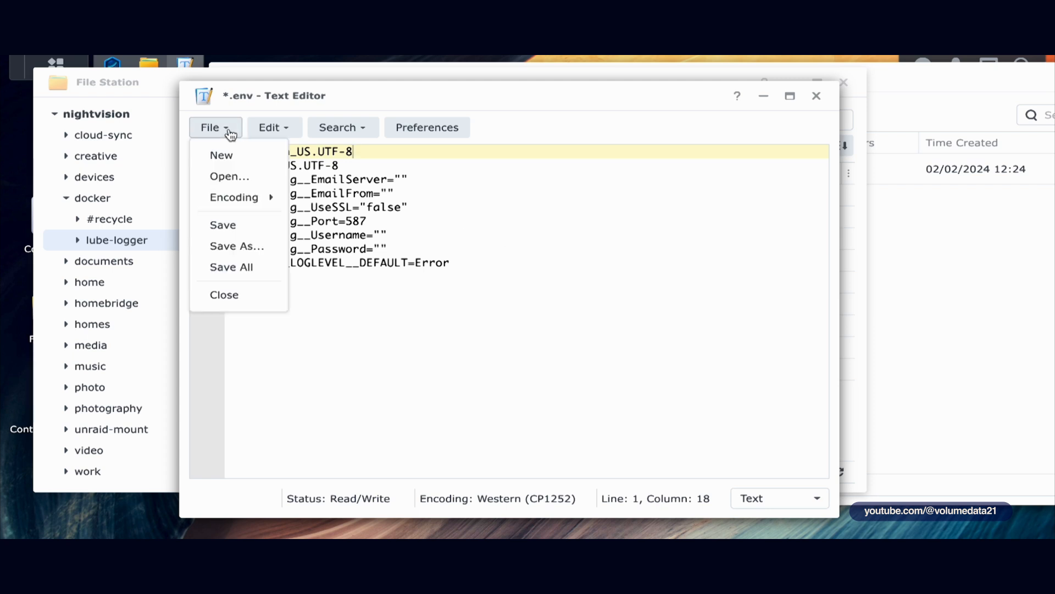
pyautogui.click(248, 226)
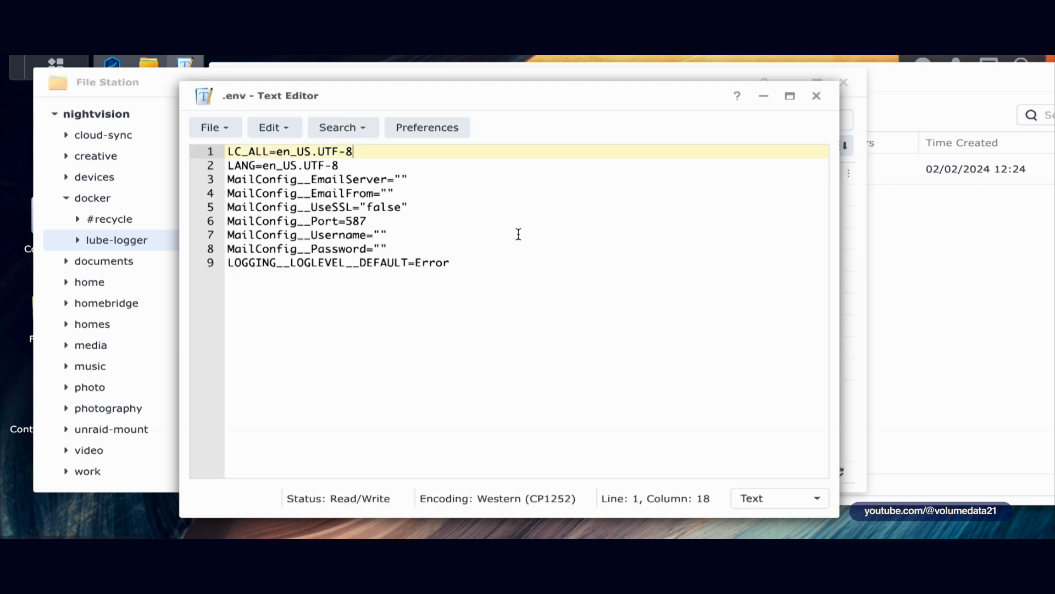
pyautogui.click(817, 96)
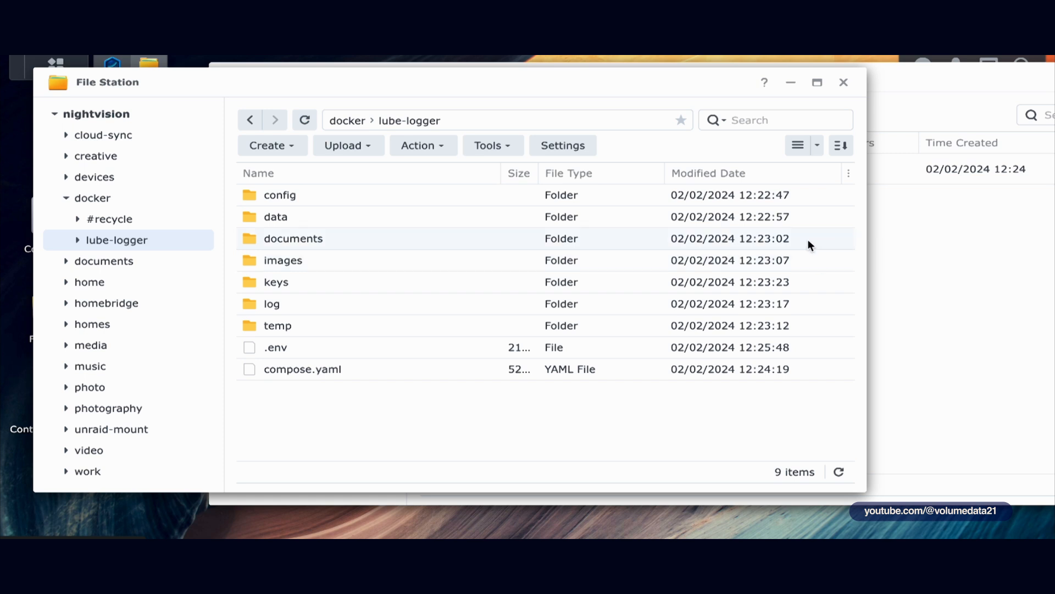
# Step: Switch to Container Manager, build the lube-logger project again and close the build terminal
pyautogui.click(899, 88)
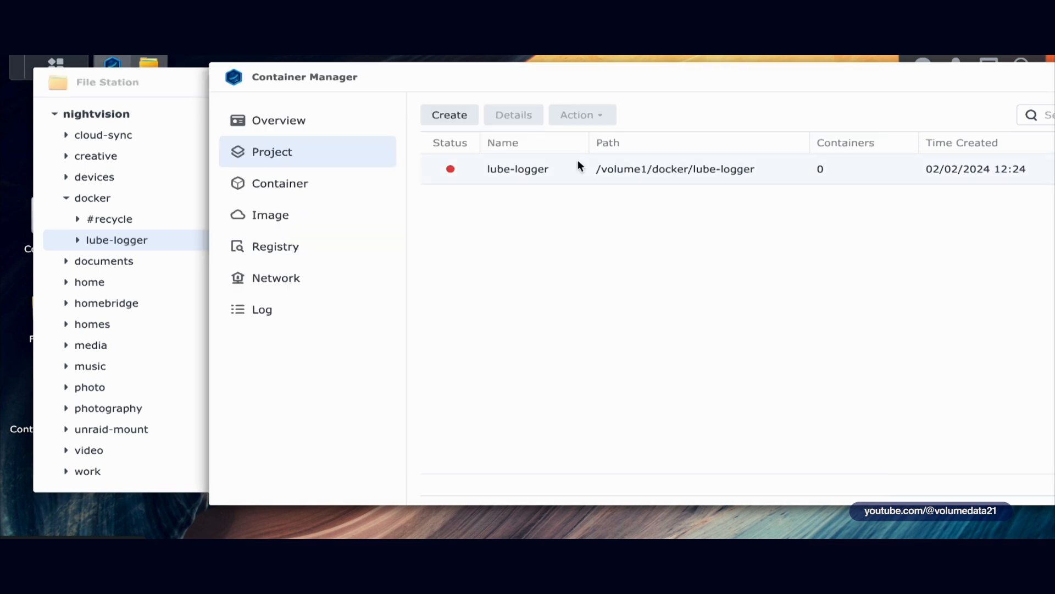
pyautogui.rightClick(576, 175)
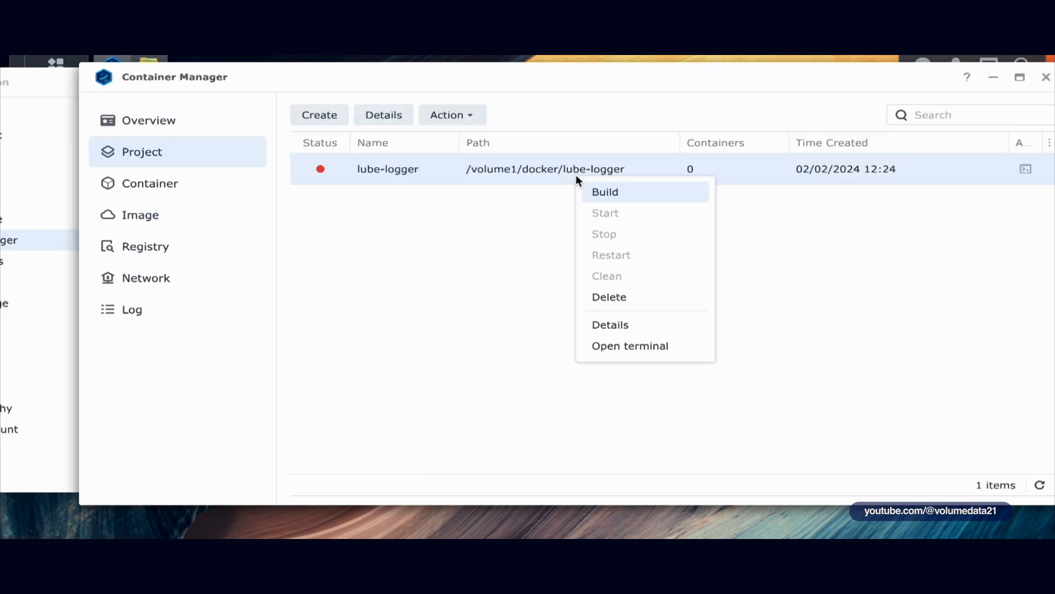
pyautogui.click(605, 193)
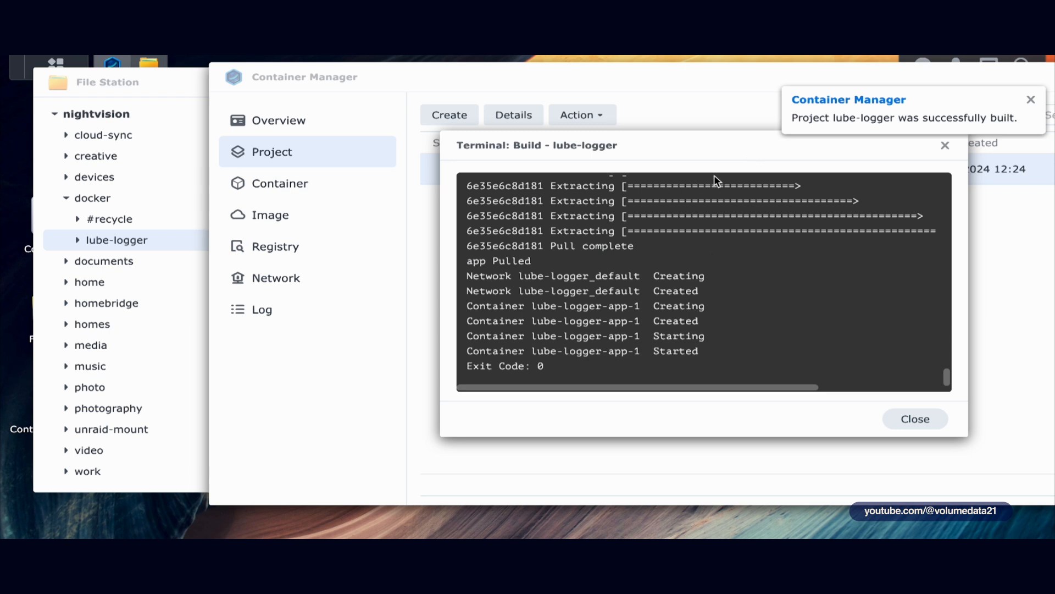
pyautogui.moveTo(728, 153); pyautogui.dragTo(624, 144)
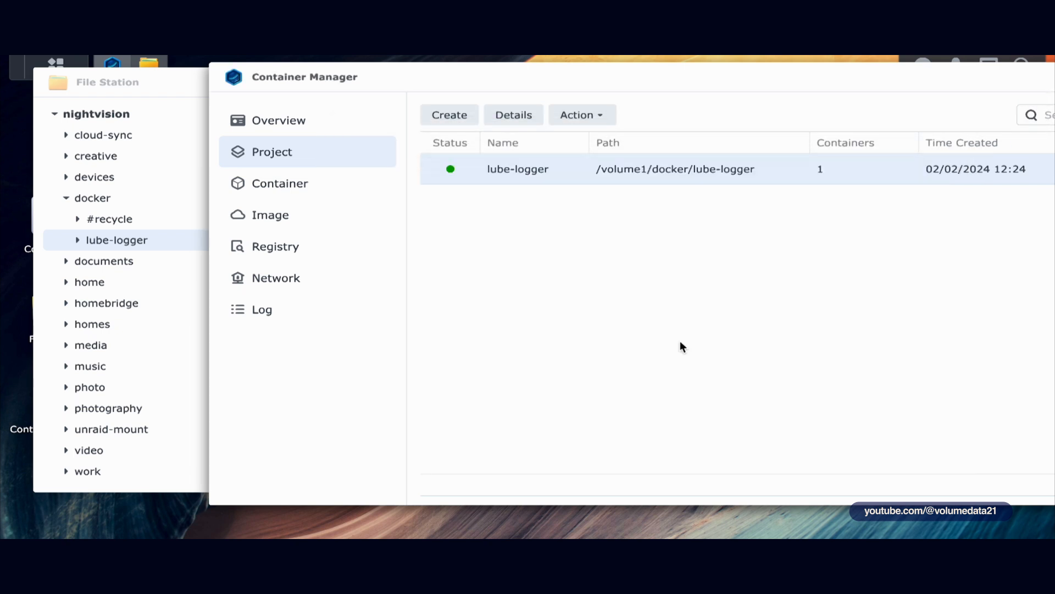
# Step: Open the lube-logger project's YAML configuration and check the port mapping under ports
pyautogui.moveTo(698, 77); pyautogui.dragTo(529, 105)
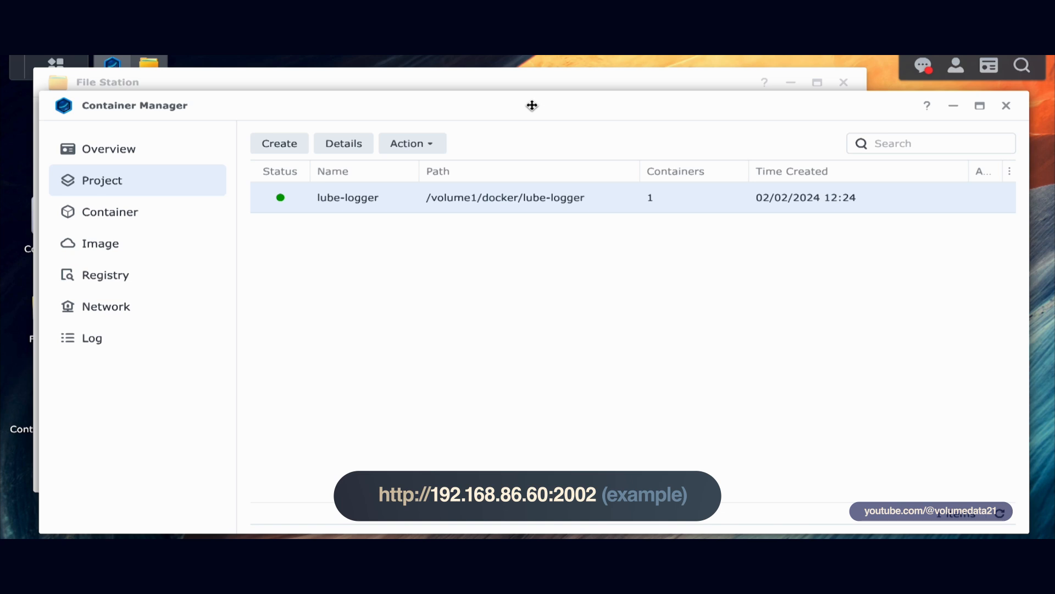
pyautogui.doubleClick(395, 210)
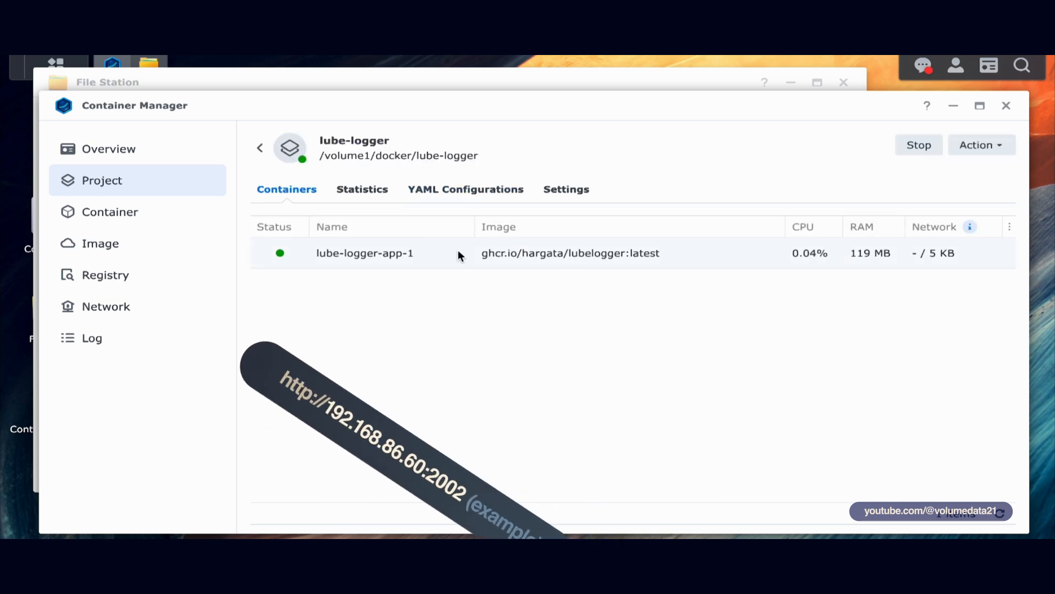
pyautogui.click(470, 194)
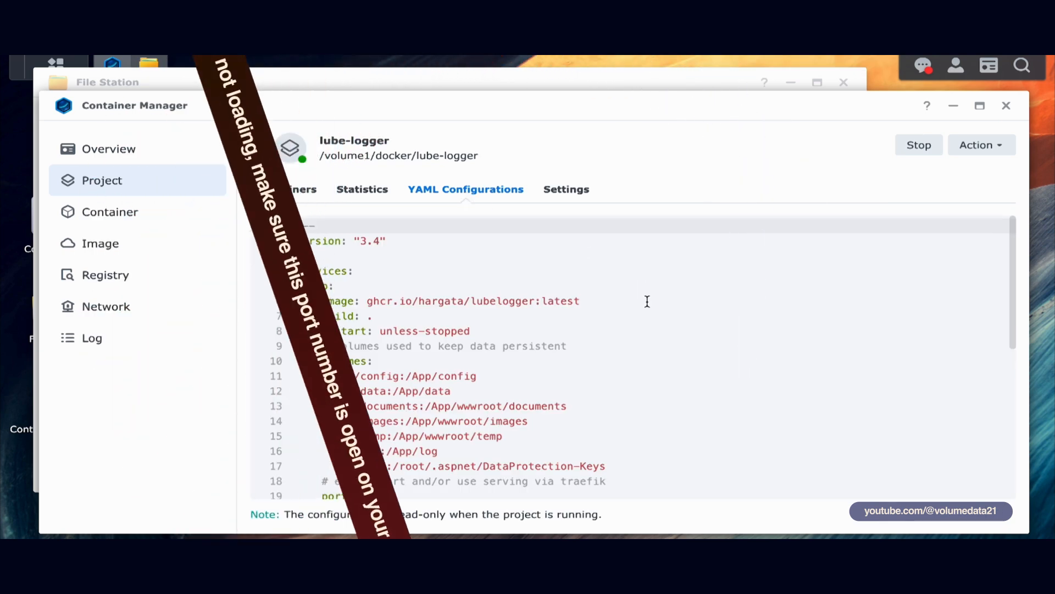
pyautogui.scroll(-5, 646, 299)
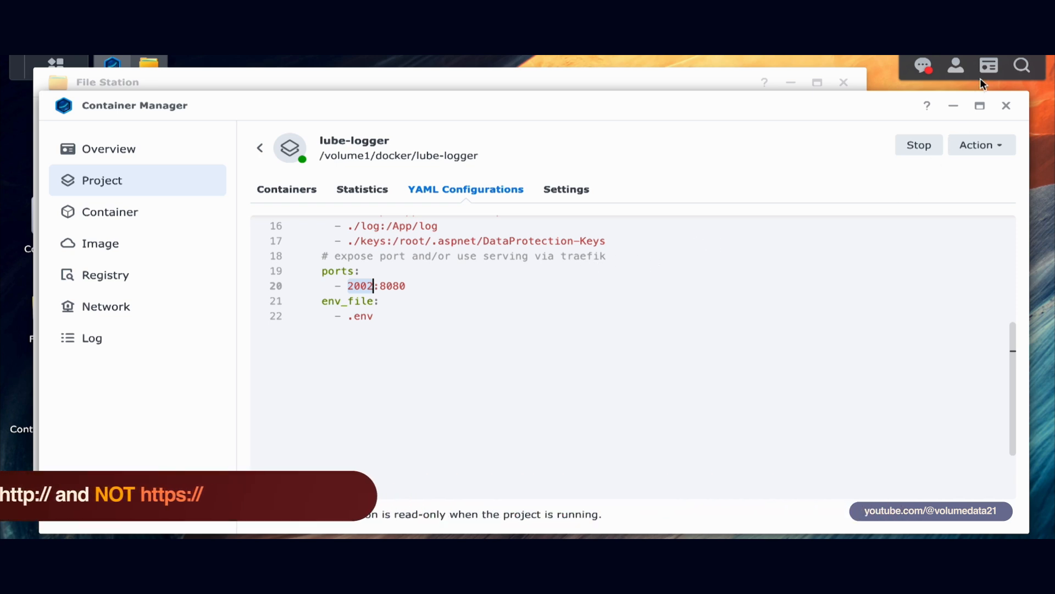
# Step: Show the system widgets and check the NAS's LAN address and available LAN interfaces under System Health
pyautogui.click(988, 67)
pyautogui.moveTo(794, 94); pyautogui.dragTo(791, 95)
pyautogui.click(779, 95)
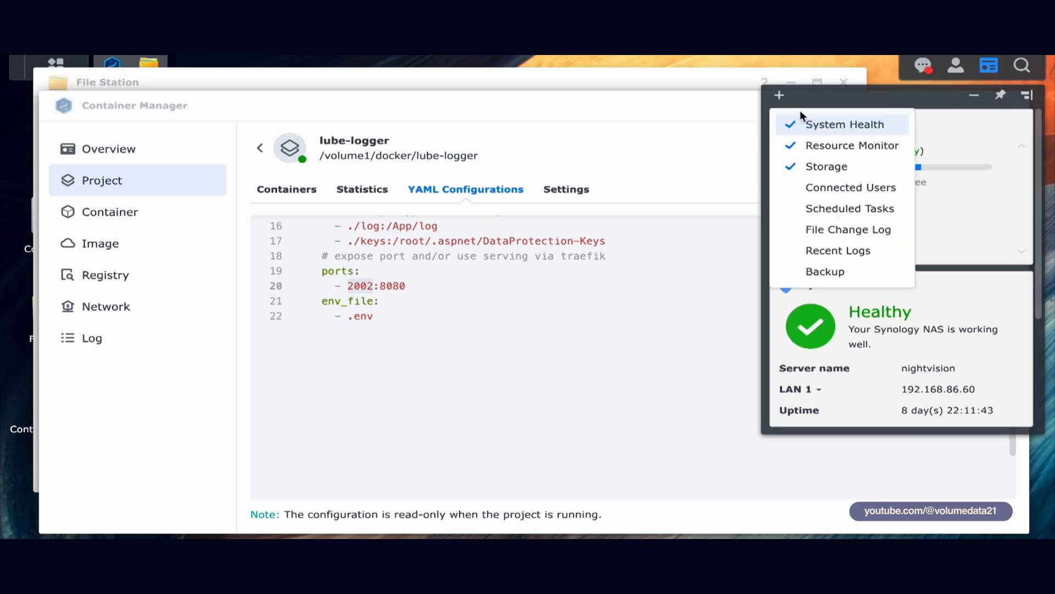
pyautogui.click(842, 96)
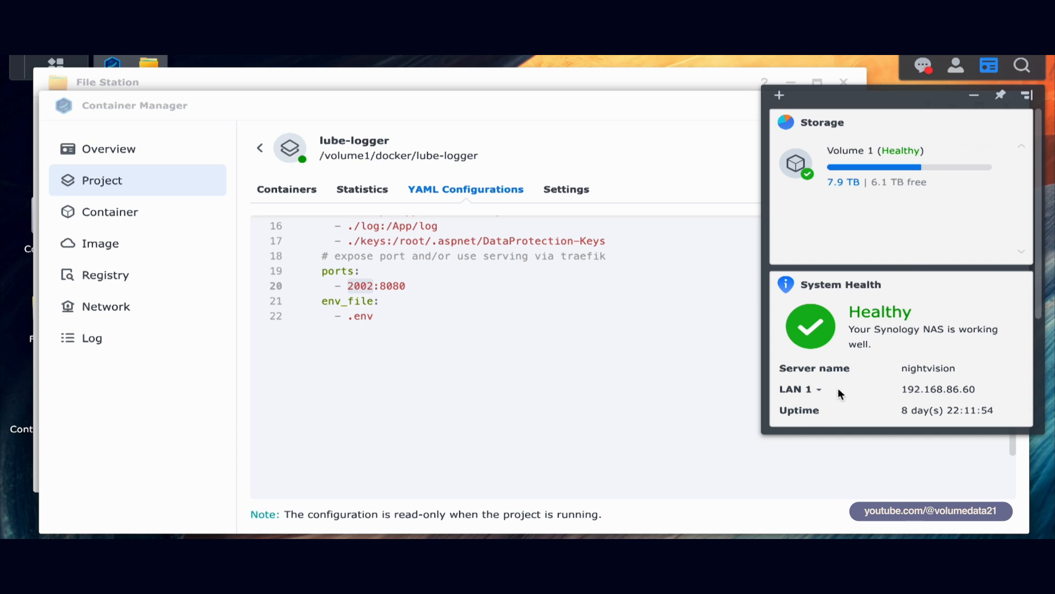
pyautogui.click(820, 390)
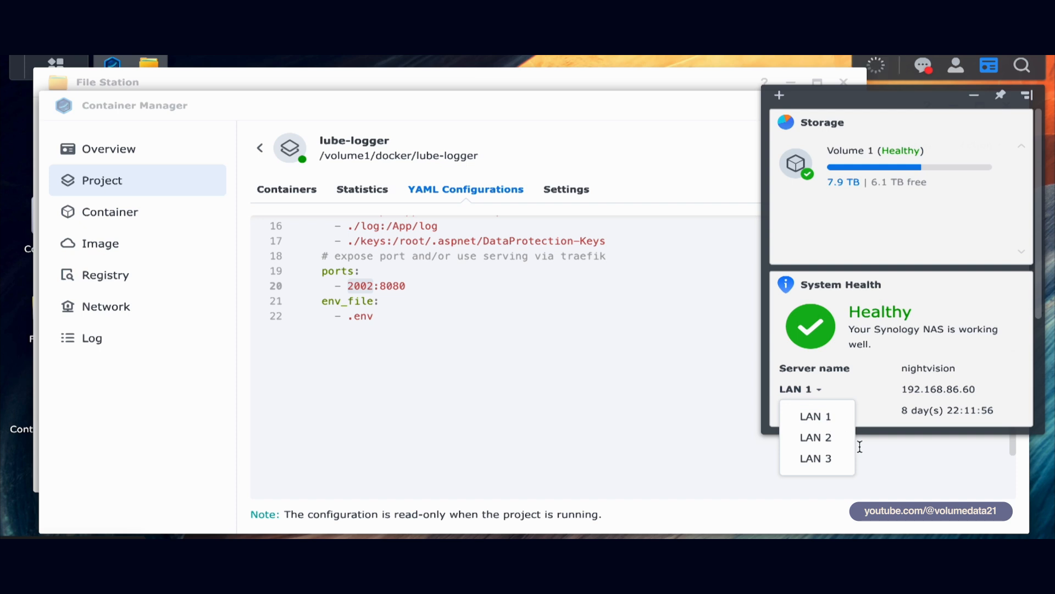
pyautogui.click(886, 364)
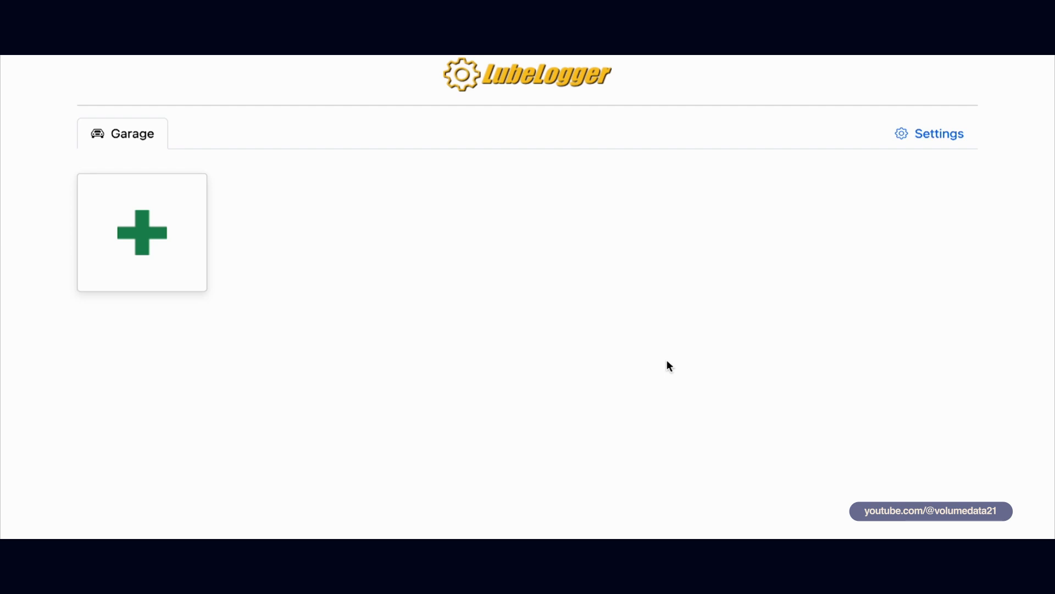
# Step: Enable Dark Mode in the LubeLogger settings and review the Default Tab options, leaving Dashboard selected
pyautogui.click(934, 136)
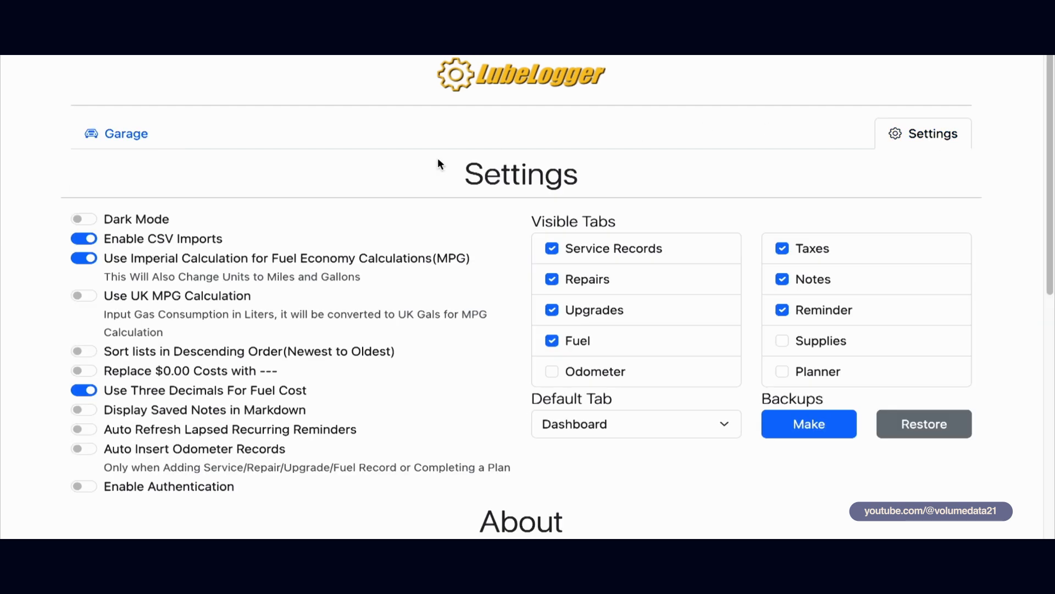
pyautogui.click(92, 219)
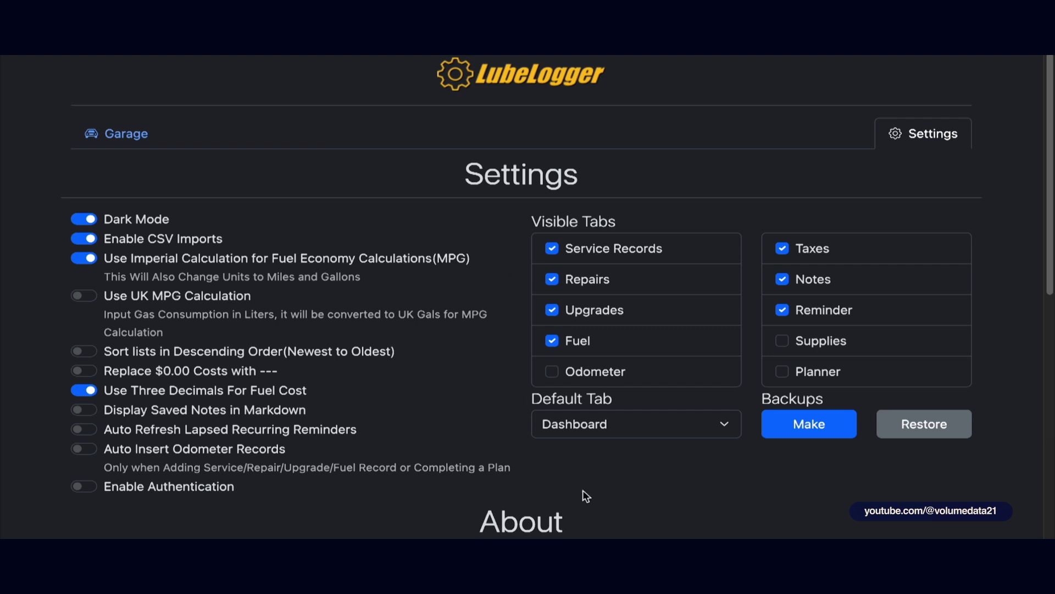
pyautogui.click(647, 427)
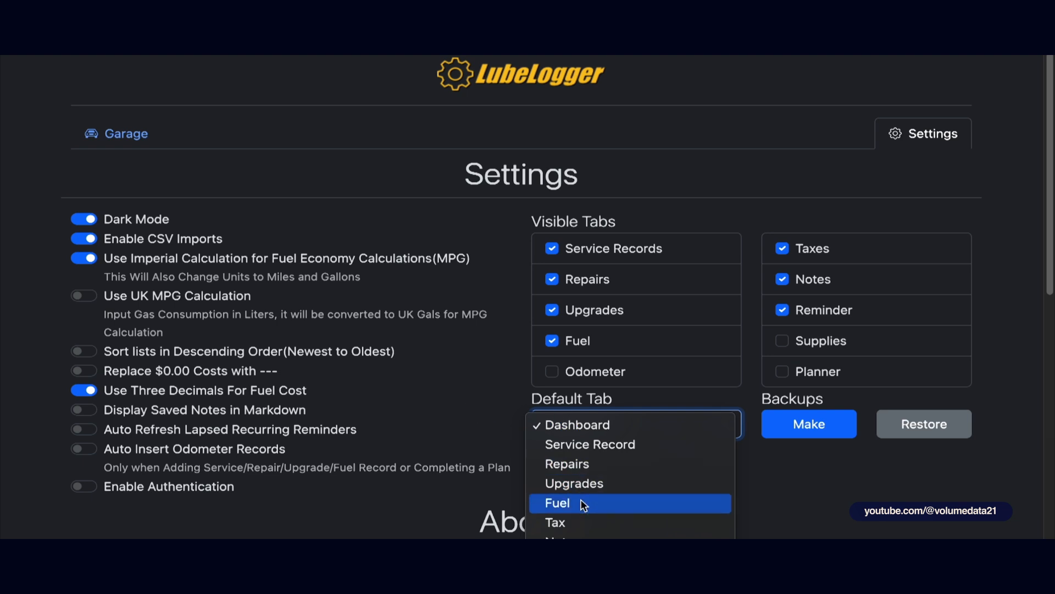
pyautogui.click(507, 411)
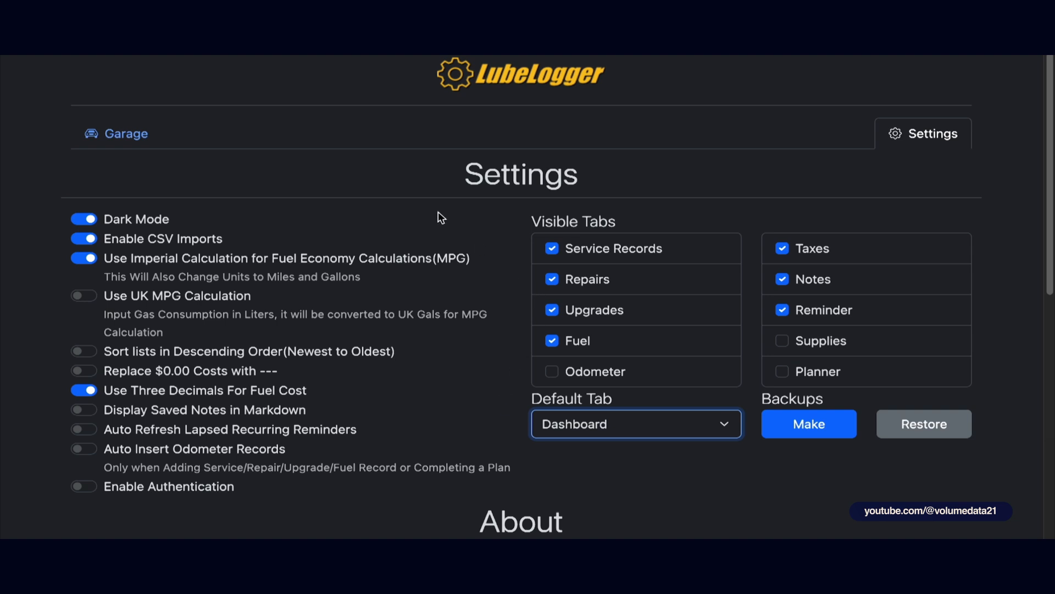
# Step: Start adding a new vehicle in the Garage and set its year to 1985
pyautogui.click(123, 133)
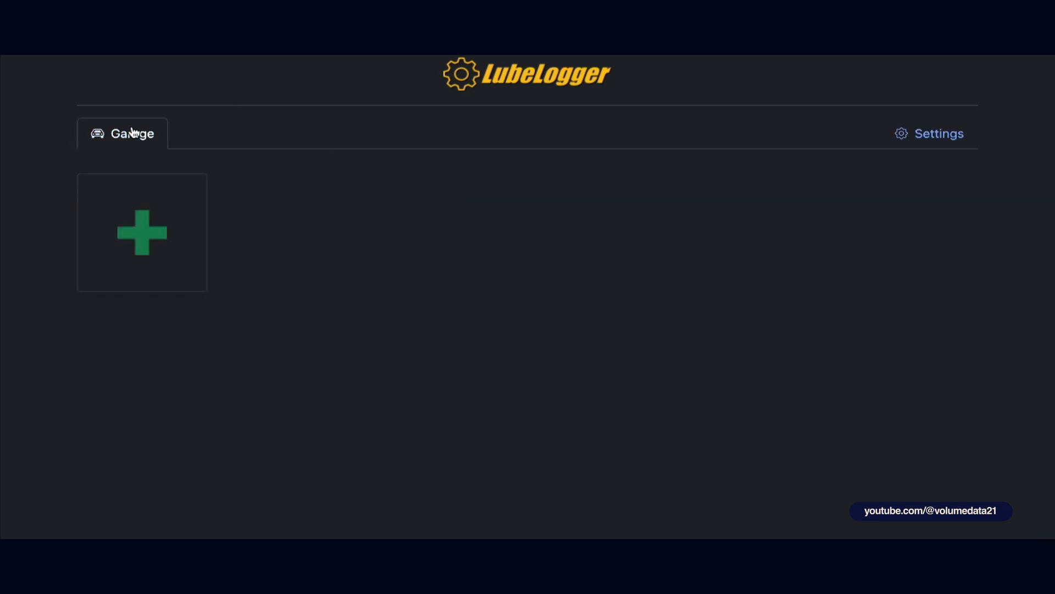
pyautogui.click(162, 223)
pyautogui.click(450, 165)
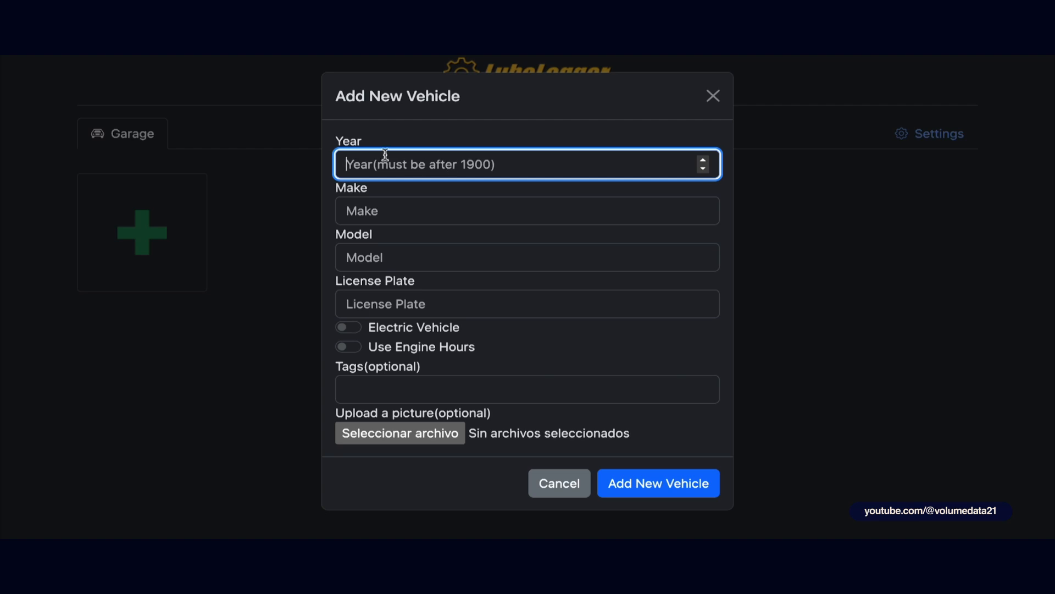
pyautogui.click(703, 168)
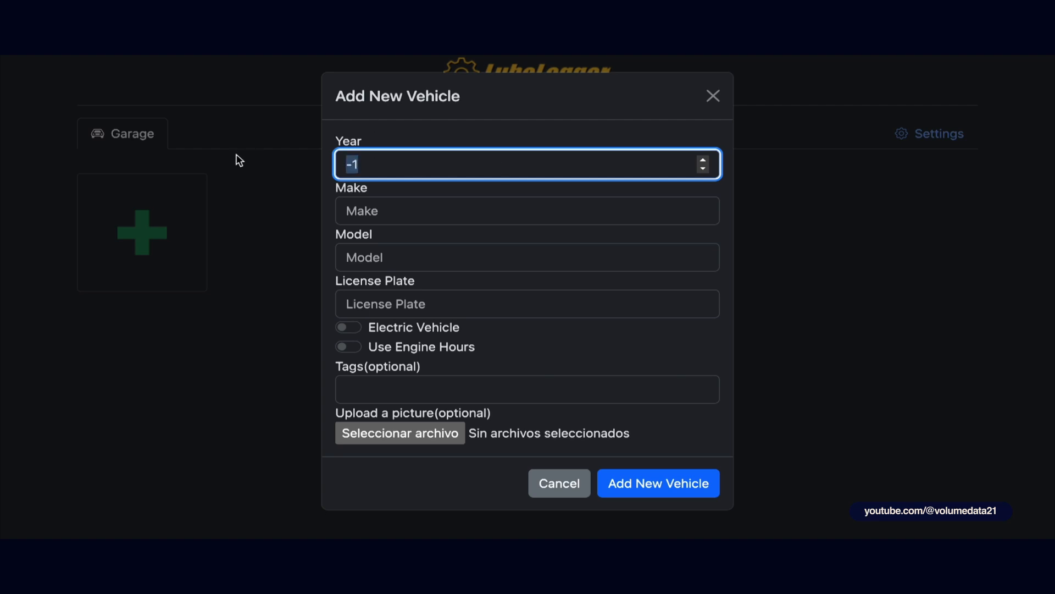
pyautogui.press('BackSpace')
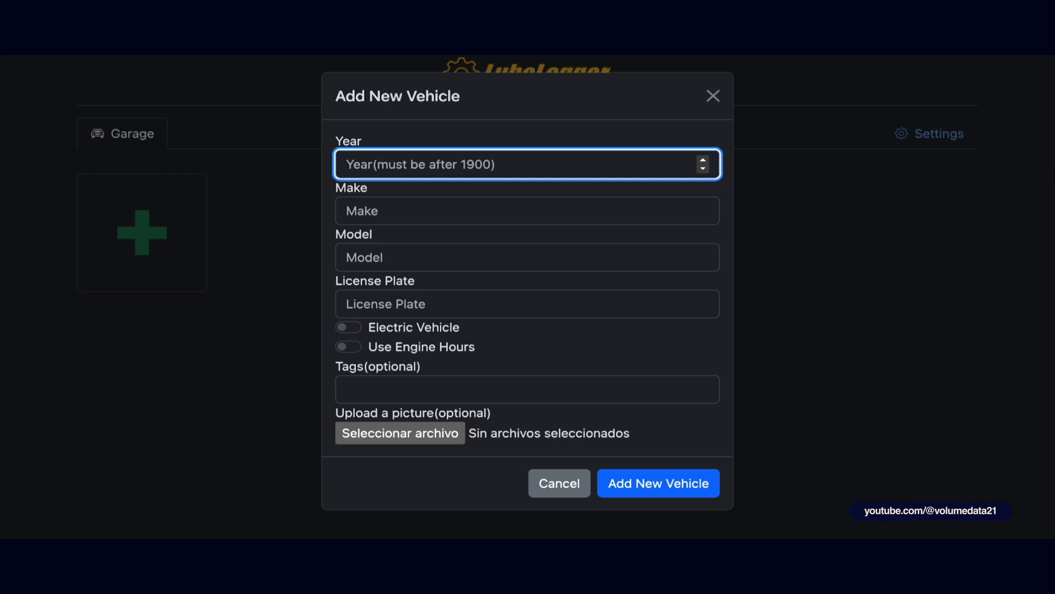
pyautogui.write('1976')
pyautogui.press('BackSpace')
pyautogui.press('BackSpace')
pyautogui.write('85')
pyautogui.press('Tab')
# Step: Enter Toyota as the vehicle's make, Corolla as its model and AE86 as its license plate
pyautogui.write('Toyota')
pyautogui.press('Tab')
pyautogui.write('Colrolla')
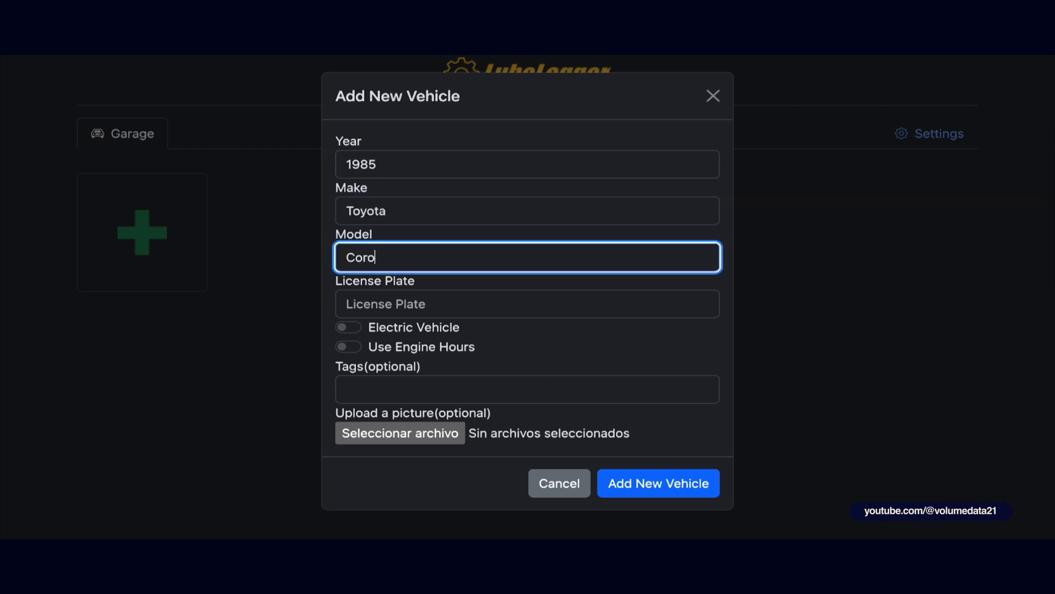
pyautogui.press('Tab')
pyautogui.write('AE86')
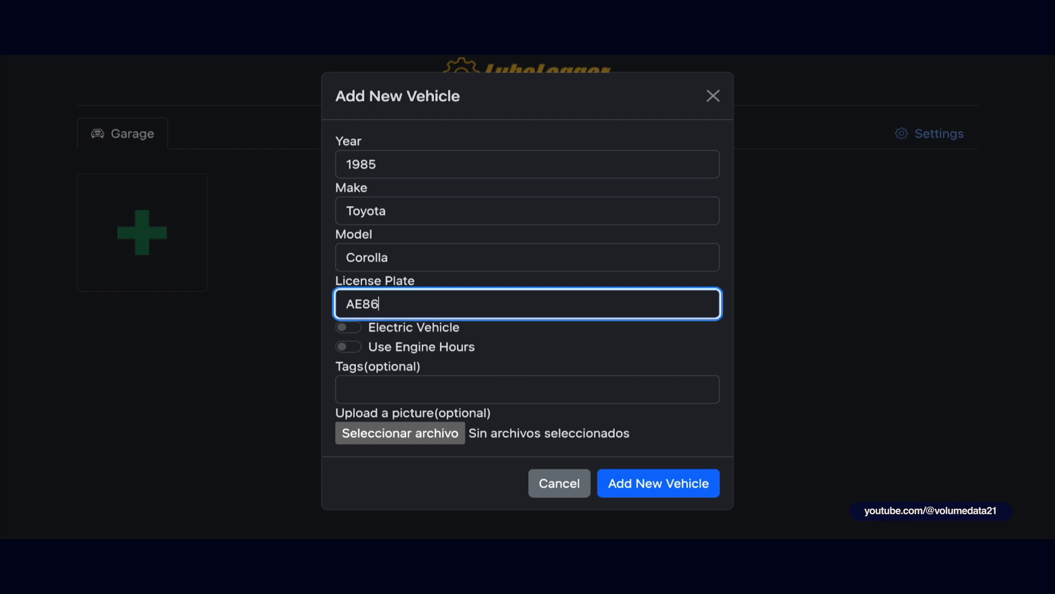
# Step: Tag the new vehicle with toyota and add it to the garage
pyautogui.click(438, 393)
pyautogui.write('toyota')
pyautogui.press('Return')
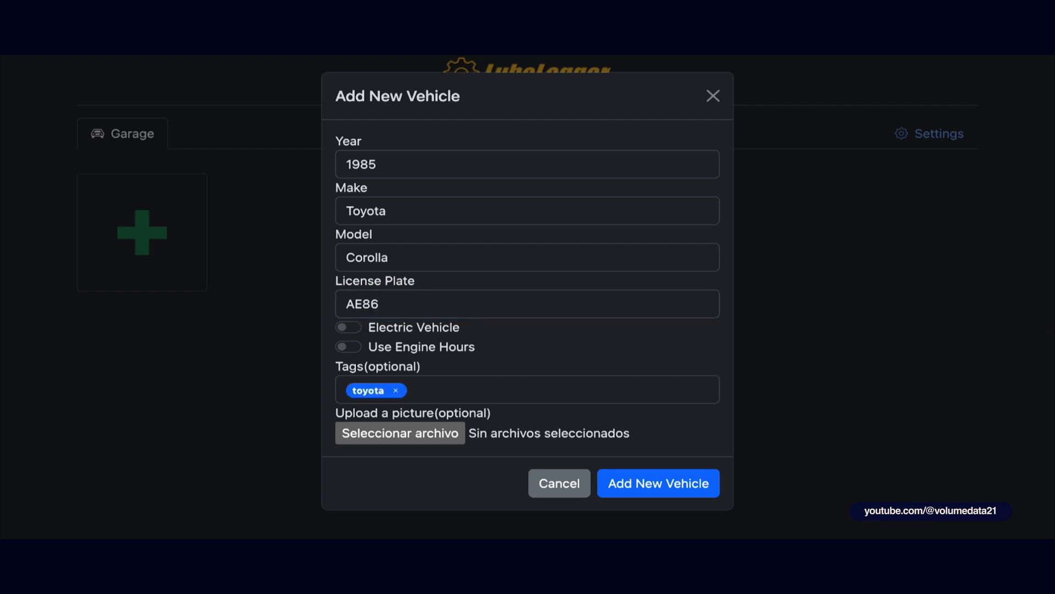
pyautogui.click(625, 489)
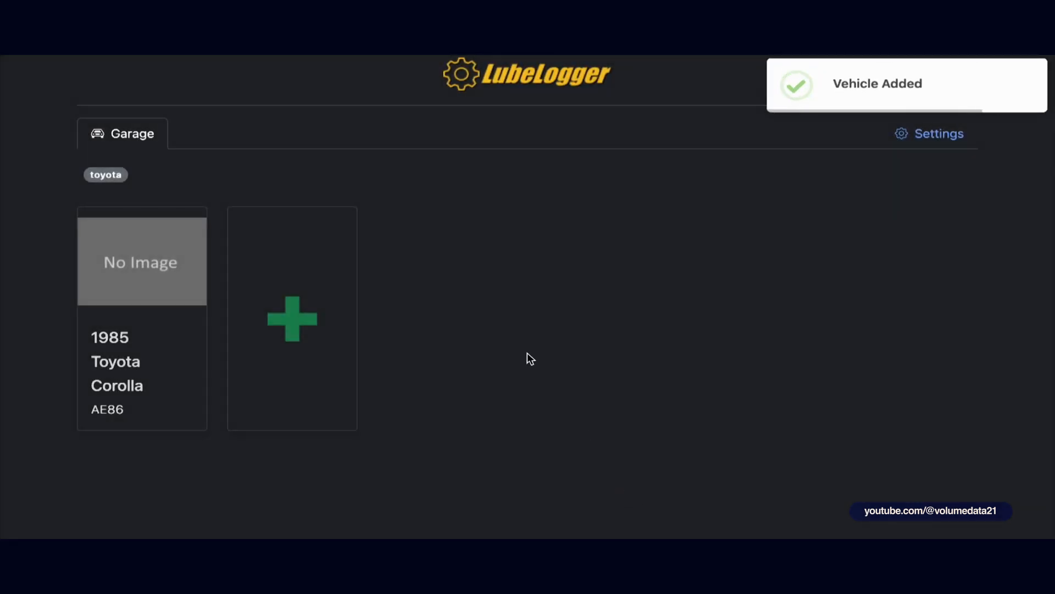
# Step: Open the 1985 Toyota Corolla and examine its dashboard charts for expenses by type and by month
pyautogui.click(99, 346)
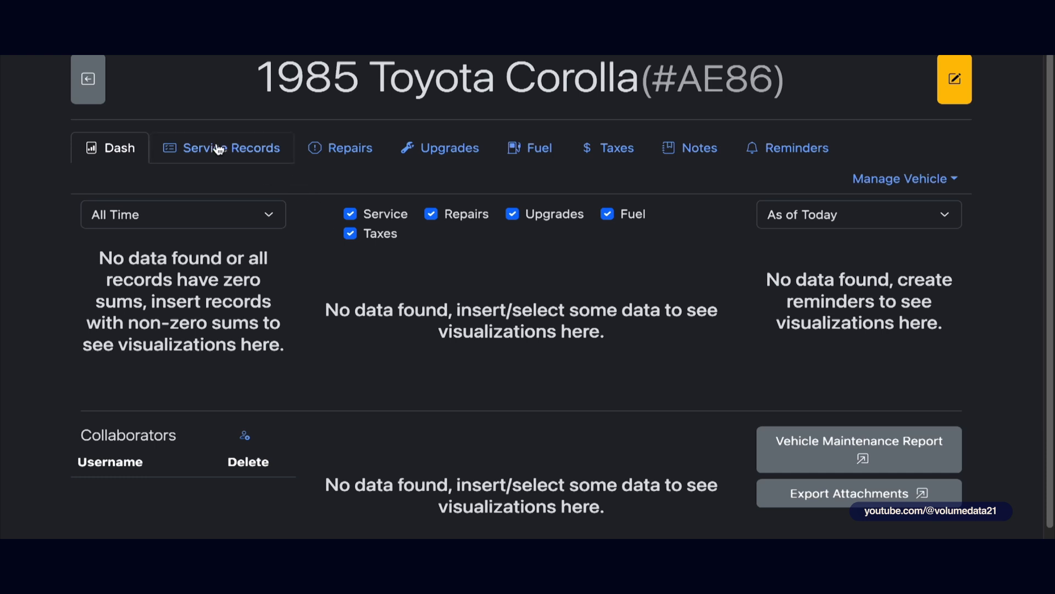
pyautogui.click(532, 158)
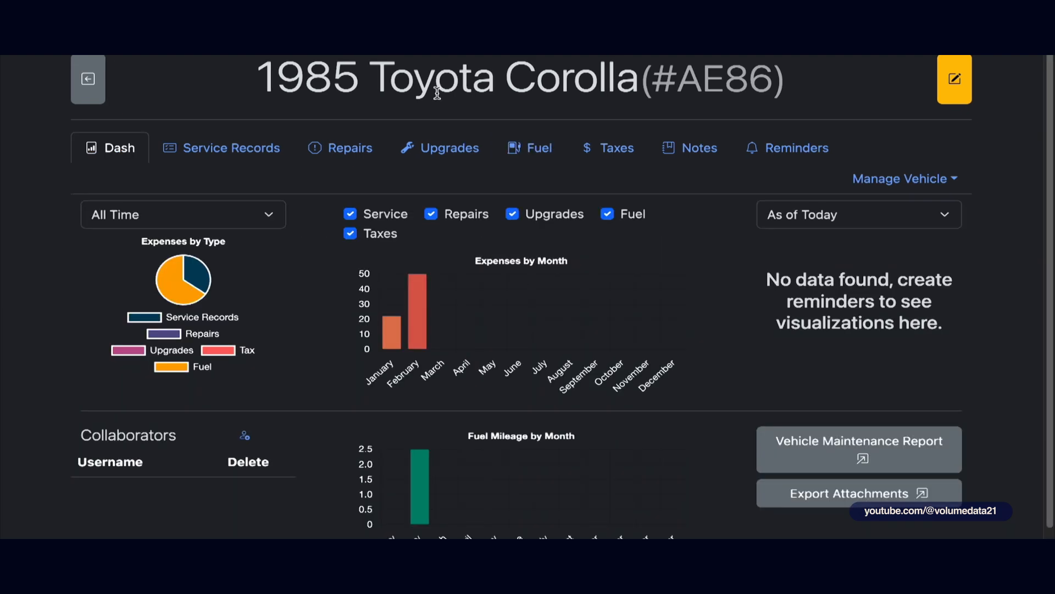
pyautogui.moveTo(1048, 122); pyautogui.dragTo(1047, 151)
pyautogui.moveTo(206, 255)
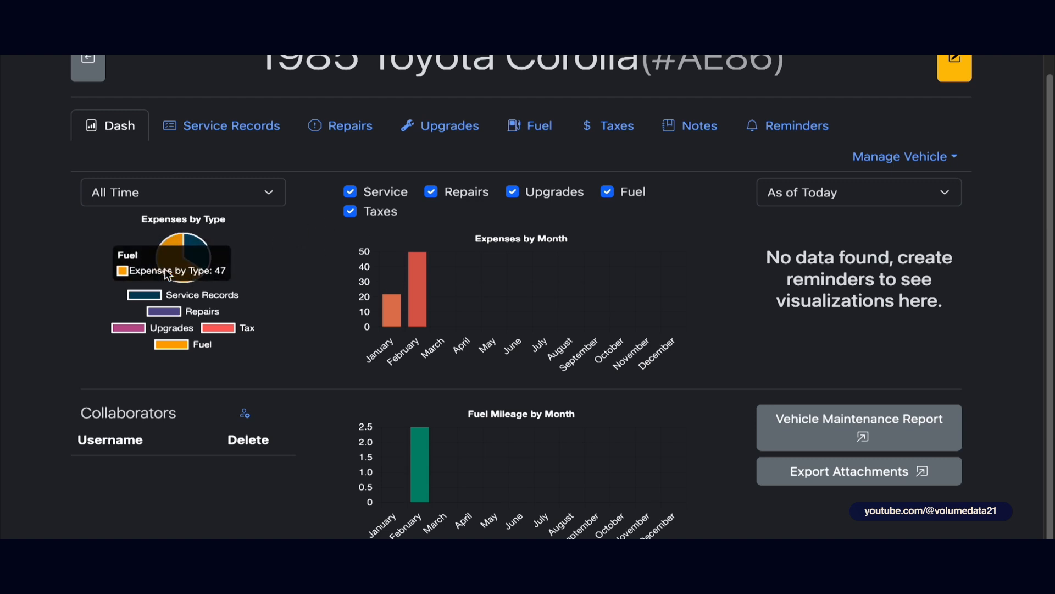
pyautogui.moveTo(174, 274)
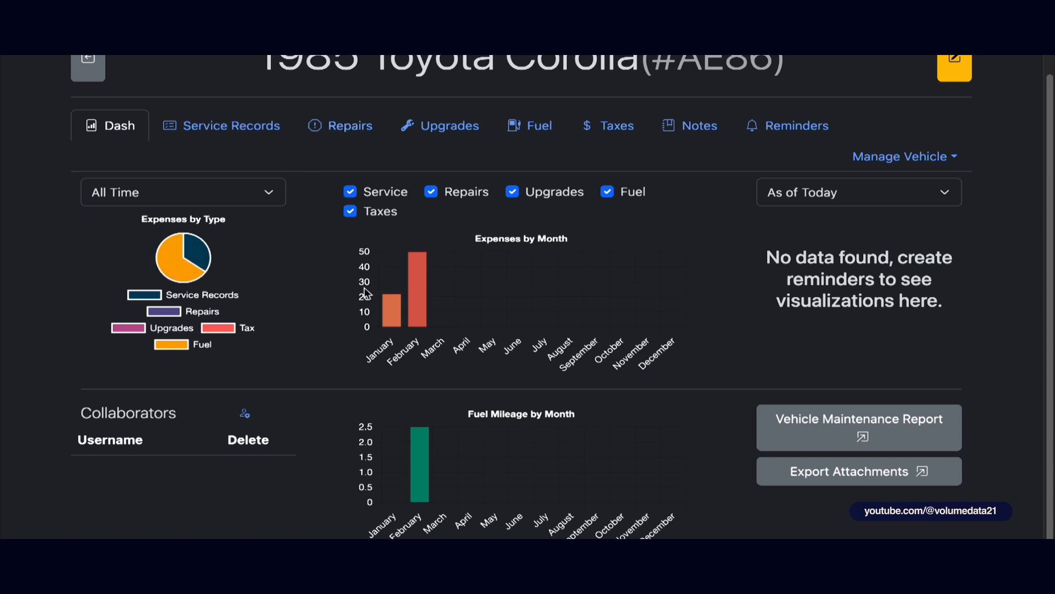
pyautogui.moveTo(427, 317)
pyautogui.scroll(1, 731, 289)
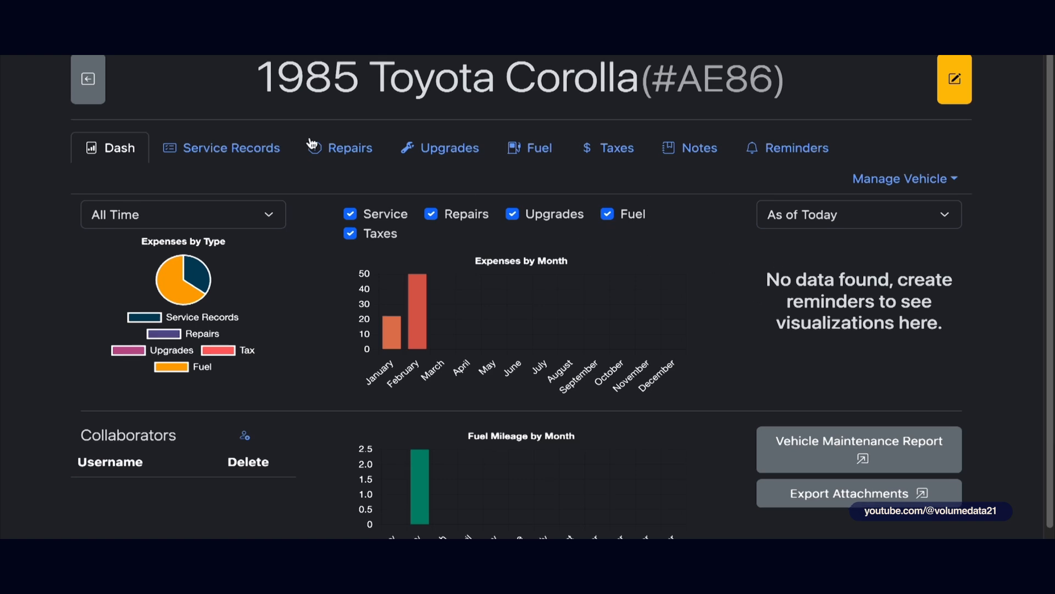
# Step: Return to the garage and make a backup from the LubeLogger settings
pyautogui.click(78, 81)
pyautogui.click(937, 134)
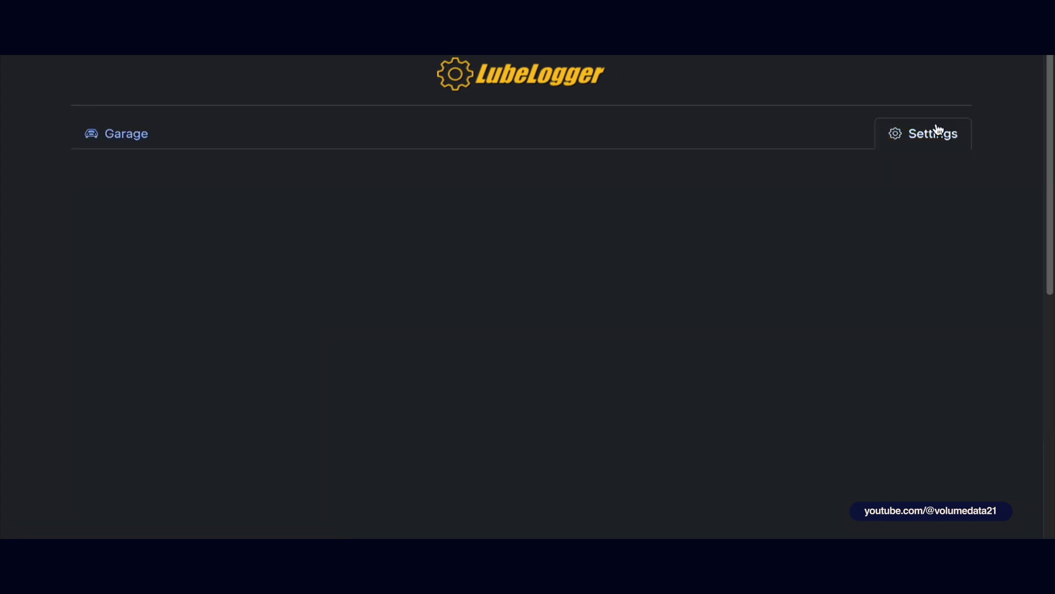
pyautogui.scroll(-5, 591, 256)
pyautogui.click(836, 172)
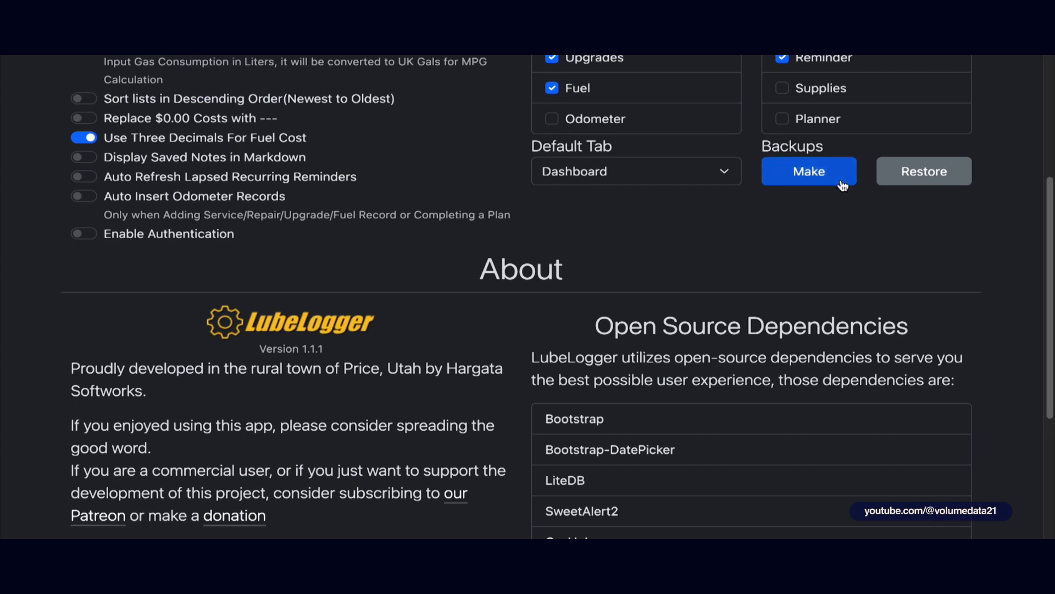
pyautogui.scroll(5, 839, 177)
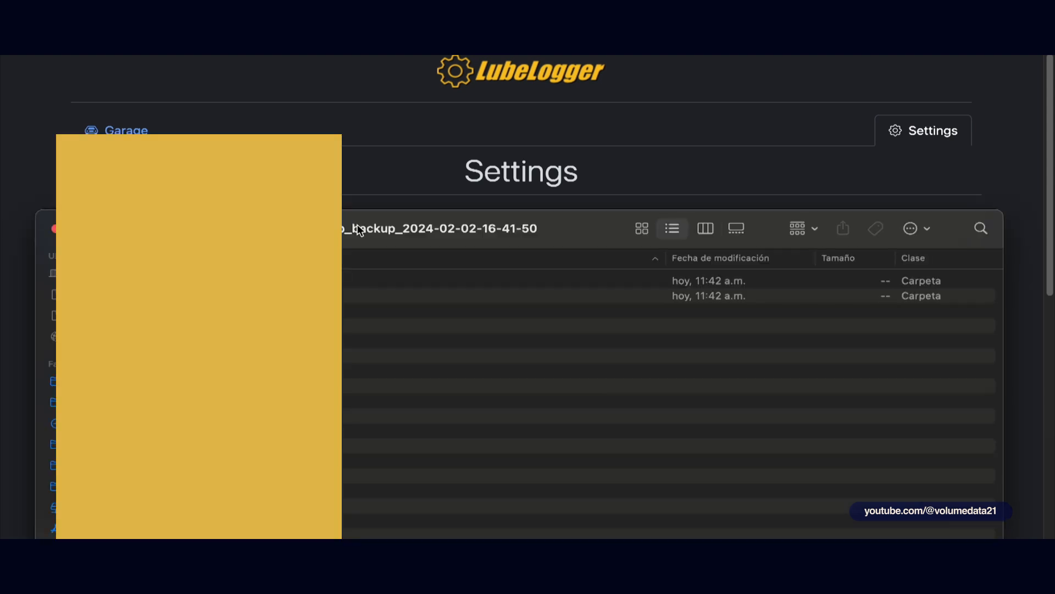
# Step: Examine the config and data folders inside the downloaded backup folder in Finder
pyautogui.moveTo(362, 226); pyautogui.dragTo(451, 225)
pyautogui.click(391, 285)
pyautogui.click(400, 298)
pyautogui.click(456, 384)
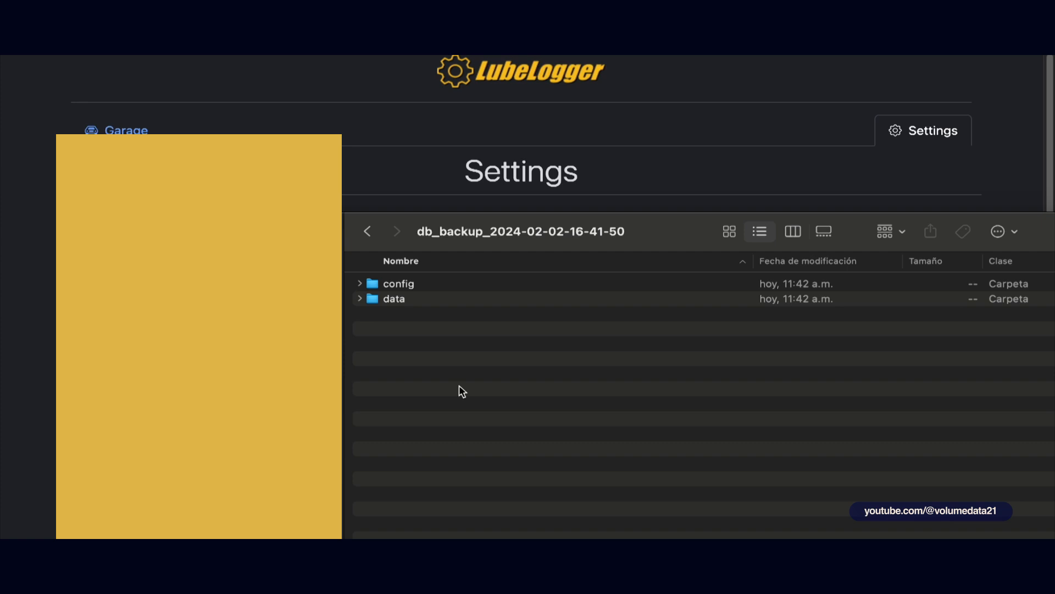
pyautogui.moveTo(499, 247); pyautogui.dragTo(491, 282)
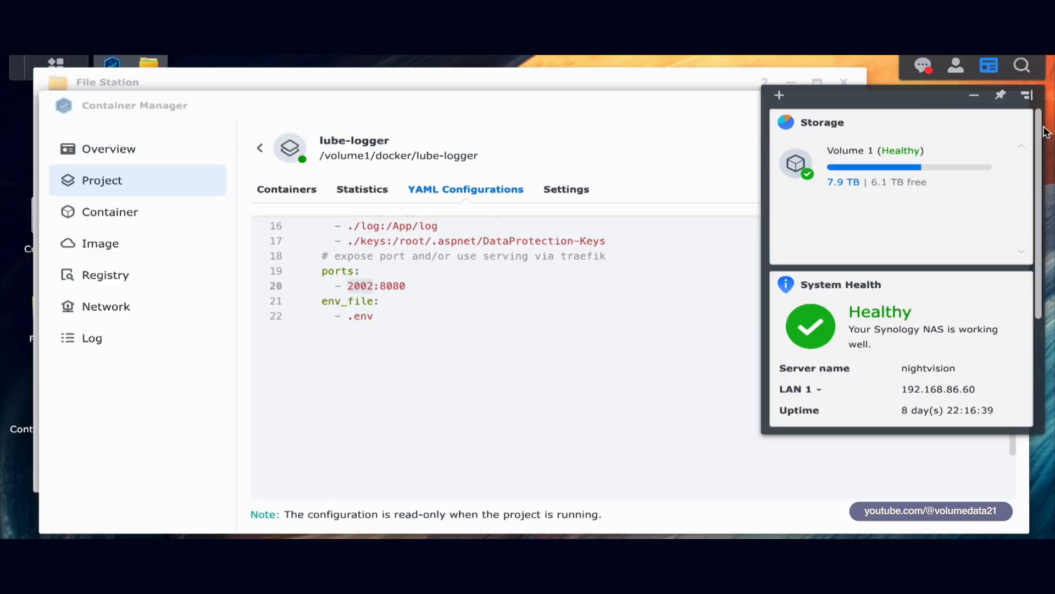
# Step: Back on the NAS, close the widgets, bring File Station forward and select the data folder in docker/lube-logger
pyautogui.click(992, 66)
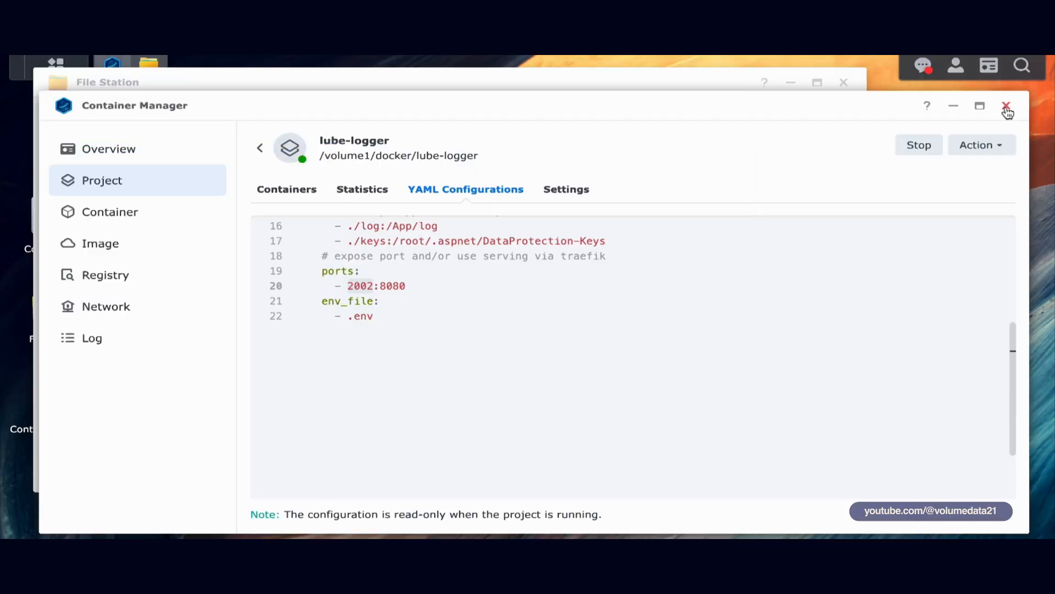
pyautogui.click(623, 77)
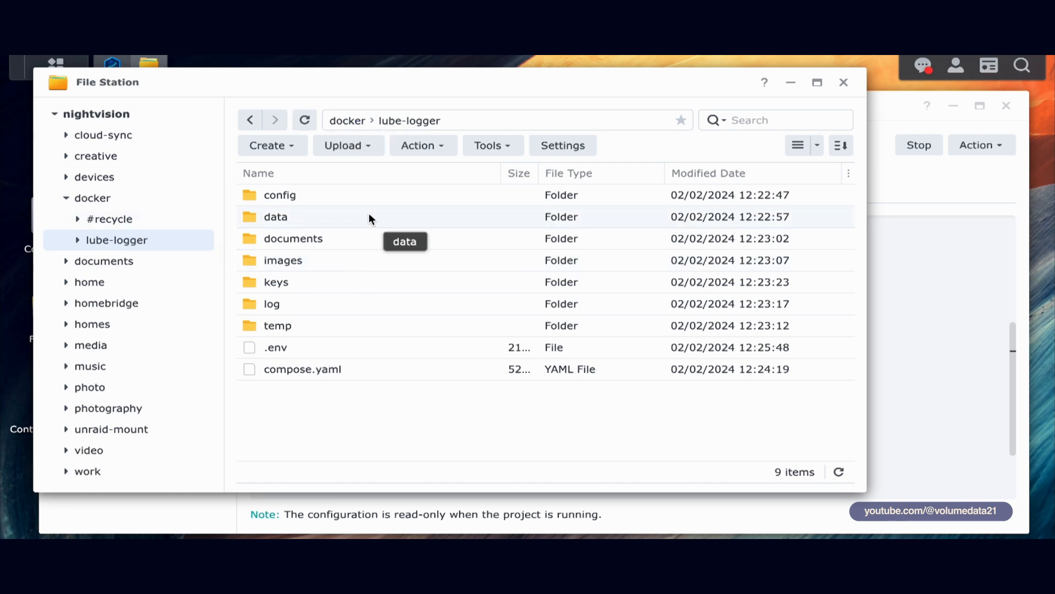
pyautogui.click(348, 215)
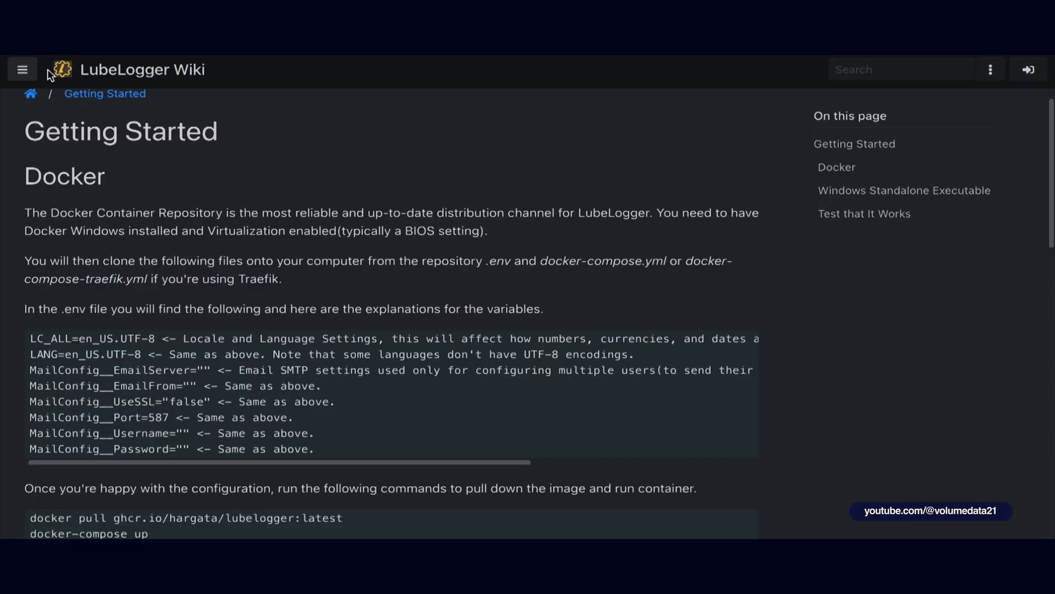
# Step: Return to the LubeLogger Wiki home page, and go to the LubeLogger website
pyautogui.click(23, 70)
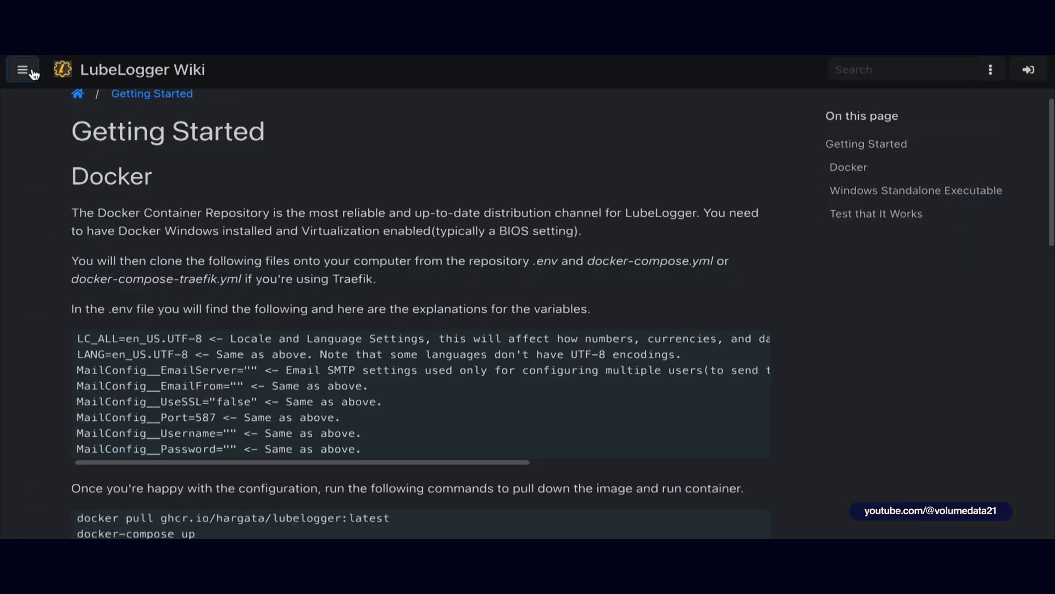
pyautogui.click(139, 79)
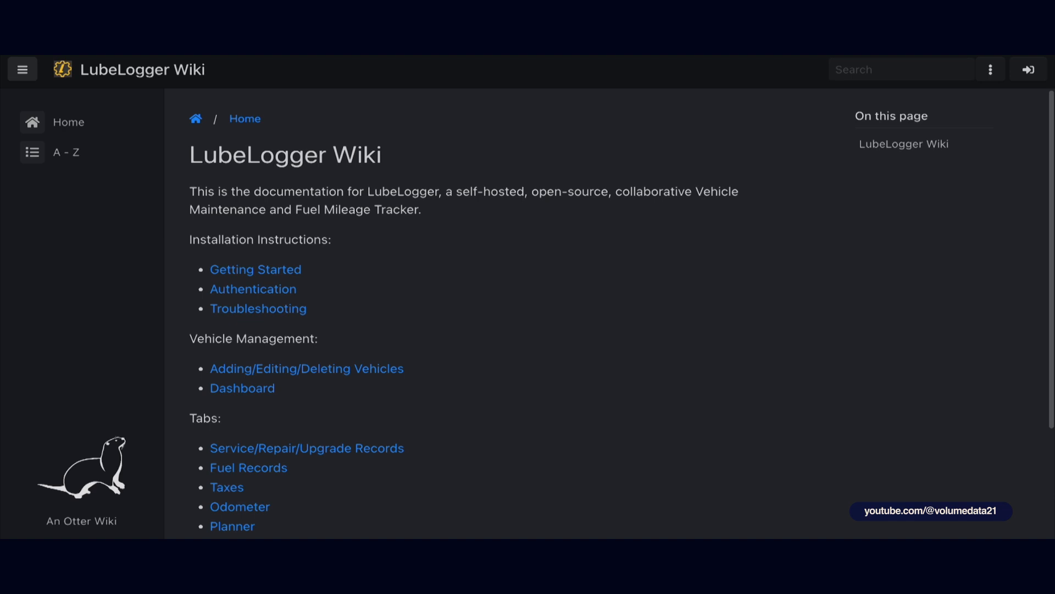
pyautogui.hotkey('ctrl', 'l')
pyautogui.write('lube')
pyautogui.press('Return')
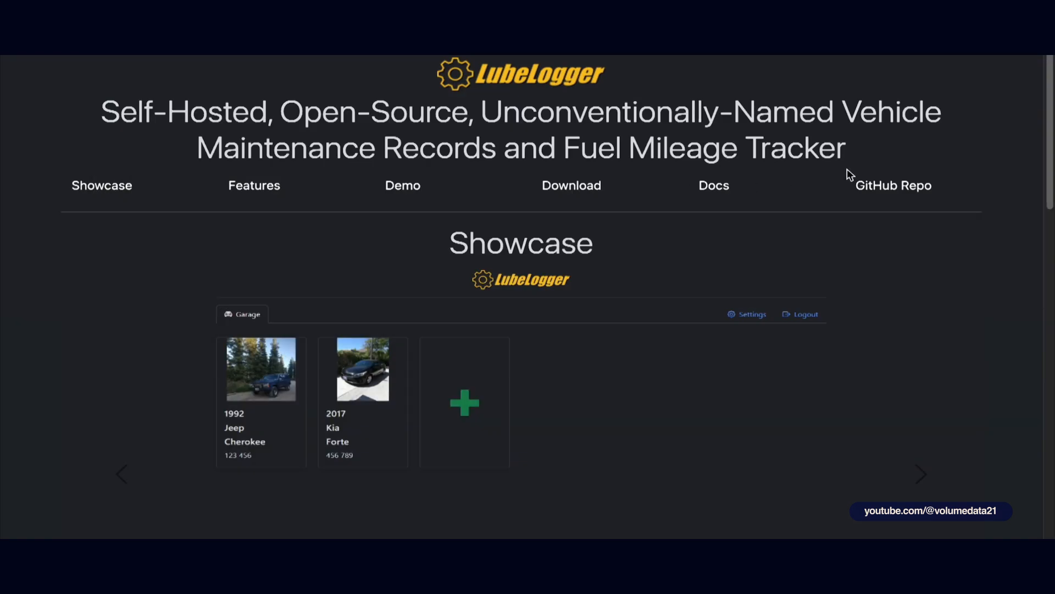
# Step: Highlight the Docker Image release statement and the docker pull command in the website's Where to Download section
pyautogui.moveTo(1046, 94); pyautogui.dragTo(1046, 422)
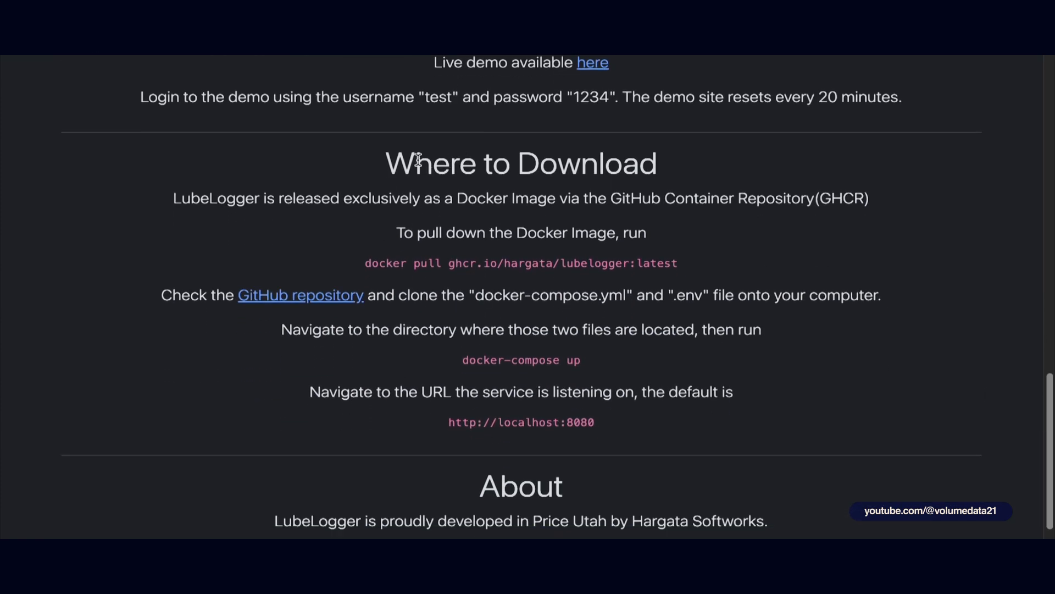
pyautogui.moveTo(155, 201); pyautogui.dragTo(629, 209)
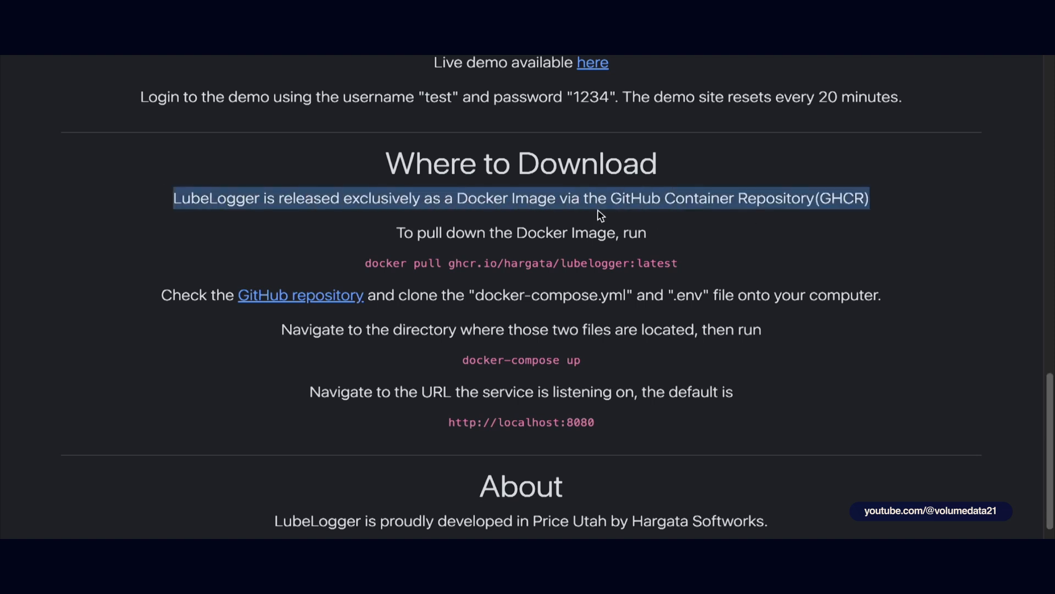
pyautogui.click(380, 223)
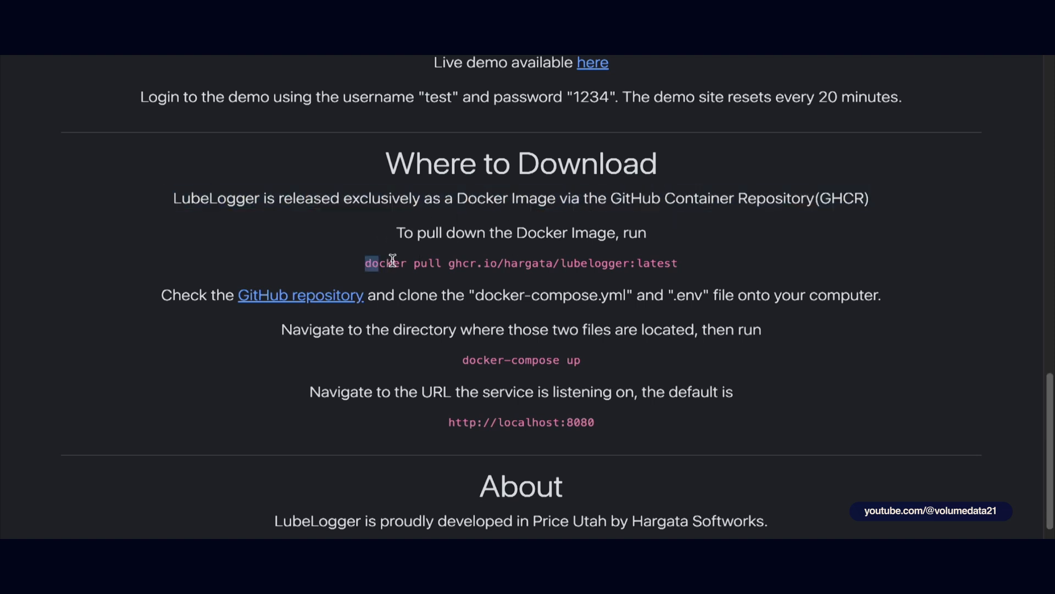
pyautogui.moveTo(364, 263); pyautogui.dragTo(726, 259)
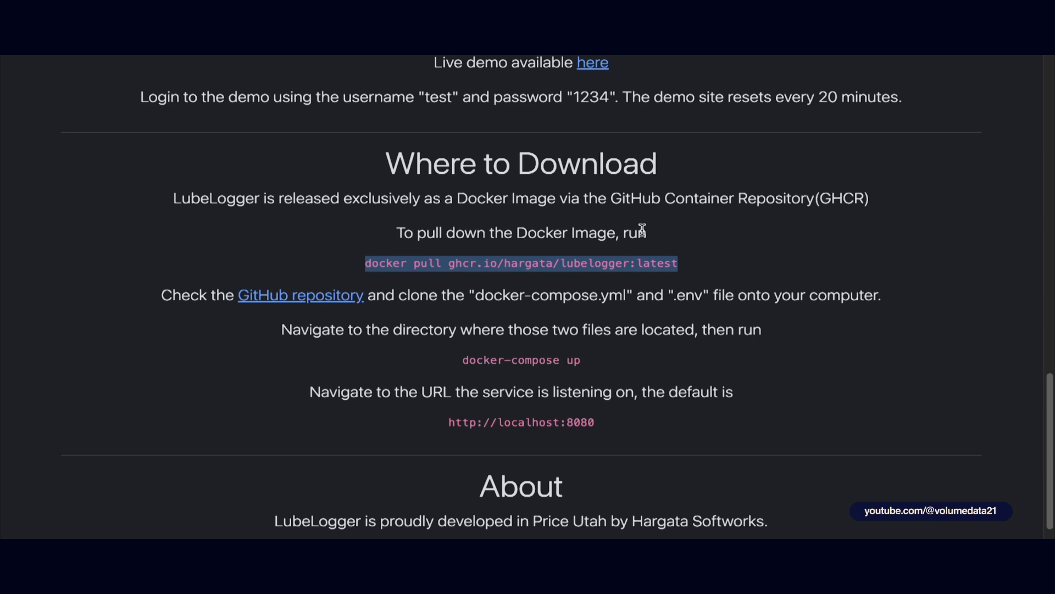